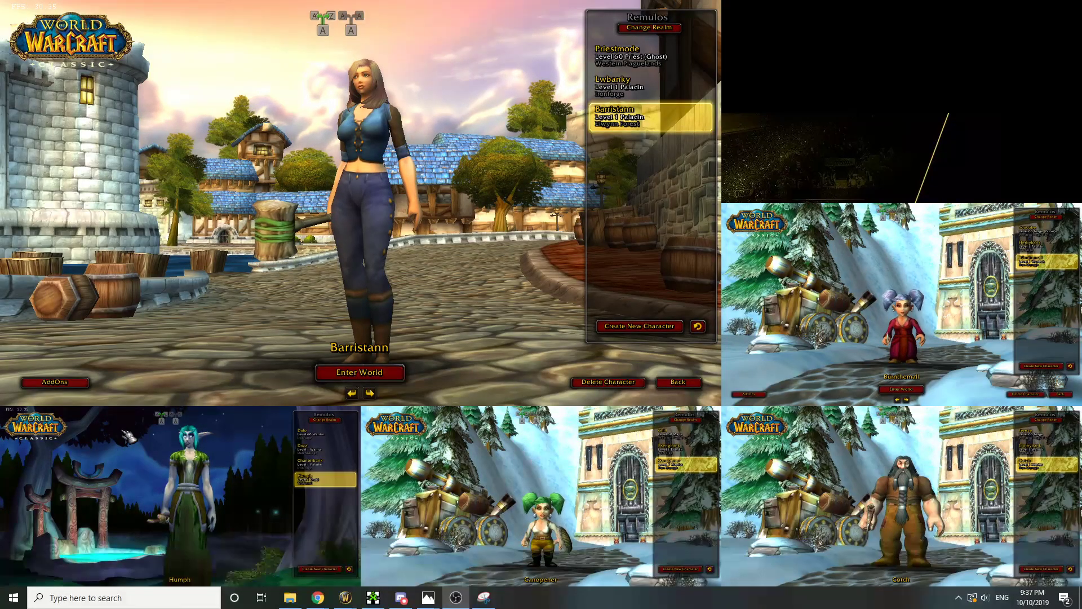
Swap Humph into the main window and enter the world with all five characters using broadcasting
key("ctrl+alt+2")
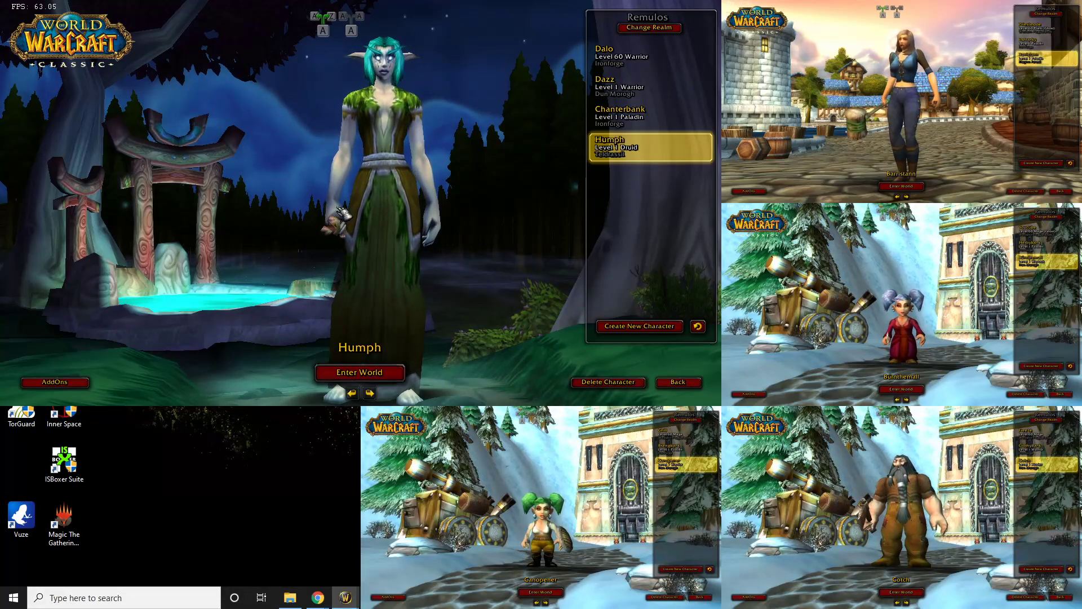
key("Scroll_Lock")
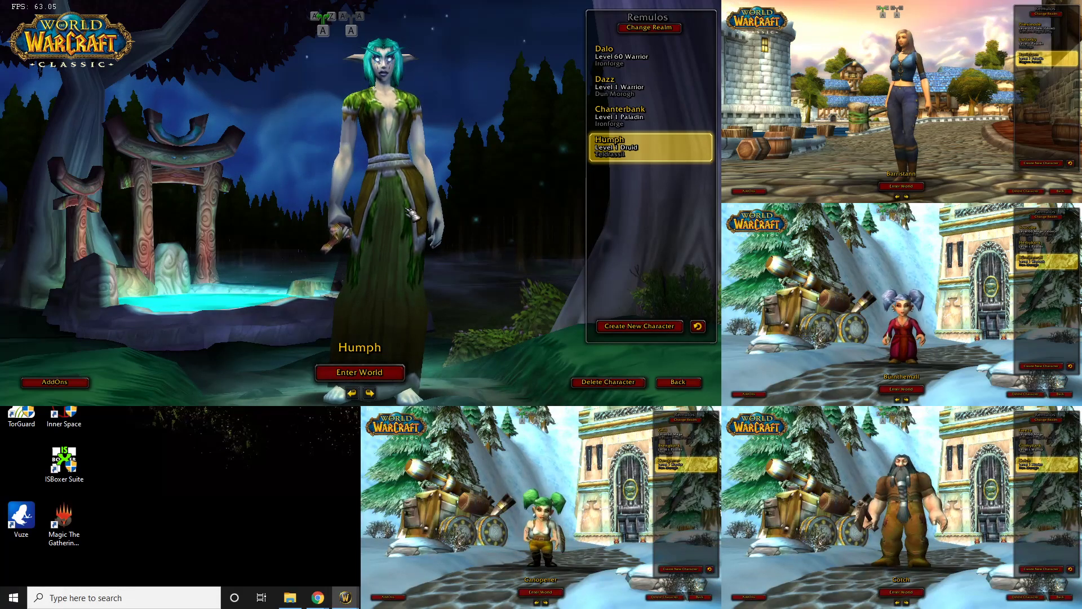
key("Scroll_Lock")
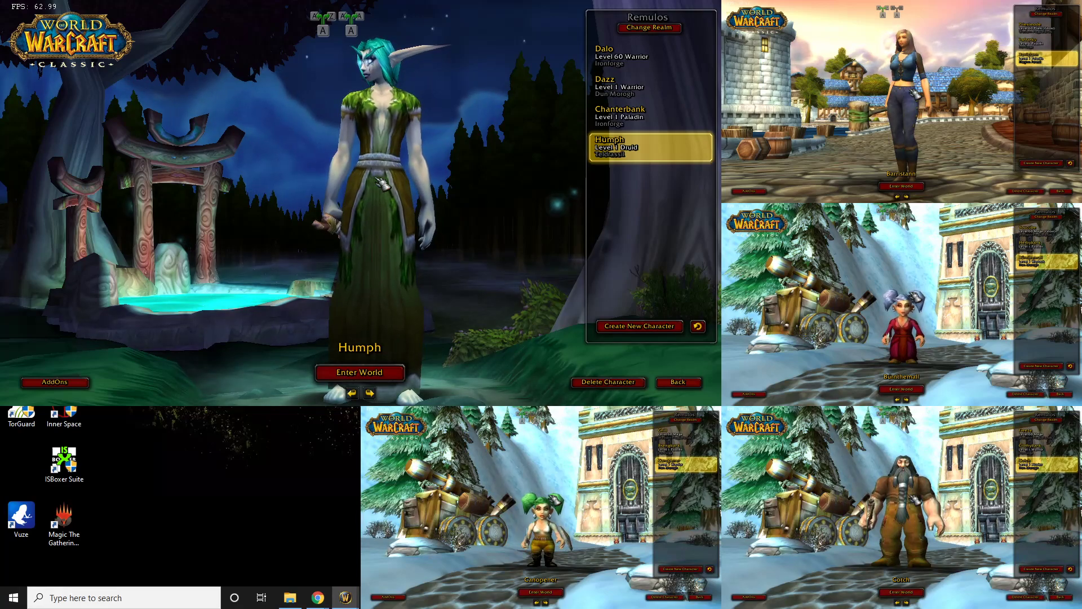
key("Return")
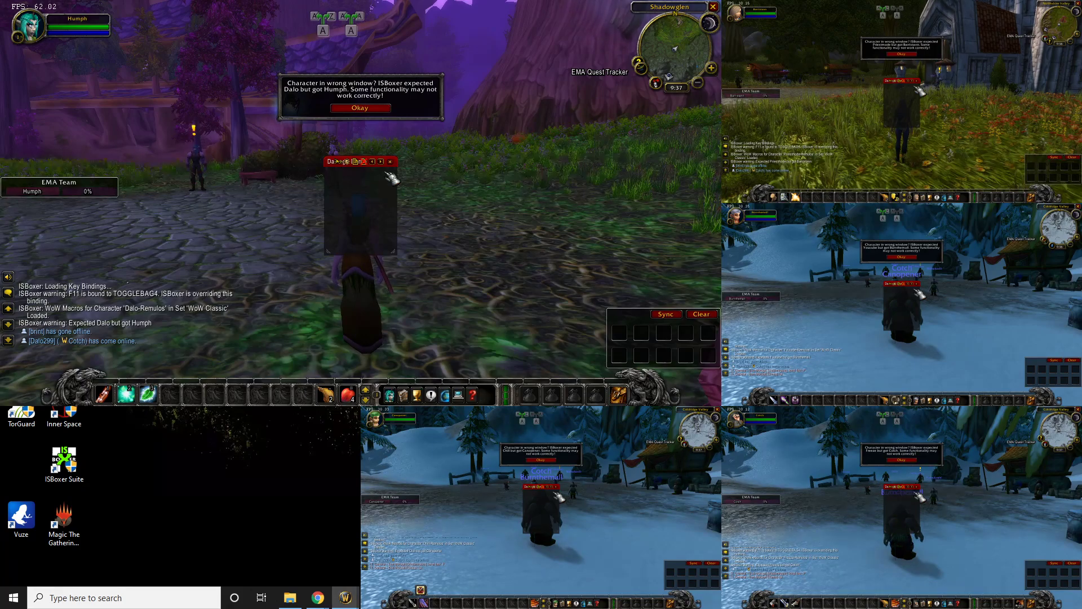
Dismiss the ISBoxer wrong-window warning and minimize all five game windows to show the desktop
left_click(383, 108)
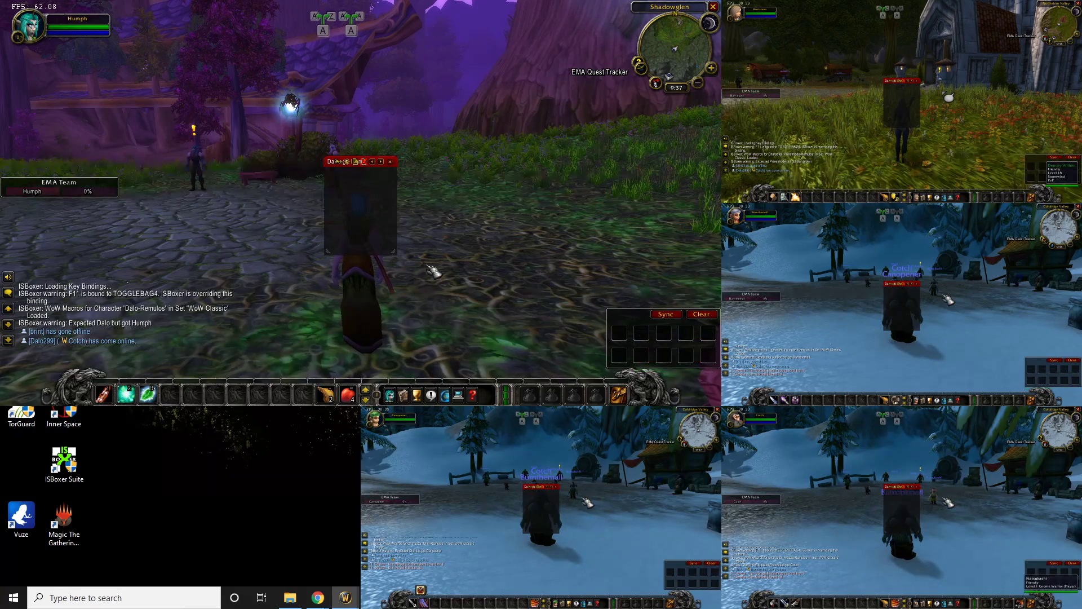
left_click(343, 600)
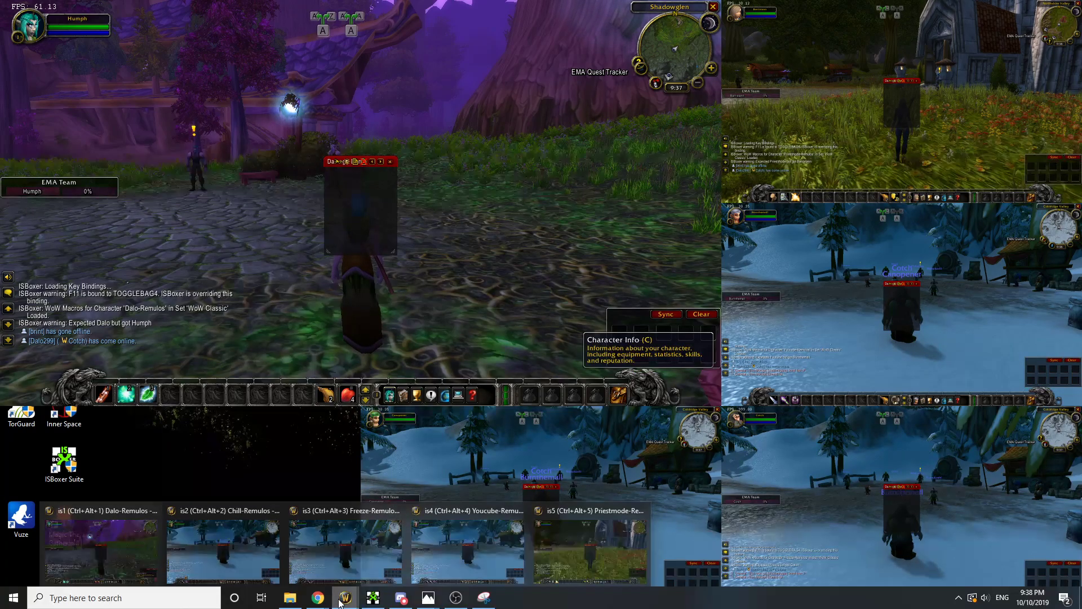
right_click(344, 599)
left_click(341, 583)
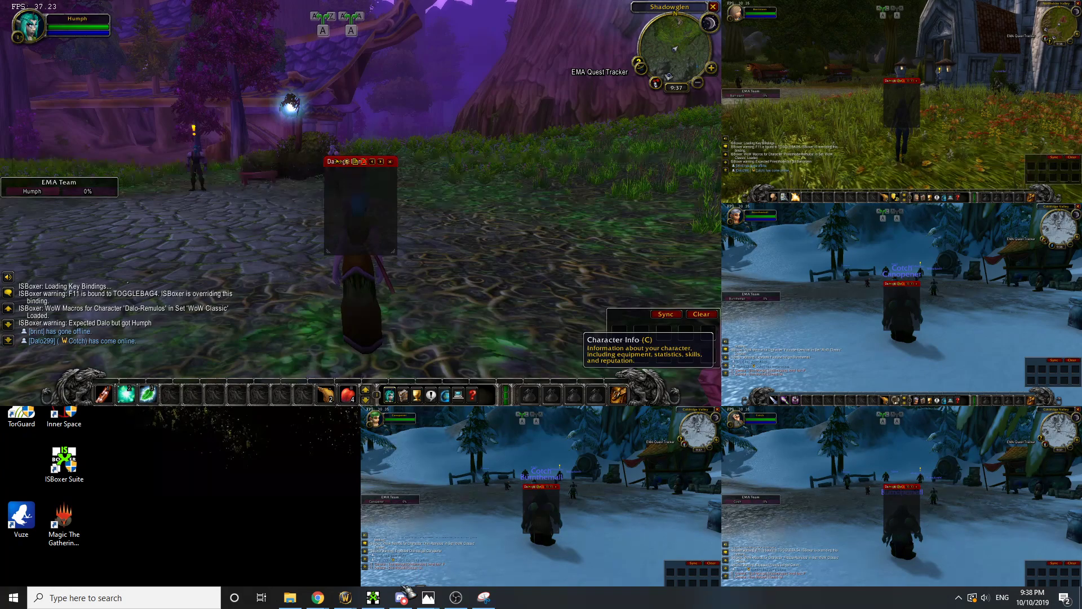
key("super+d")
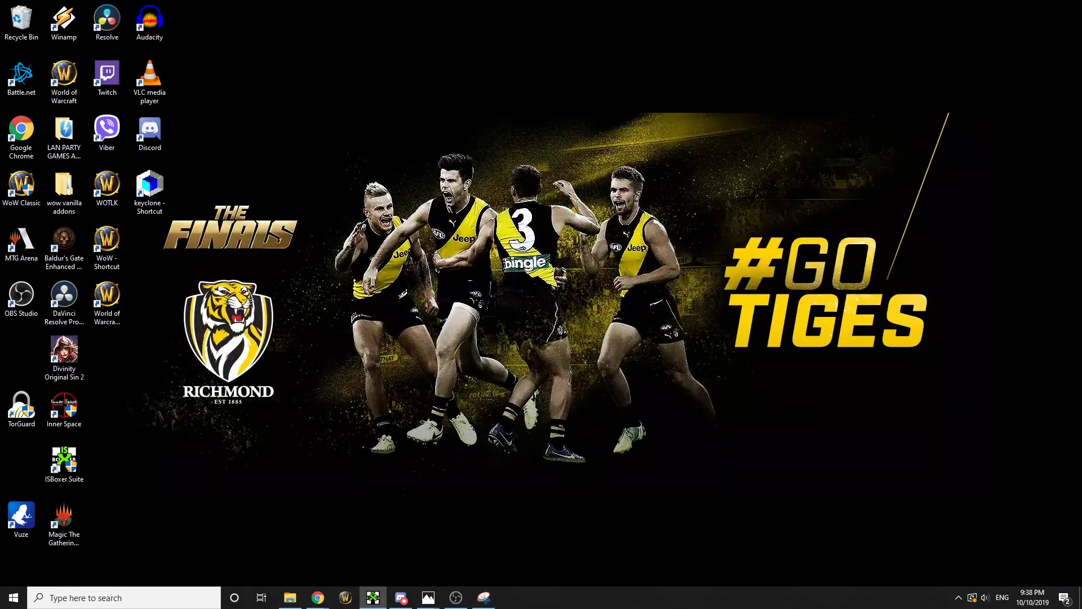
Bring up ISBoxer Toolkit and start the Quick Setup Wizard from Character Sets
left_click(373, 597)
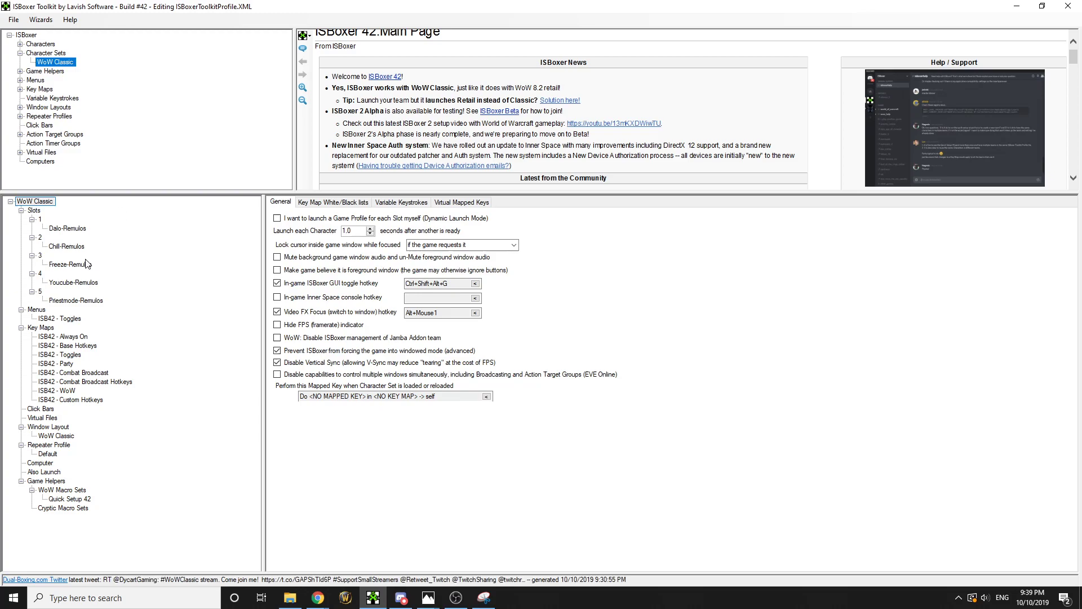
left_click(57, 54)
right_click(56, 54)
left_click(104, 62)
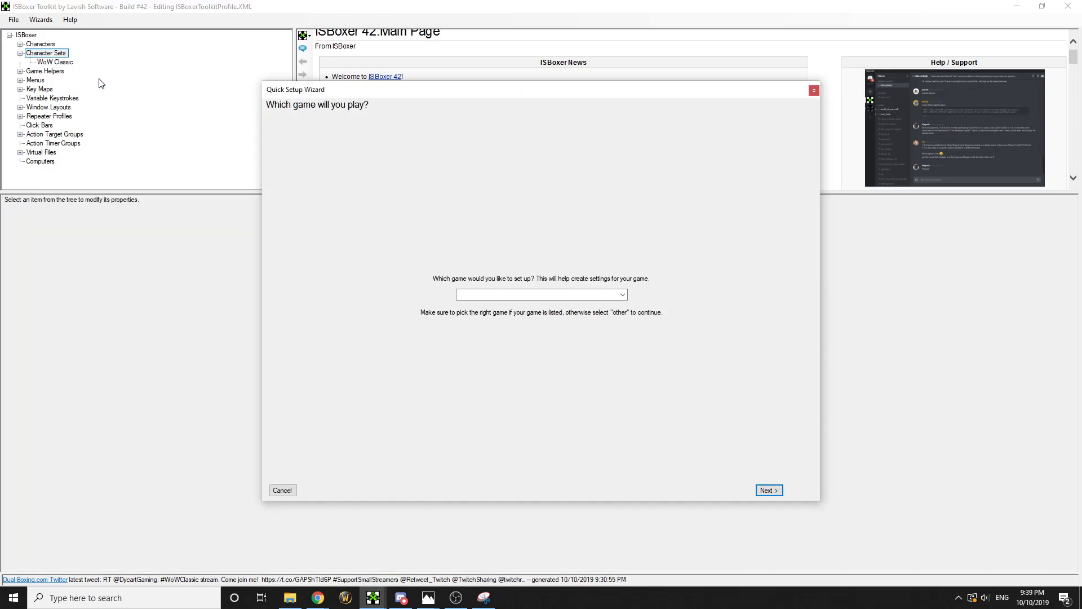
Choose World of Warcraft as the wizard's game and continue to character selection
left_click(622, 294)
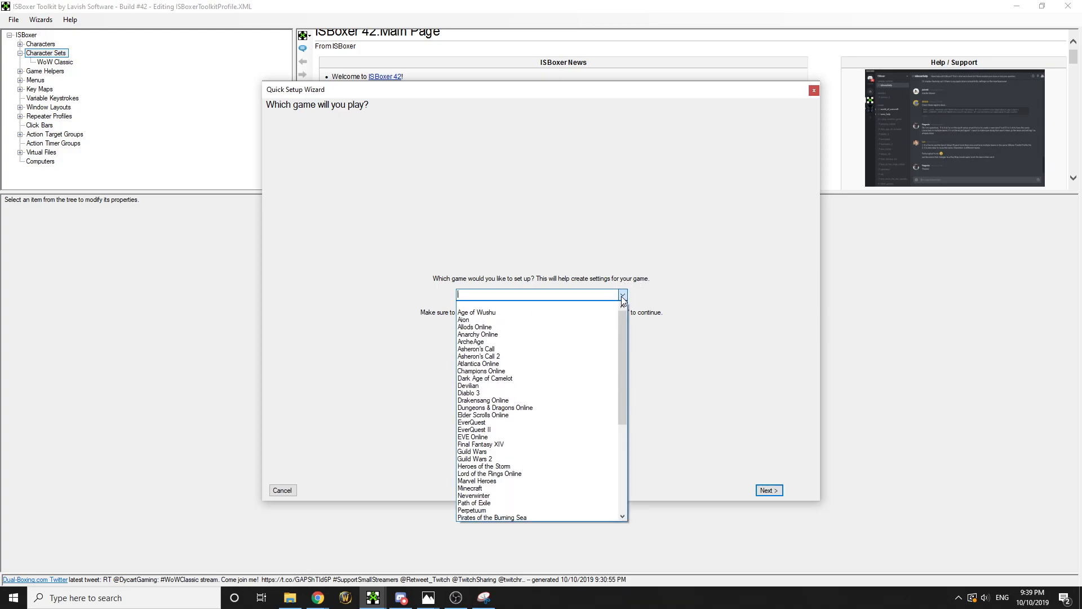
type("wor")
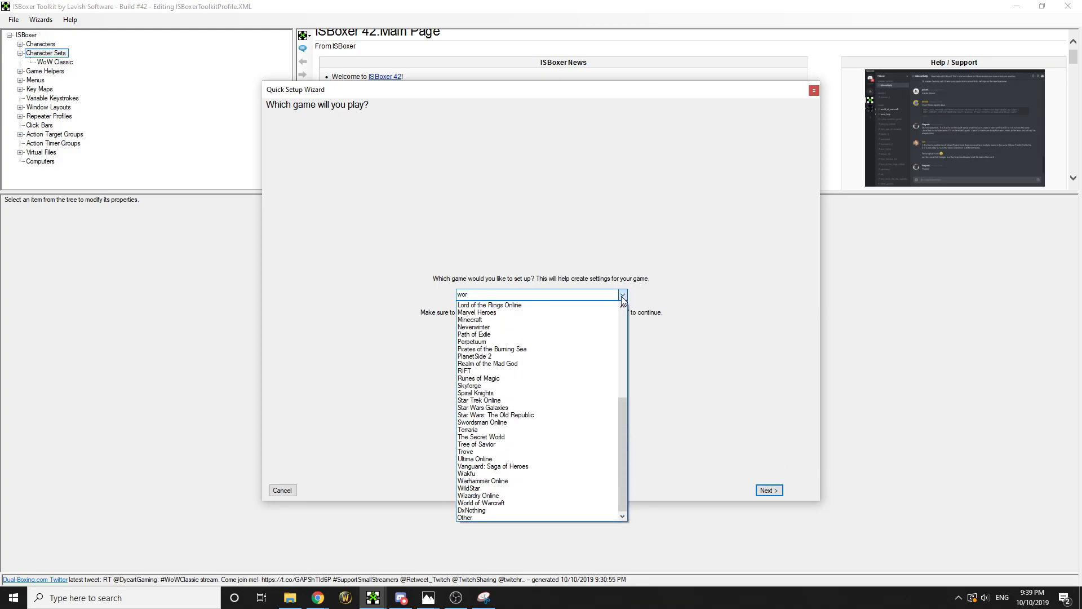
left_click(482, 502)
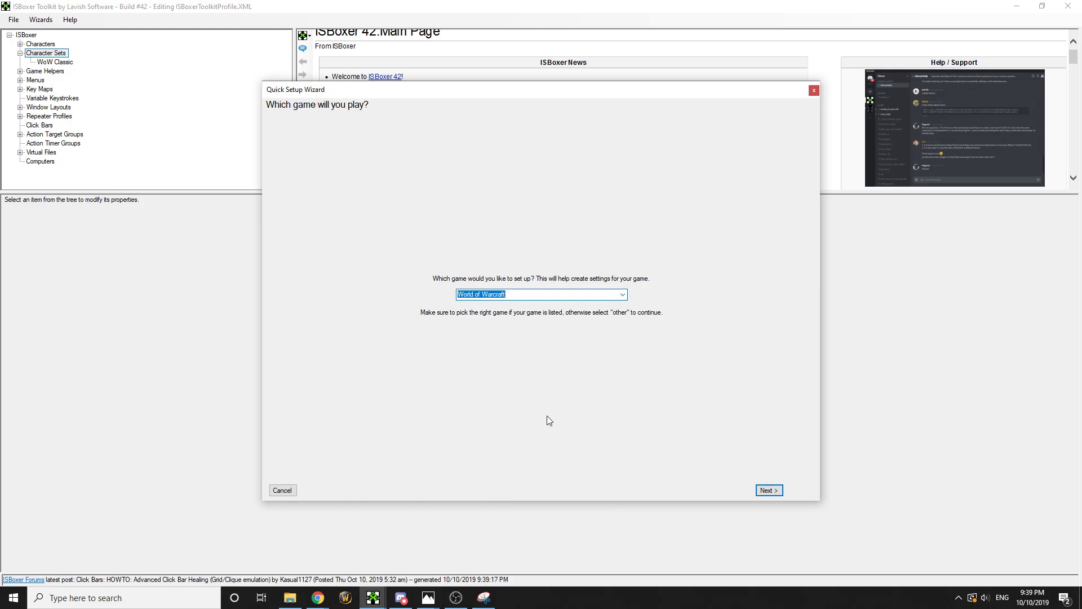
left_click(767, 489)
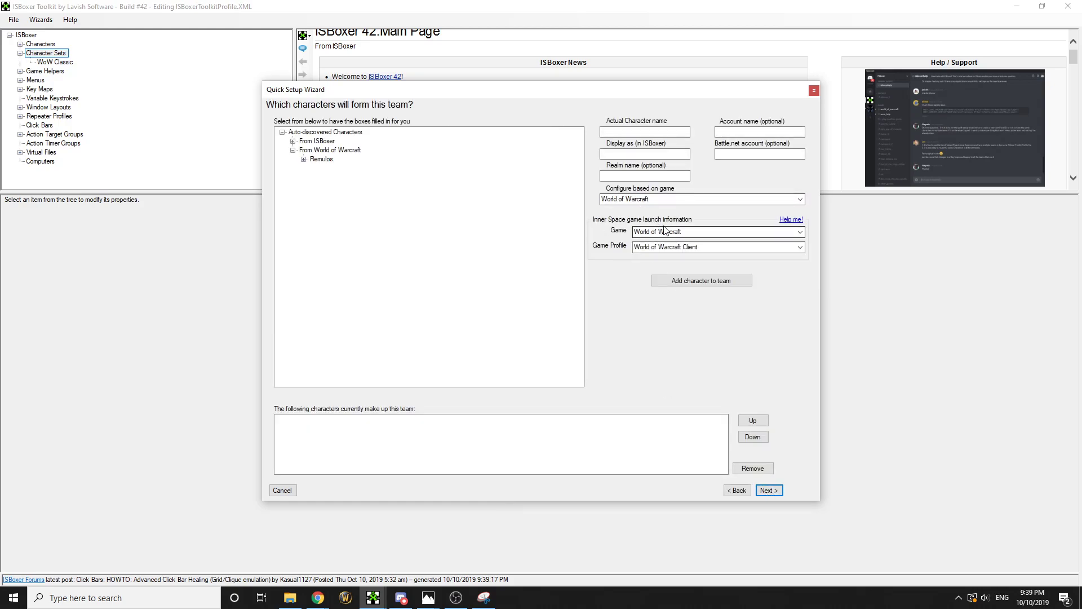
Set the launch game to World of Warcraft Classic with the Classic default profile
left_click(767, 233)
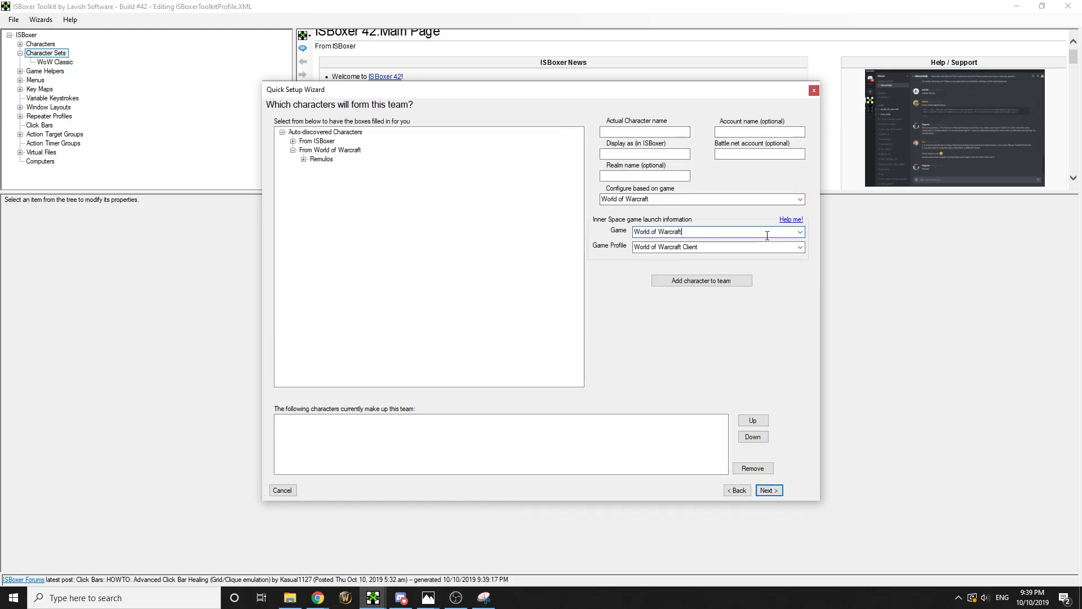
left_click(799, 232)
left_click(665, 273)
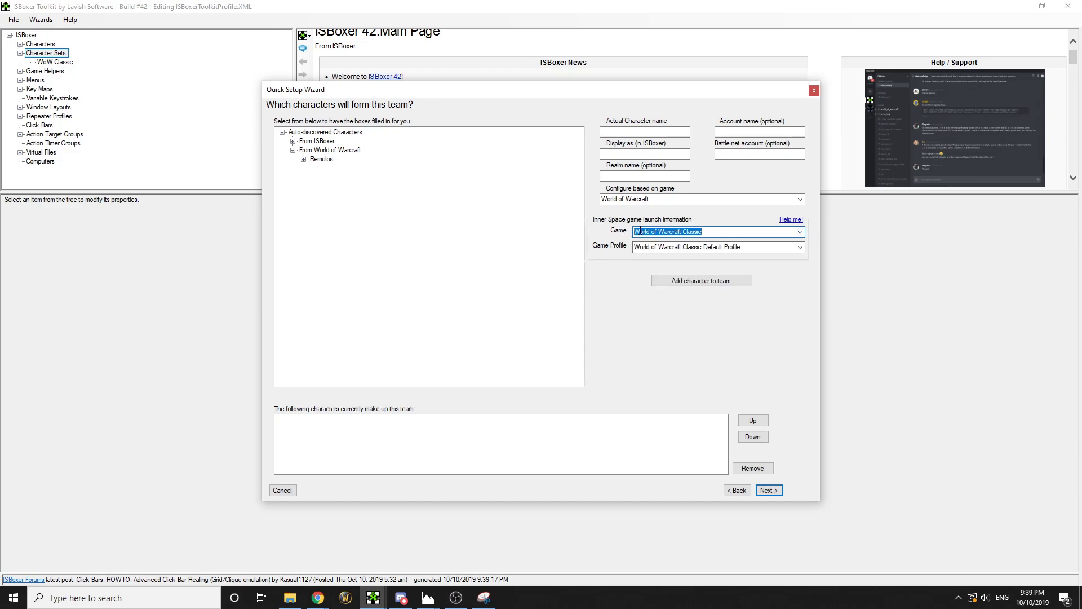
left_click(674, 246)
left_click(793, 251)
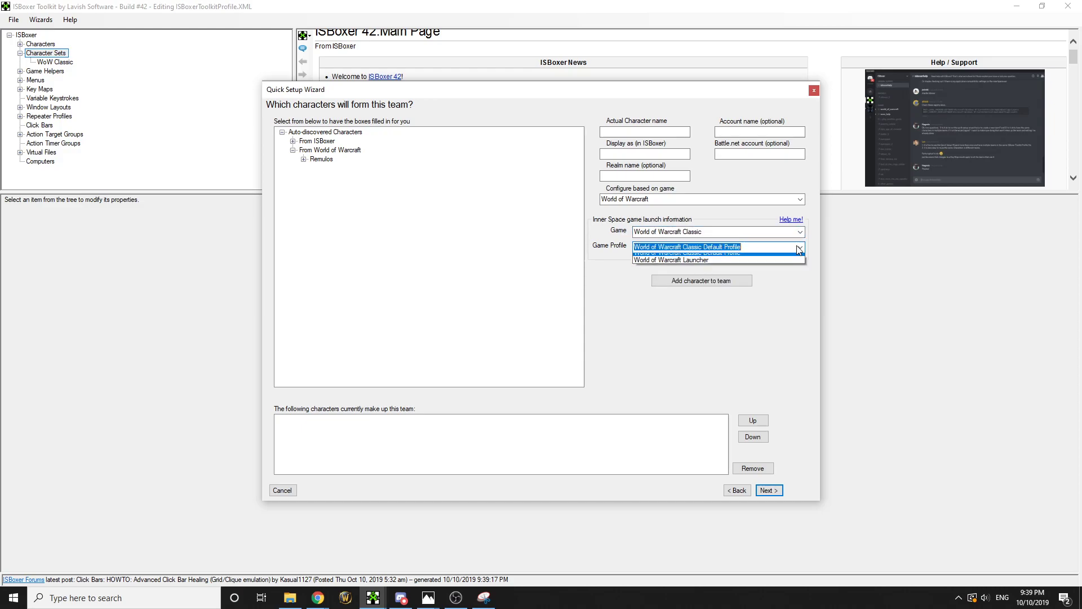
left_click(705, 255)
left_click(625, 132)
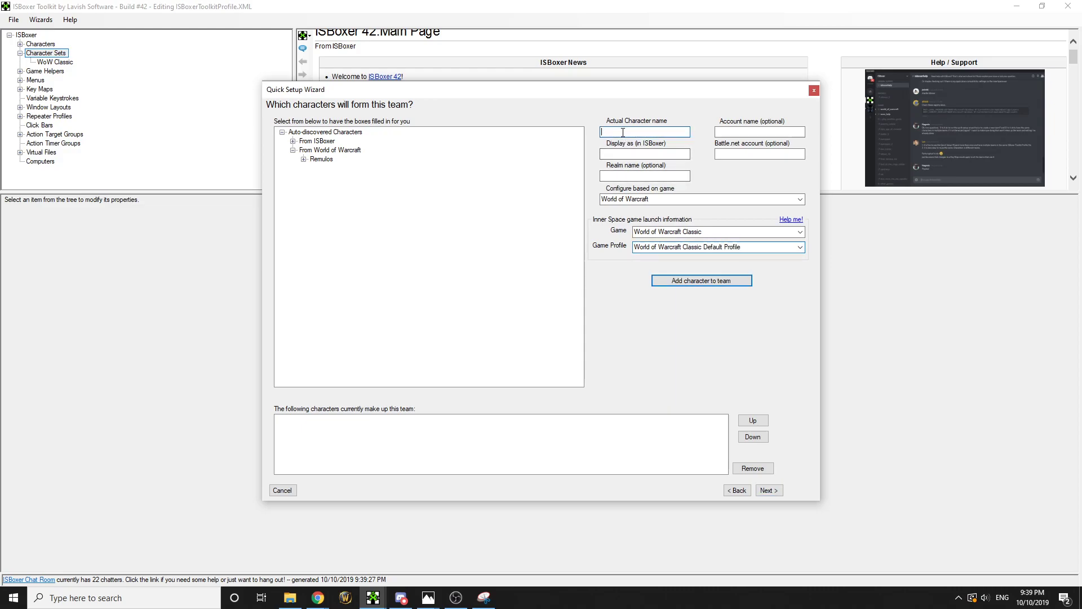
Add Humph-Remulos as slot 1 and Canopener-Remulos as slot 2 from the Remulos characters
double_click(324, 141)
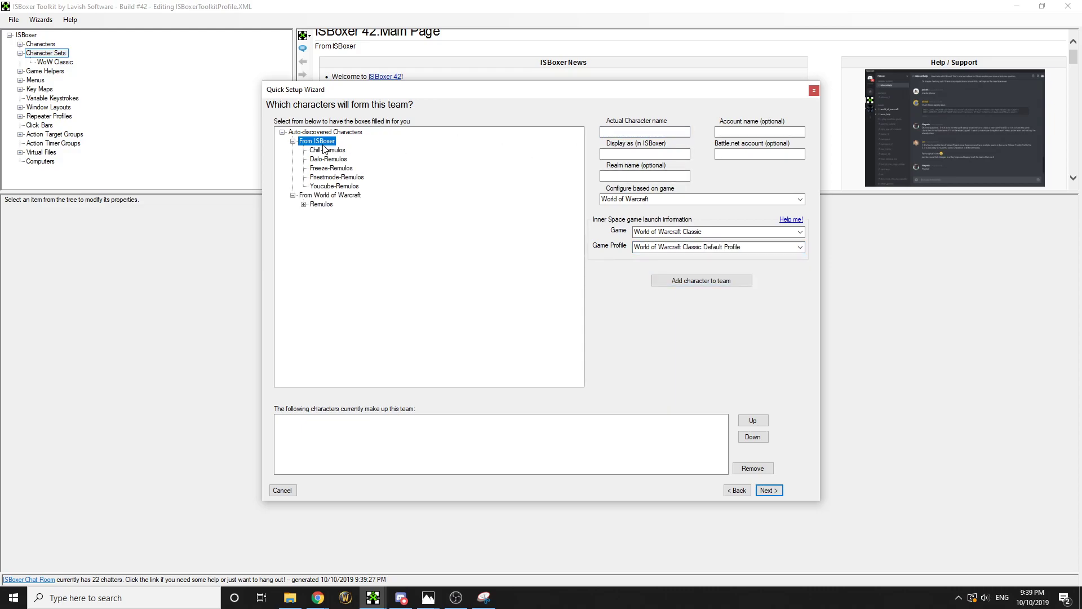
double_click(322, 204)
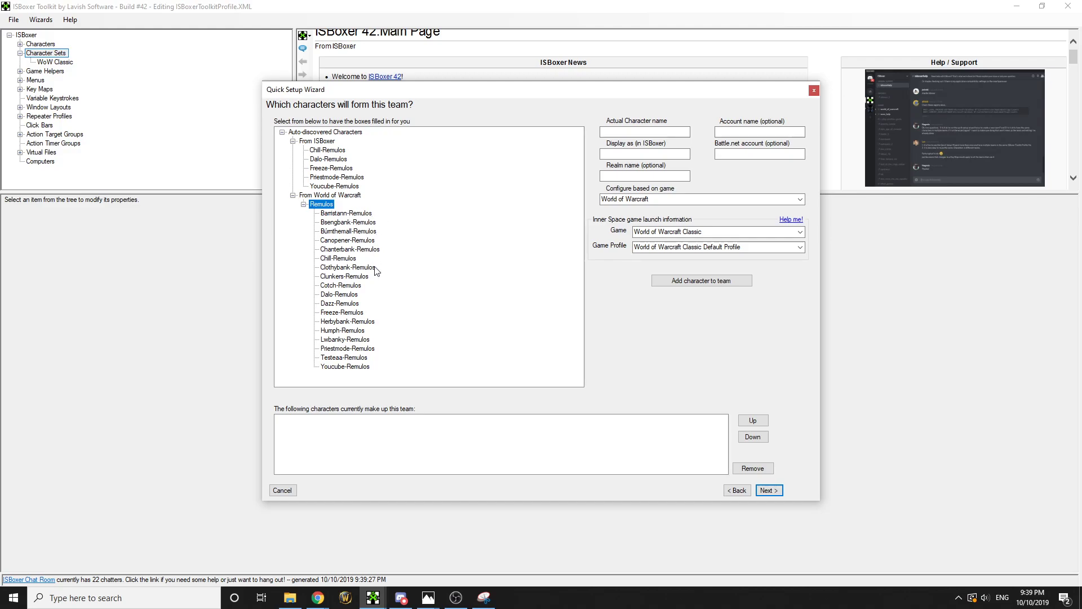
left_click(355, 331)
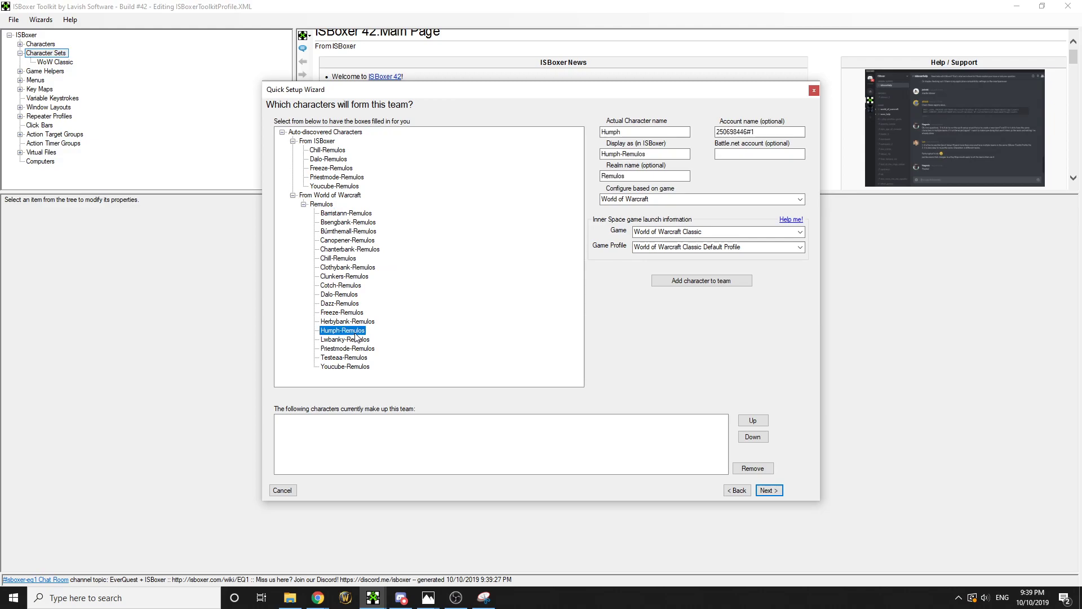
left_click(698, 285)
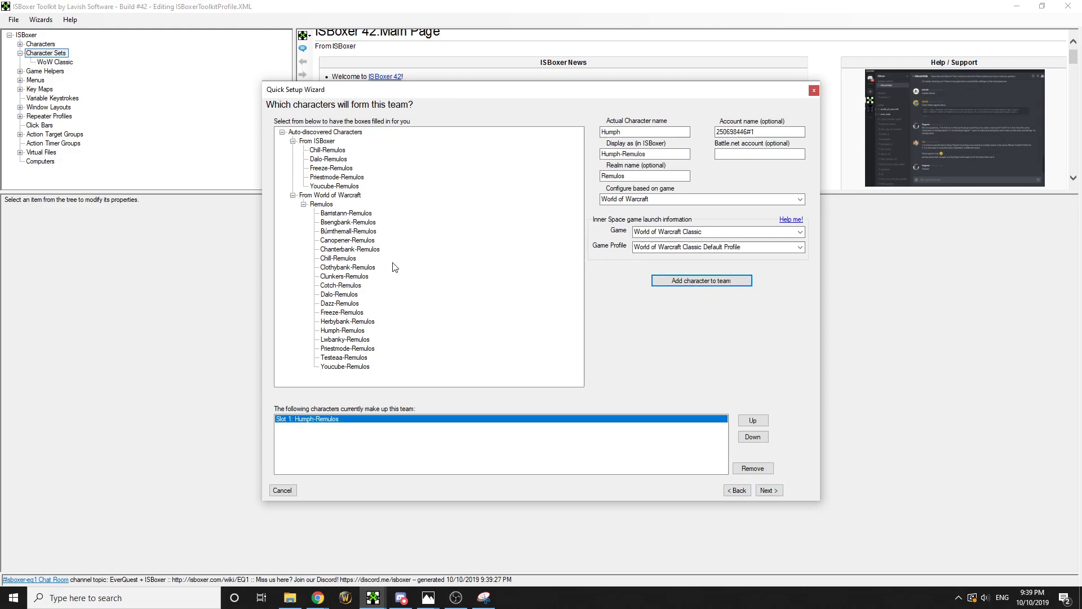
left_click(341, 285)
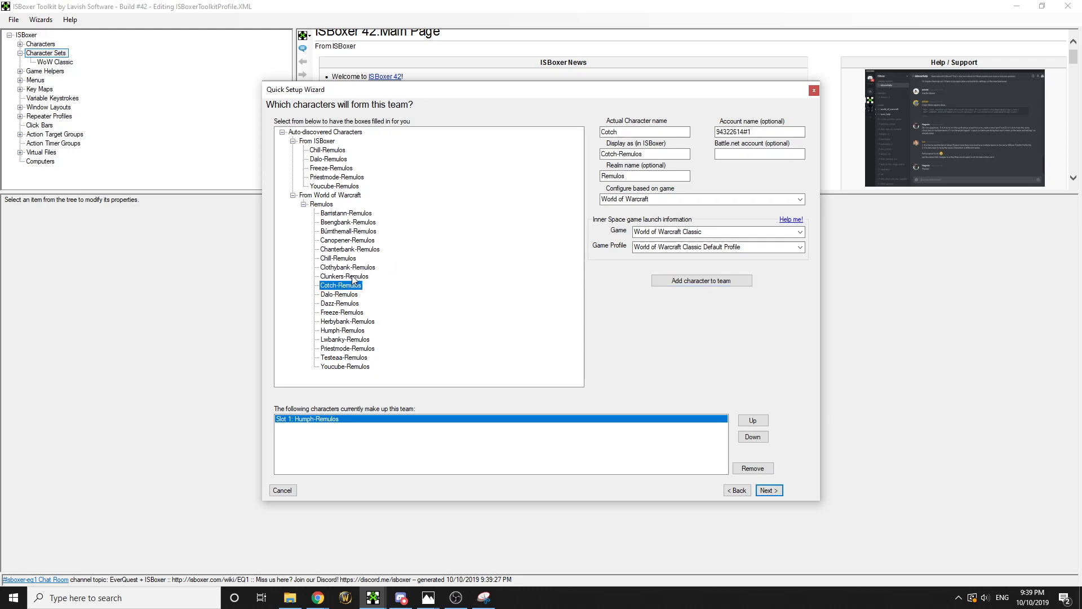
left_click(347, 267)
left_click(348, 241)
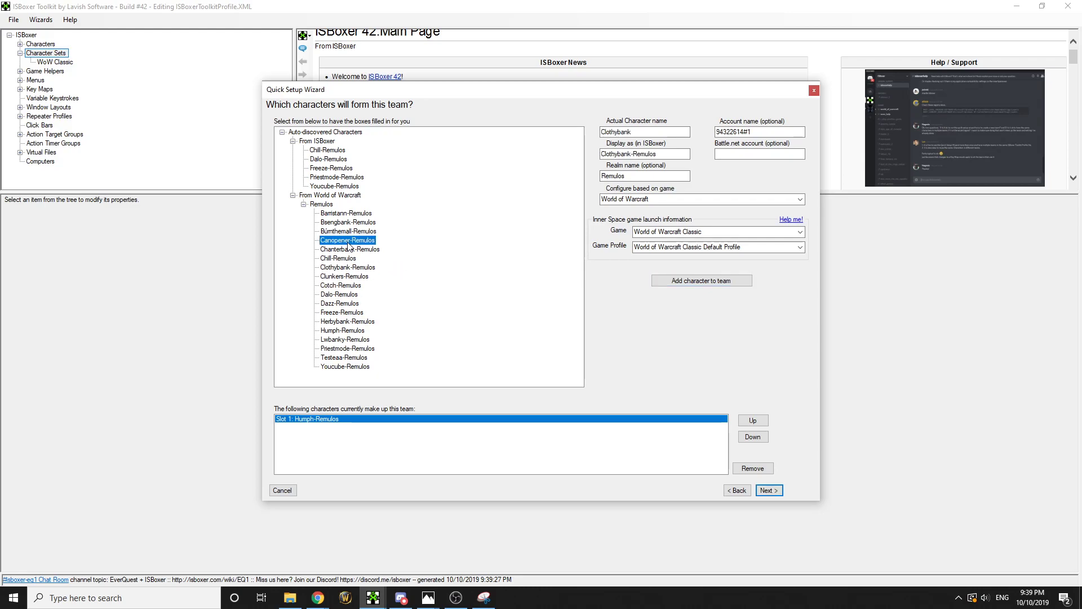
left_click(715, 285)
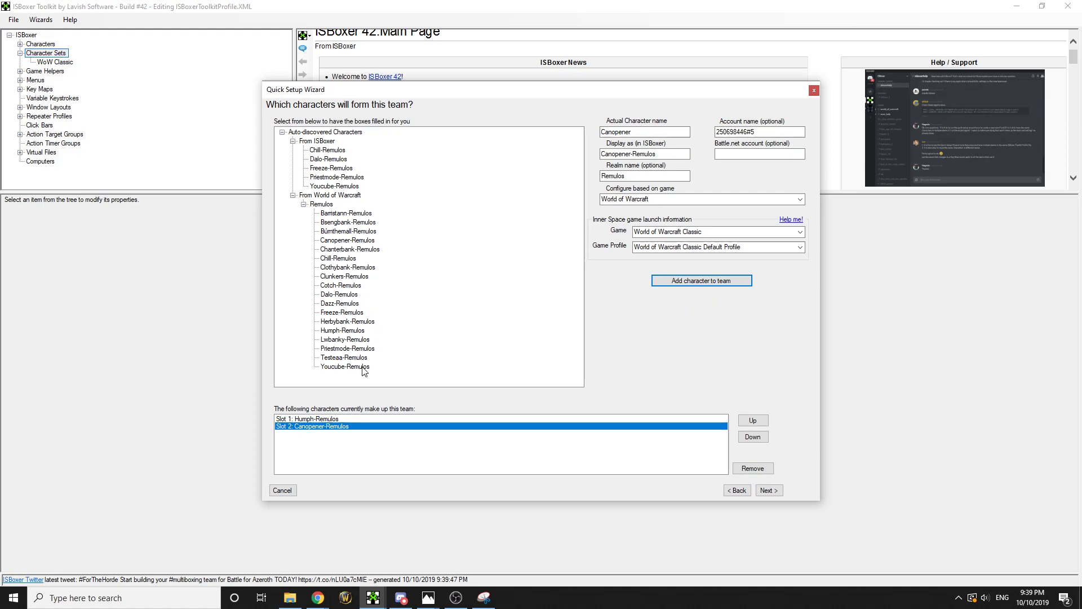
Add Cotch, Bûmthemall and Barristann-Remulos as slots 3–5, then continue to team naming
left_click(340, 285)
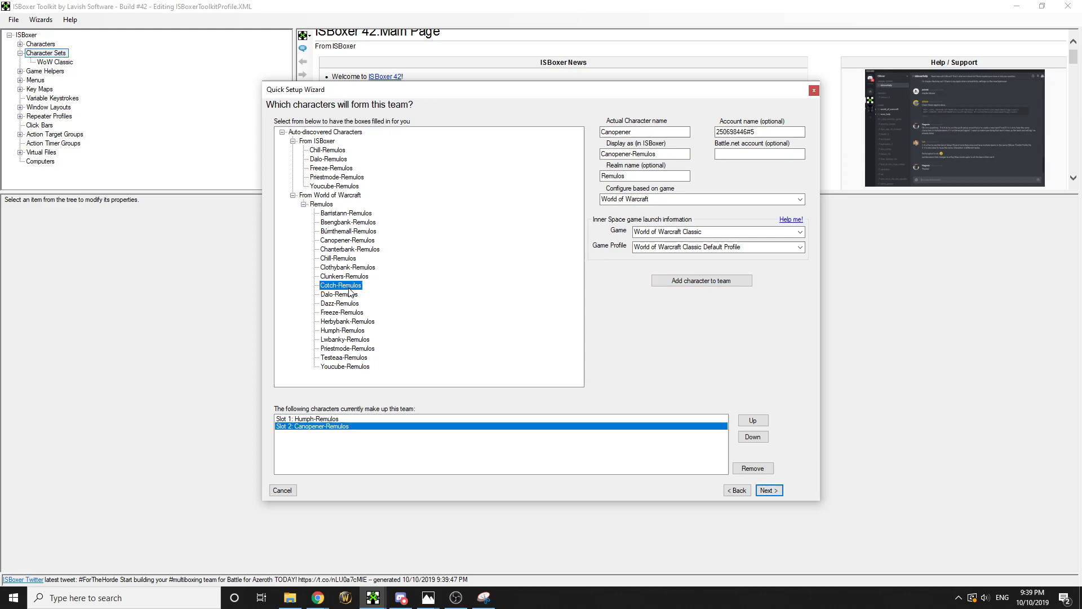
left_click(697, 282)
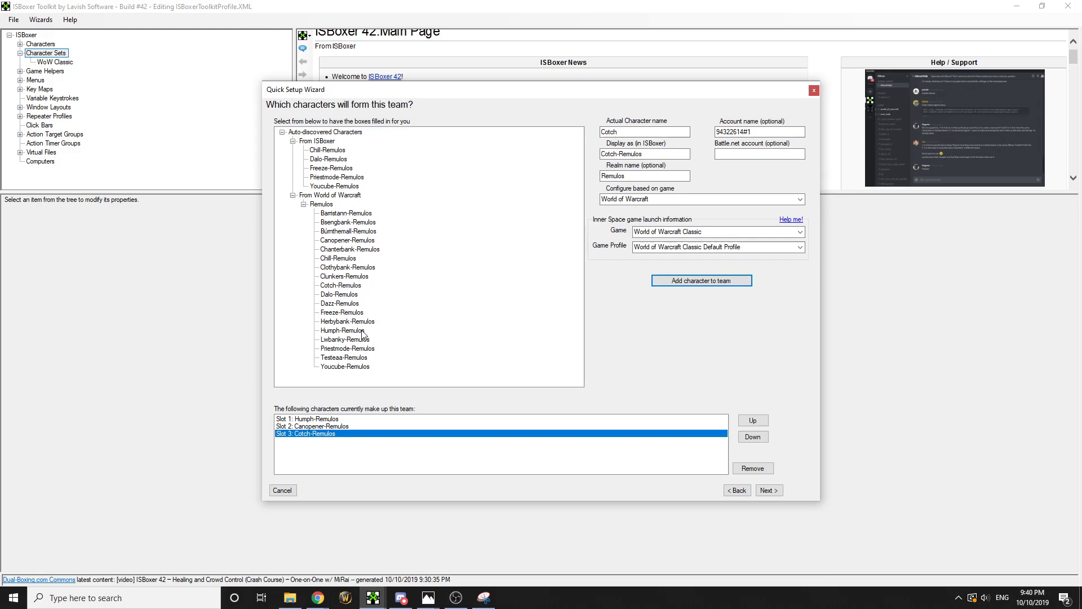
left_click(352, 231)
left_click(745, 285)
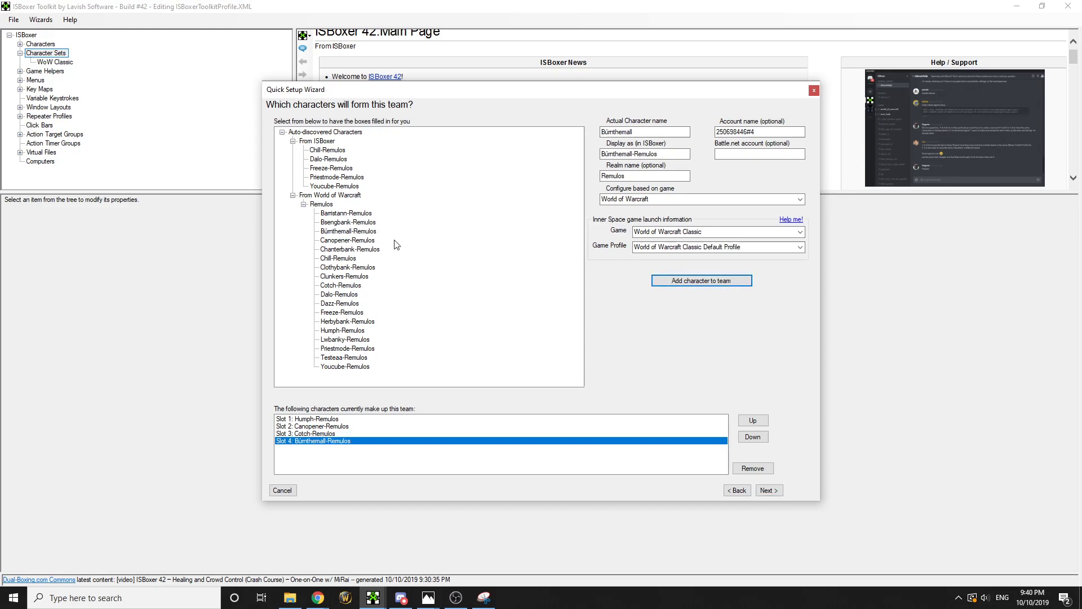
left_click(346, 213)
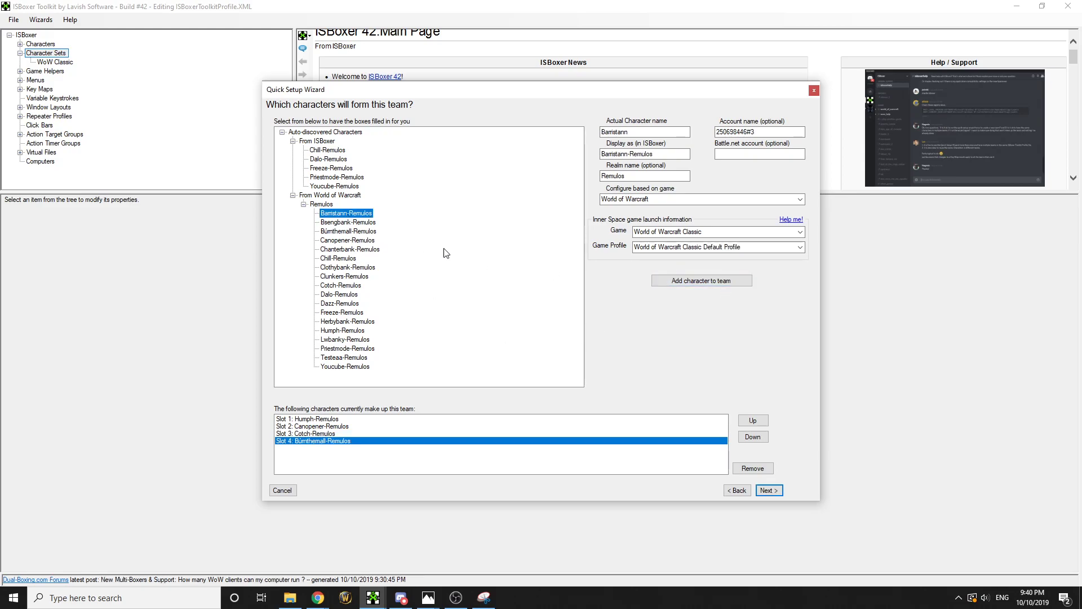
left_click(701, 281)
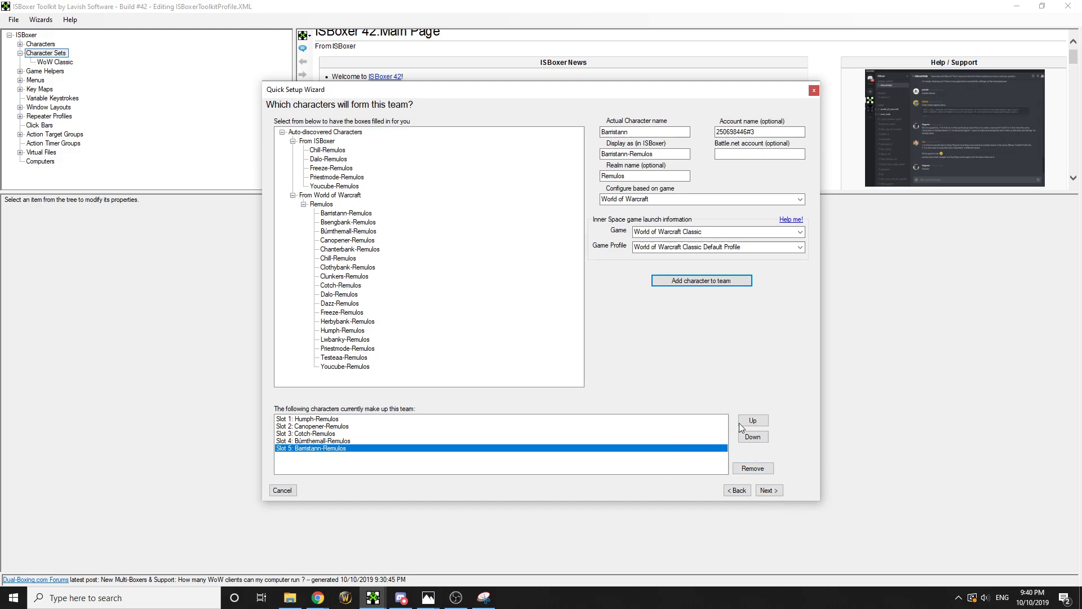
left_click(387, 420)
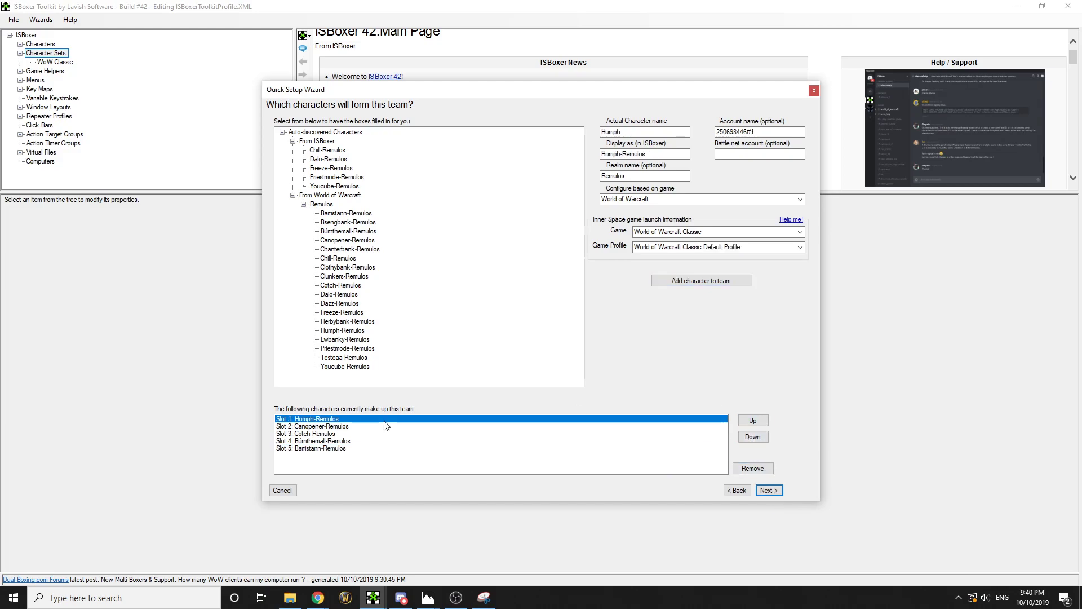
left_click(769, 490)
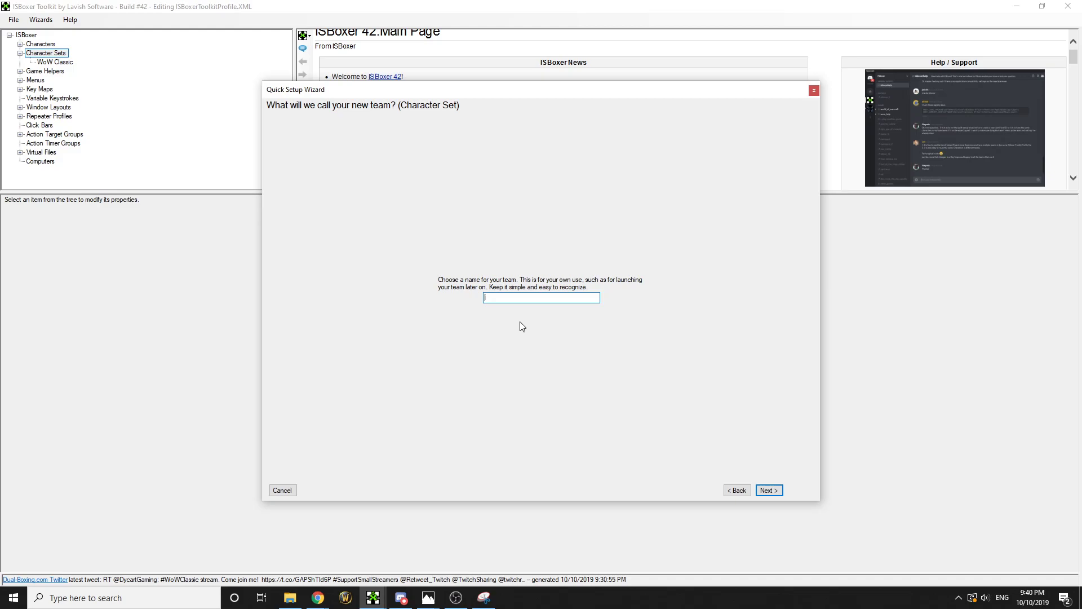
Name the team 'The Misfits' and choose the WoW Classic existing window layout after comparing previews
type("The Misfits")
key("Return")
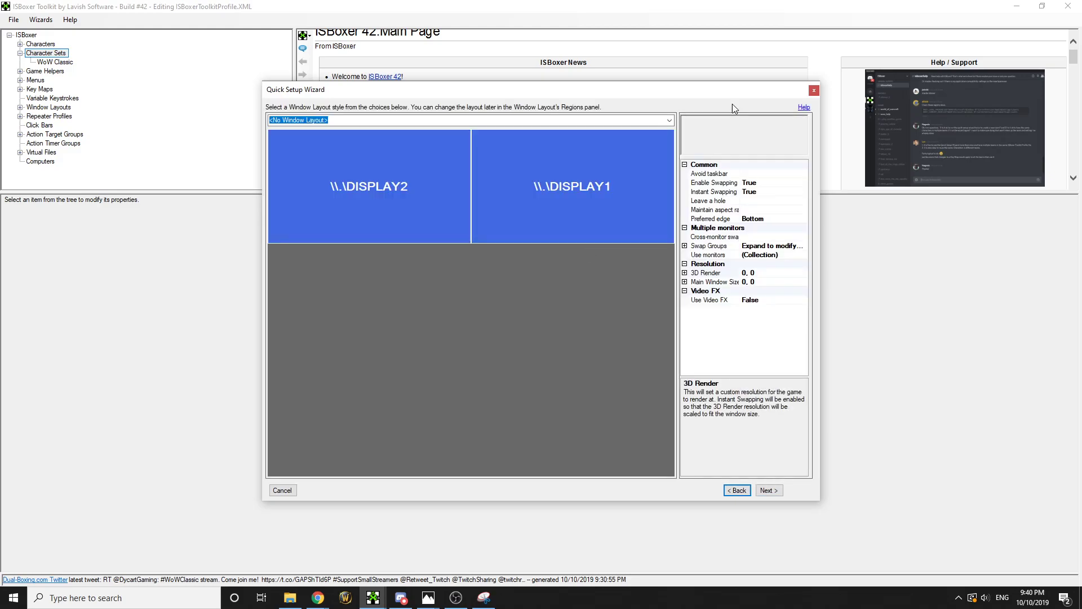
left_click(670, 120)
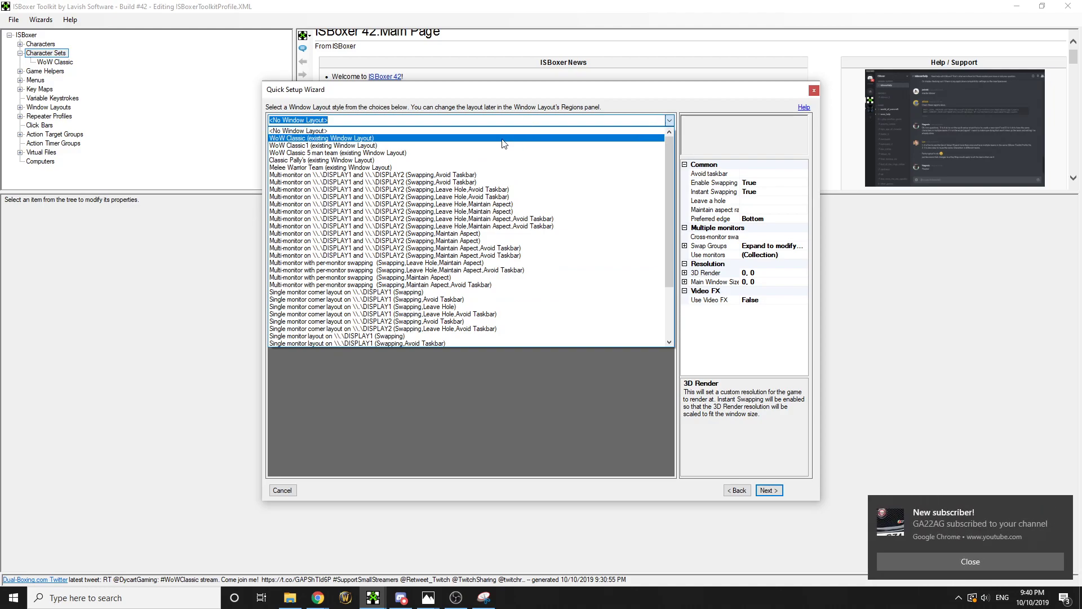
left_click(928, 561)
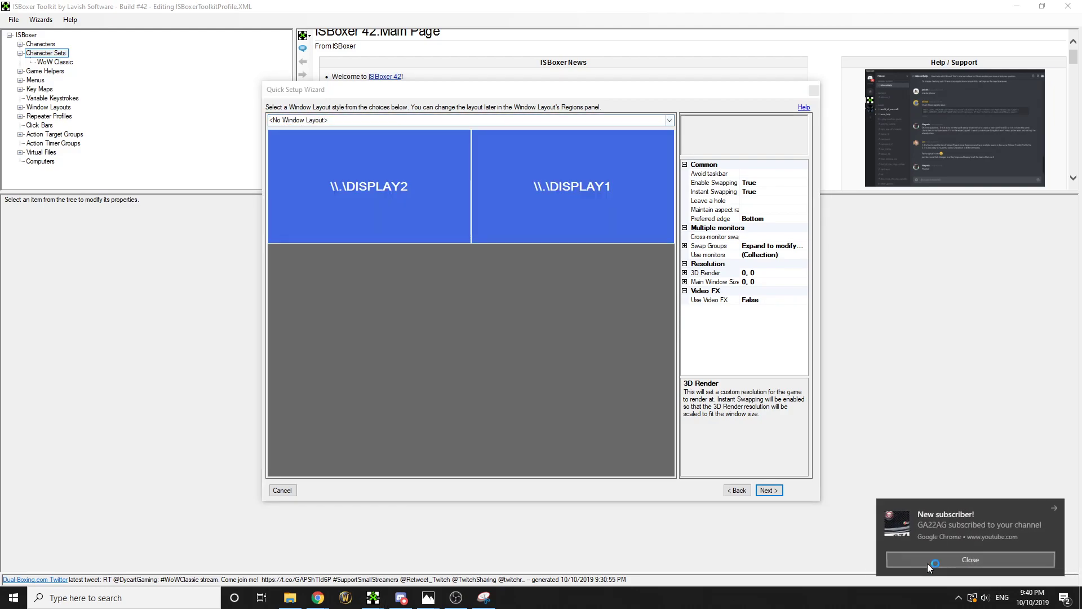
left_click(669, 121)
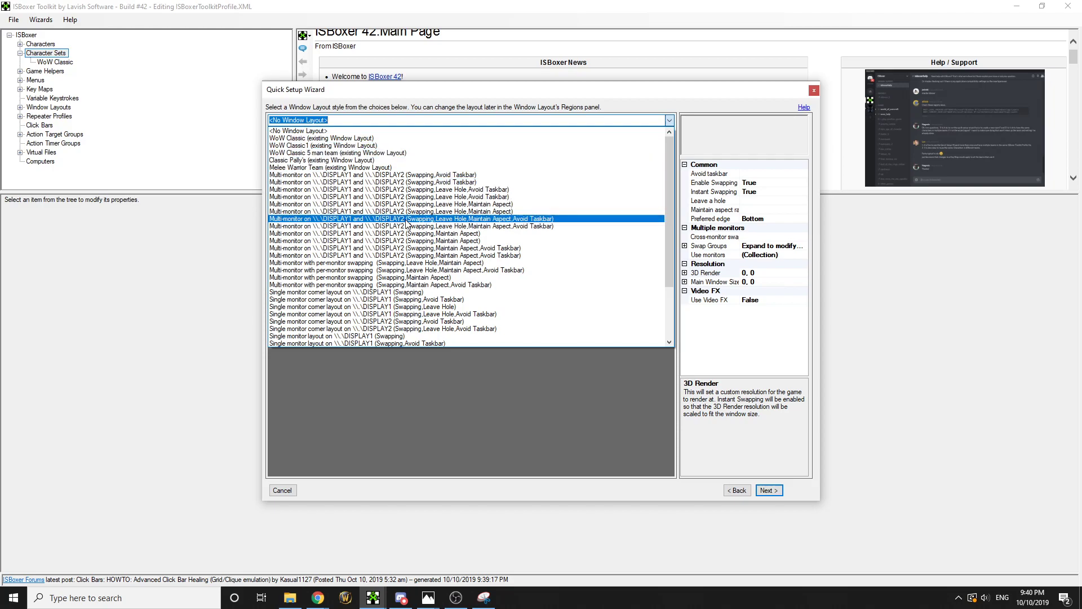
left_click(393, 299)
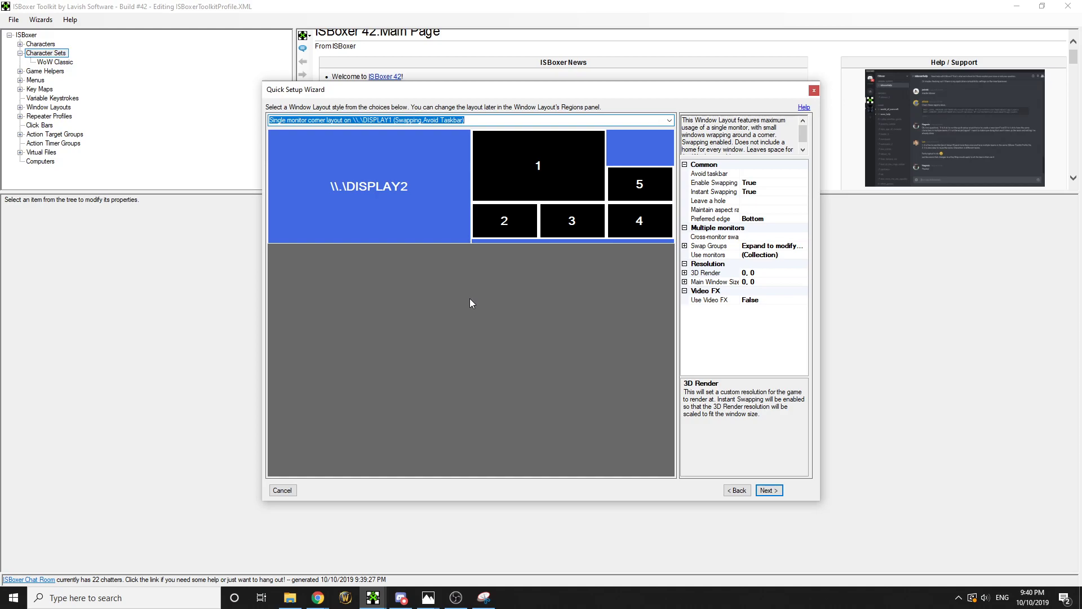
key("Down")
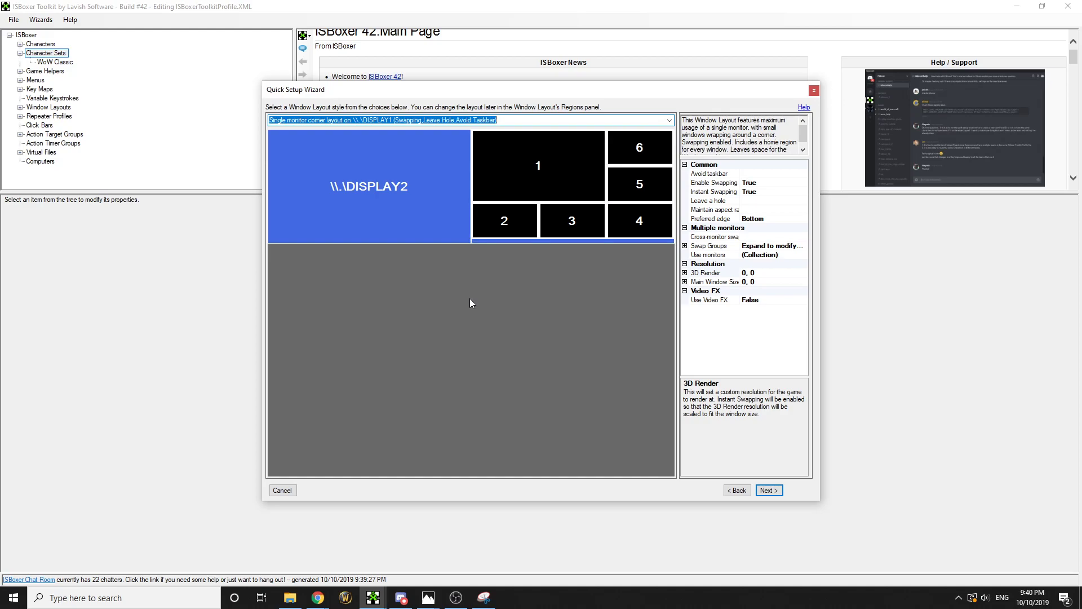
key("Down")
key("Down")
key("Down")
key("Up")
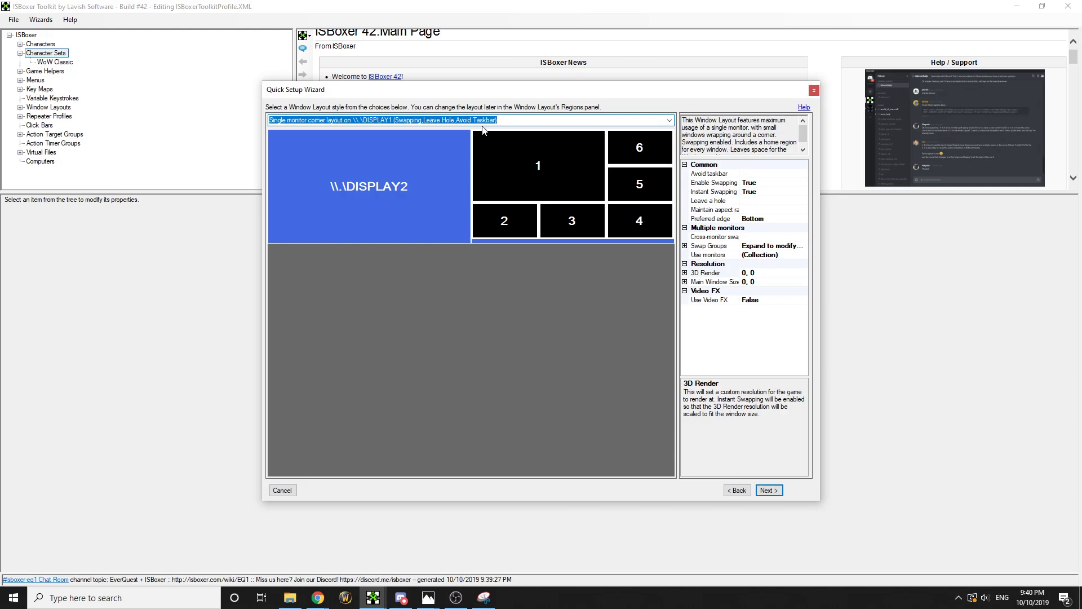
left_click(669, 121)
scroll(561, 186, "up", 3)
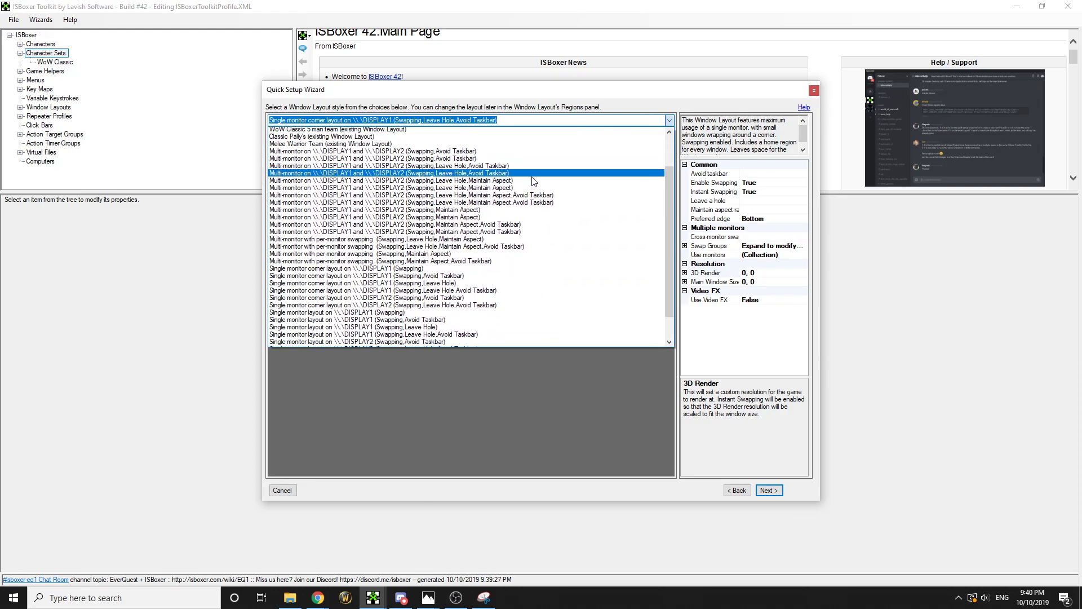
scroll(519, 221, "up", 1)
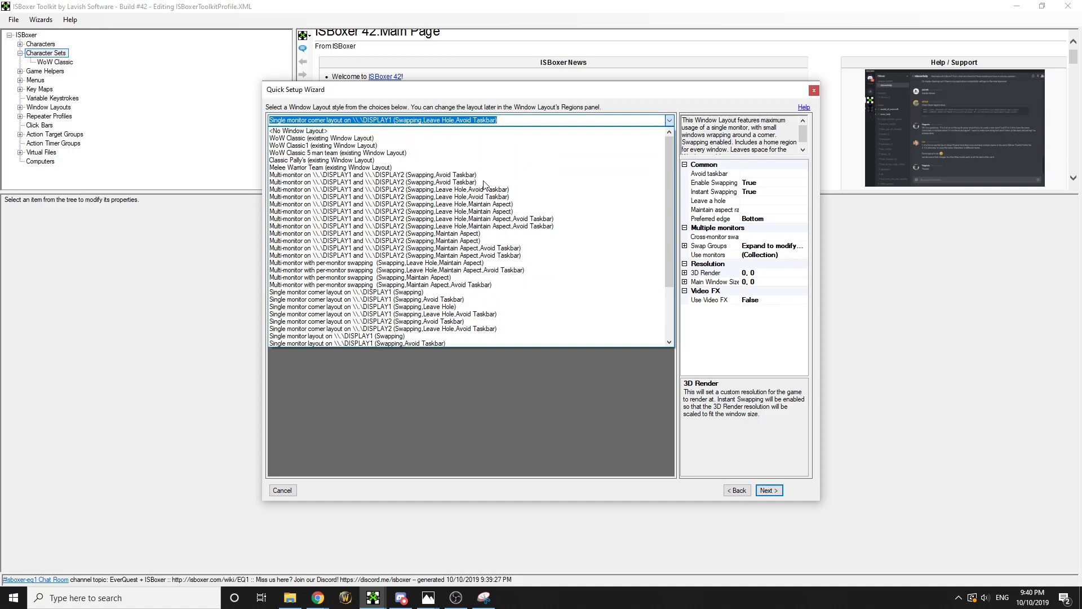
left_click(337, 141)
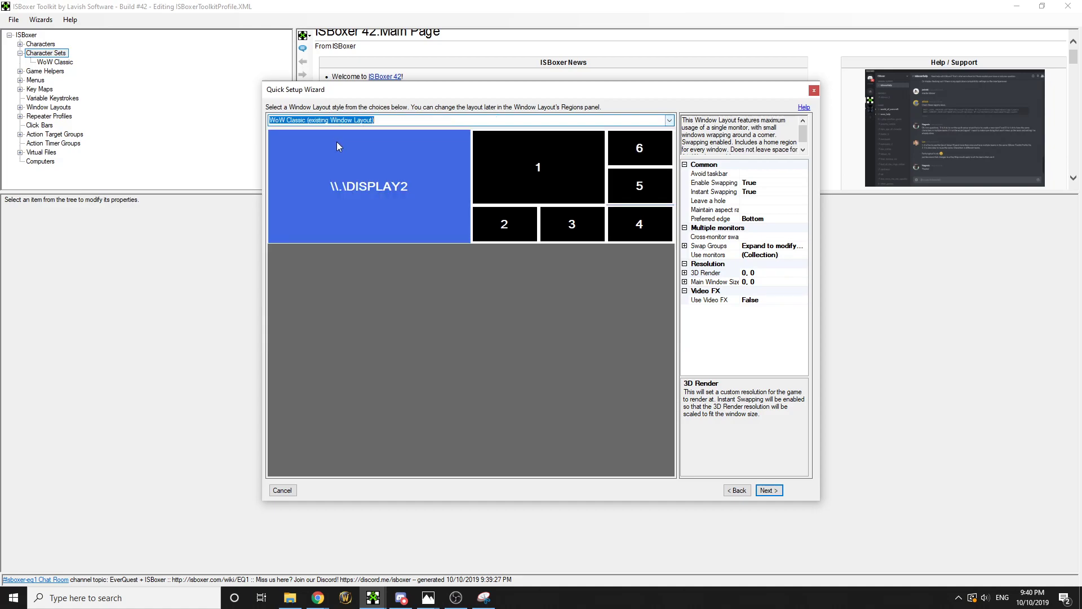
Set Use Video FX to True, keeping the WoW Classic layout selected
left_click(750, 300)
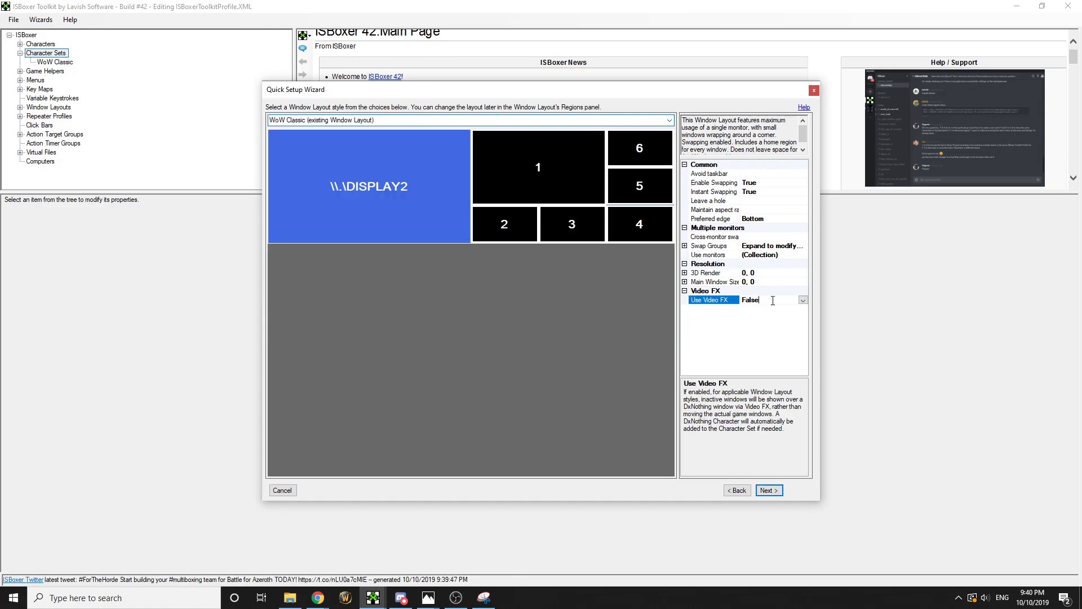
left_click(803, 299)
left_click(768, 316)
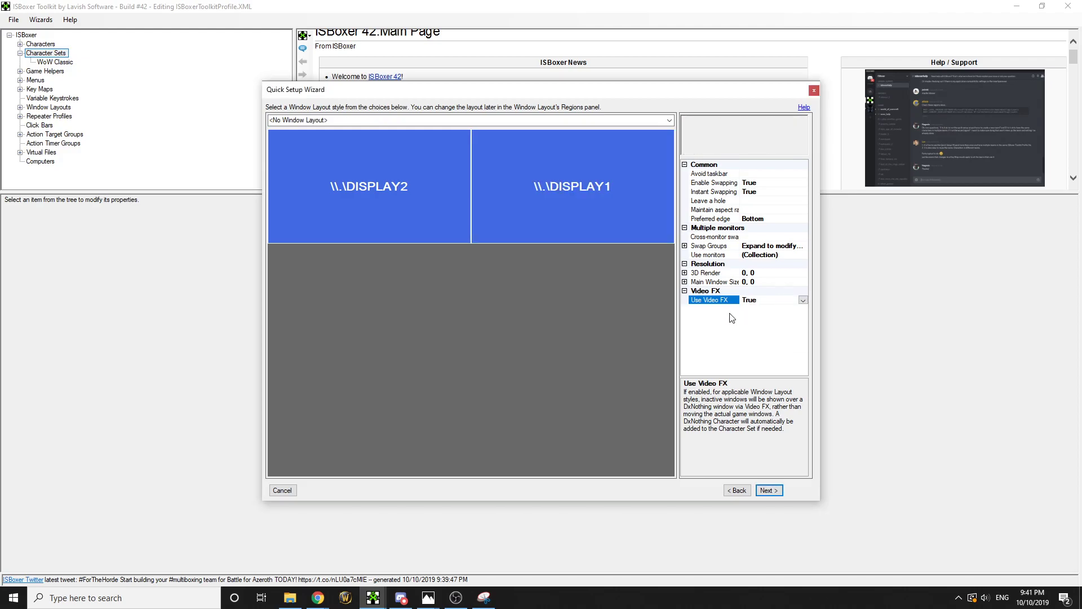
left_click(671, 117)
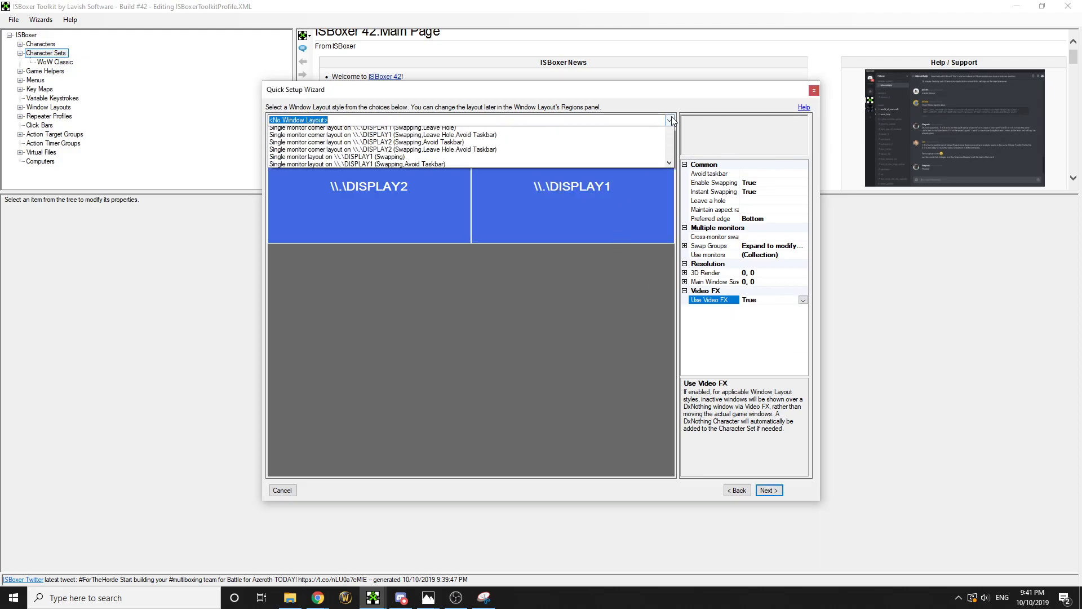
left_click(496, 133)
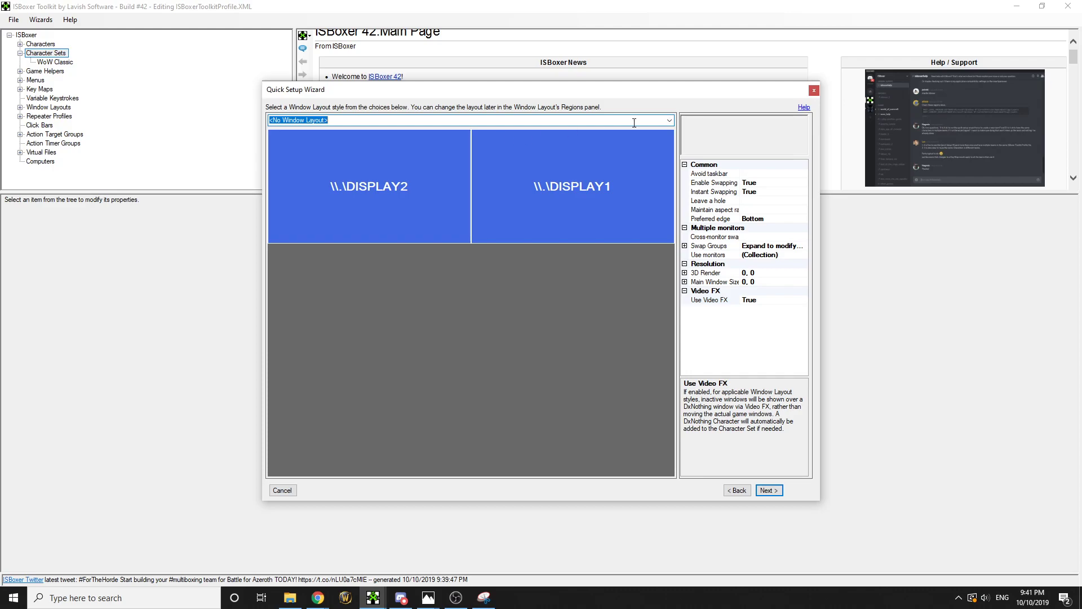
left_click(597, 120)
left_click(563, 138)
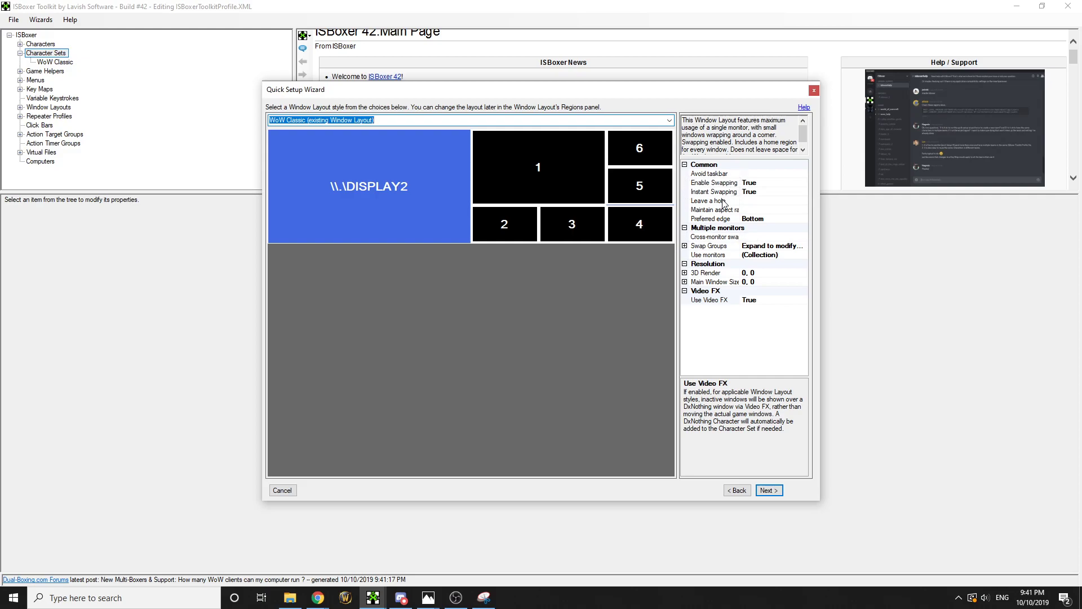
Set Leave a hole to True with the WoW Classic layout and continue to CPU strategy
left_click(765, 201)
left_click(803, 201)
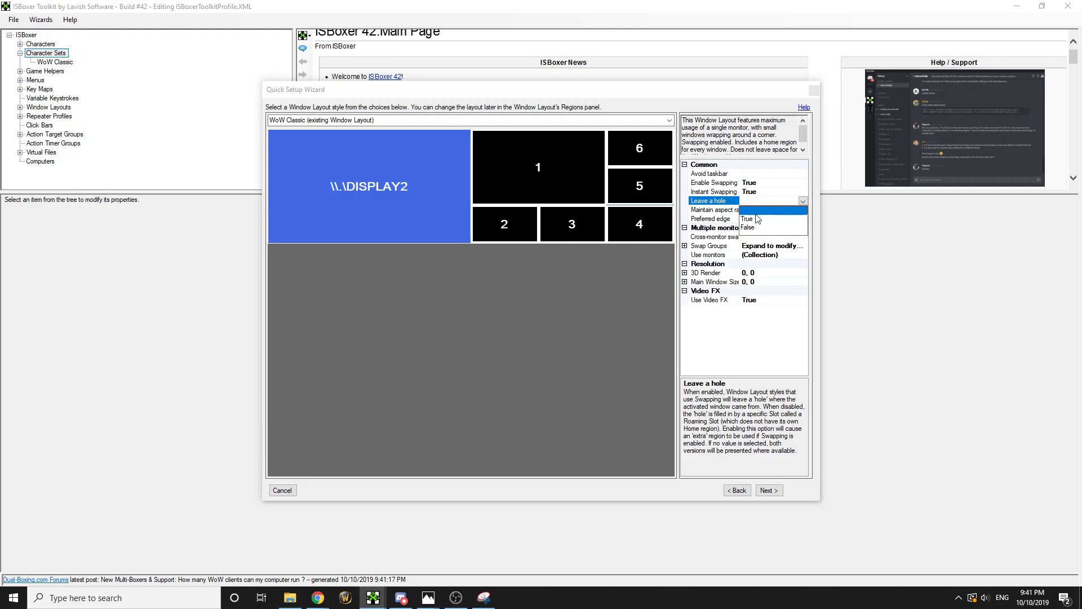
left_click(750, 219)
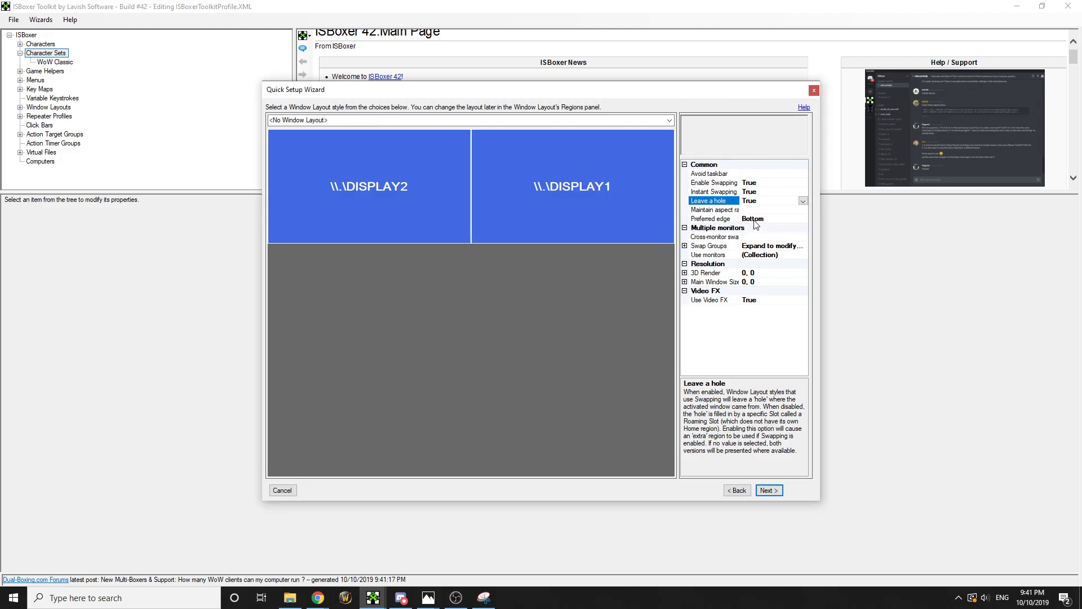
left_click(488, 120)
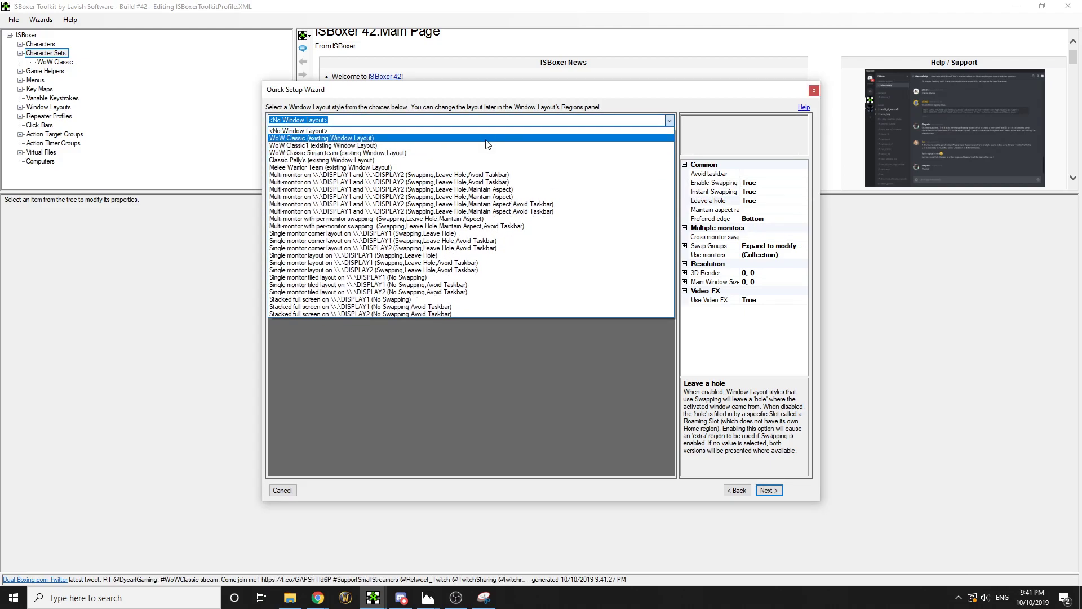
left_click(488, 138)
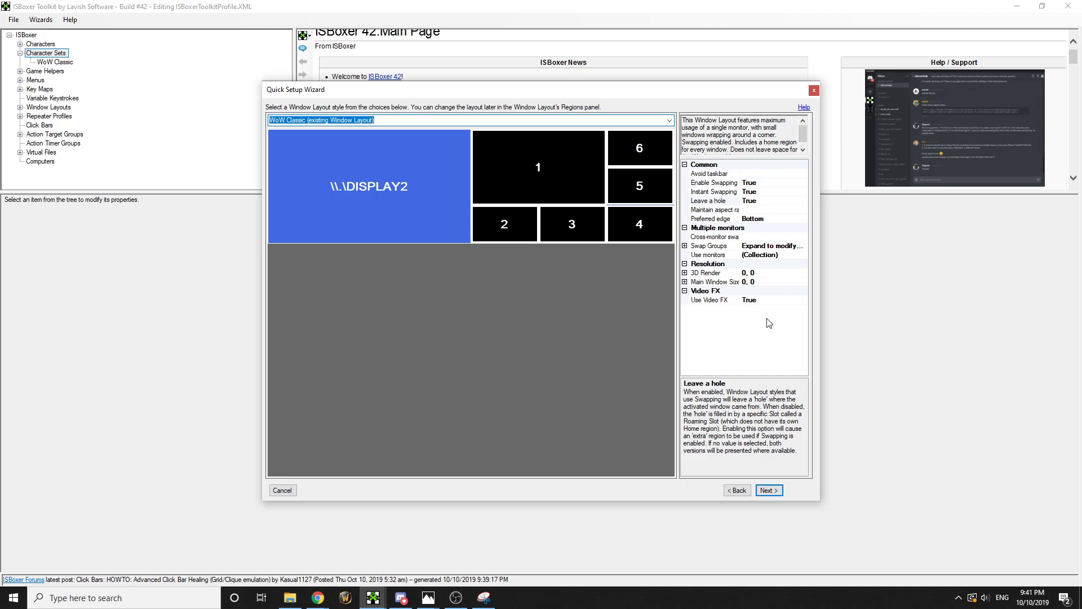
left_click(770, 491)
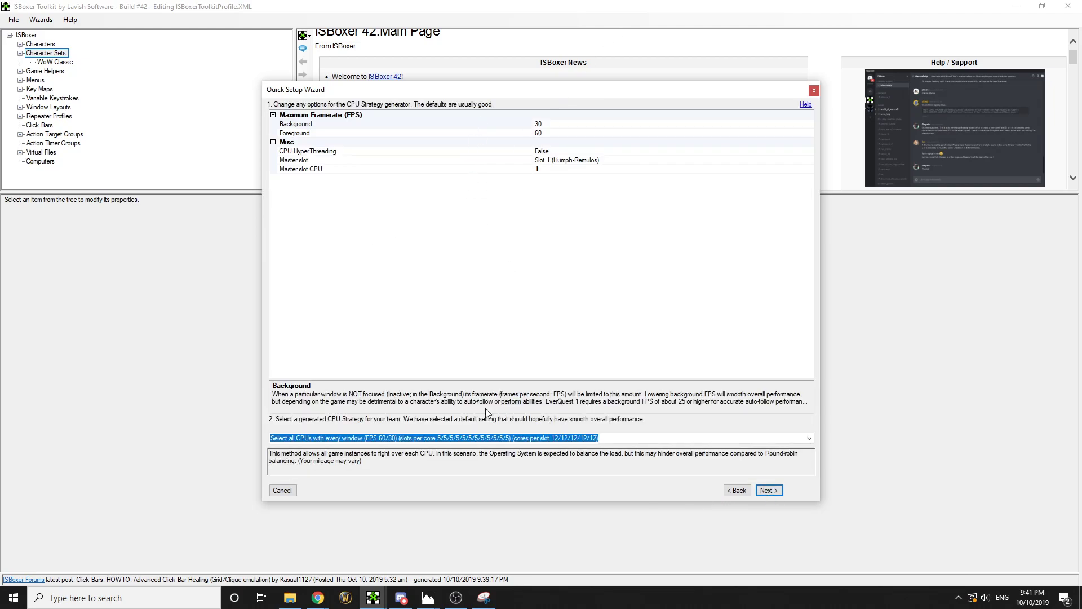
Accept the default all-CPU strategy and MMO - Standard controls, and finish the wizard
left_click(770, 492)
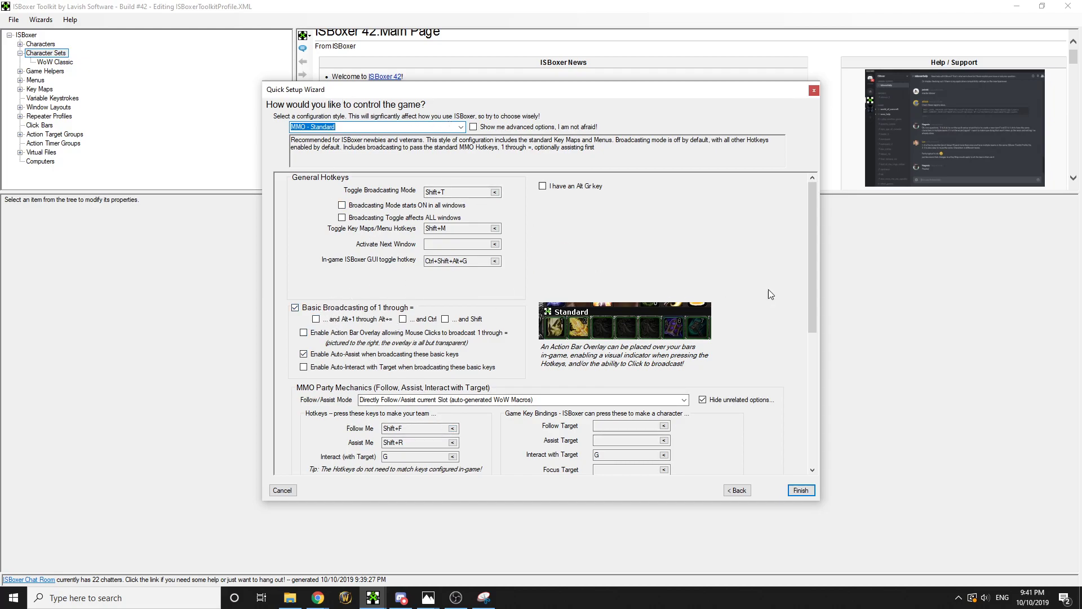
left_click_drag(810, 283, 788, 367)
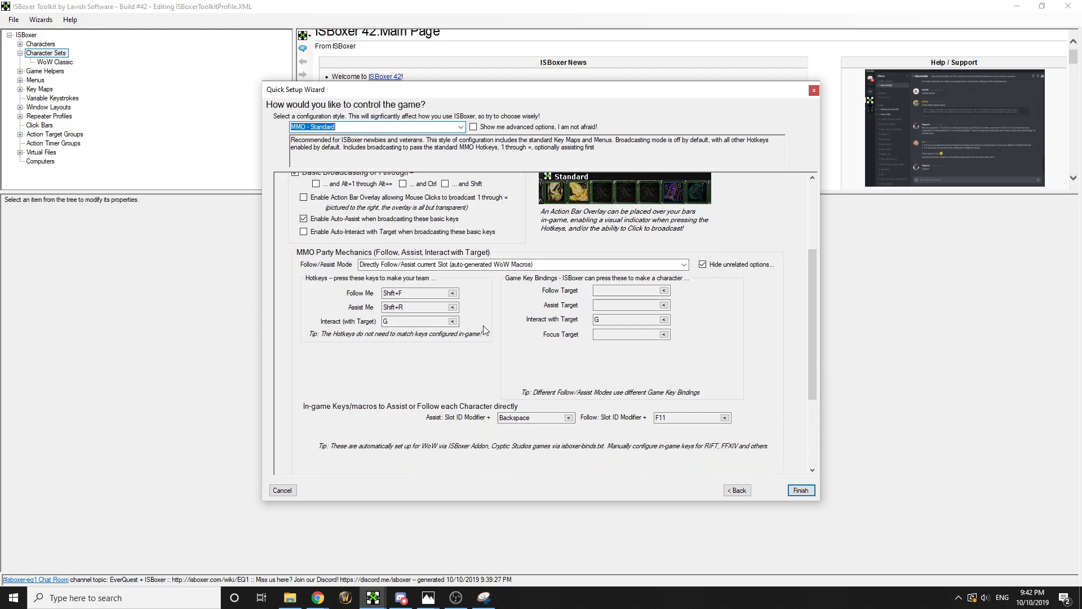
scroll(434, 334, "down", 1)
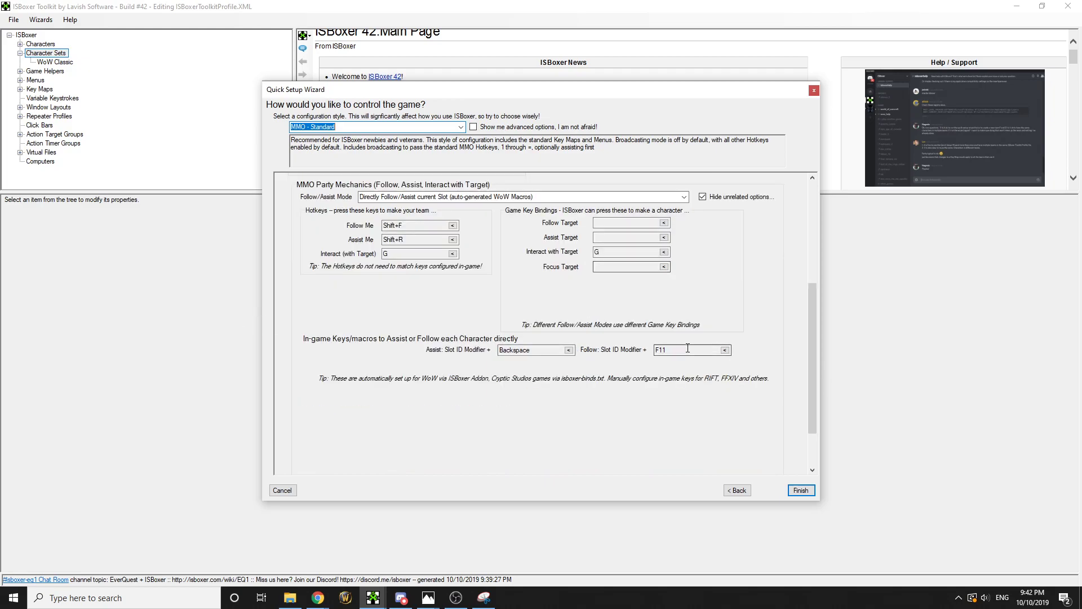
scroll(665, 332, "down", 1)
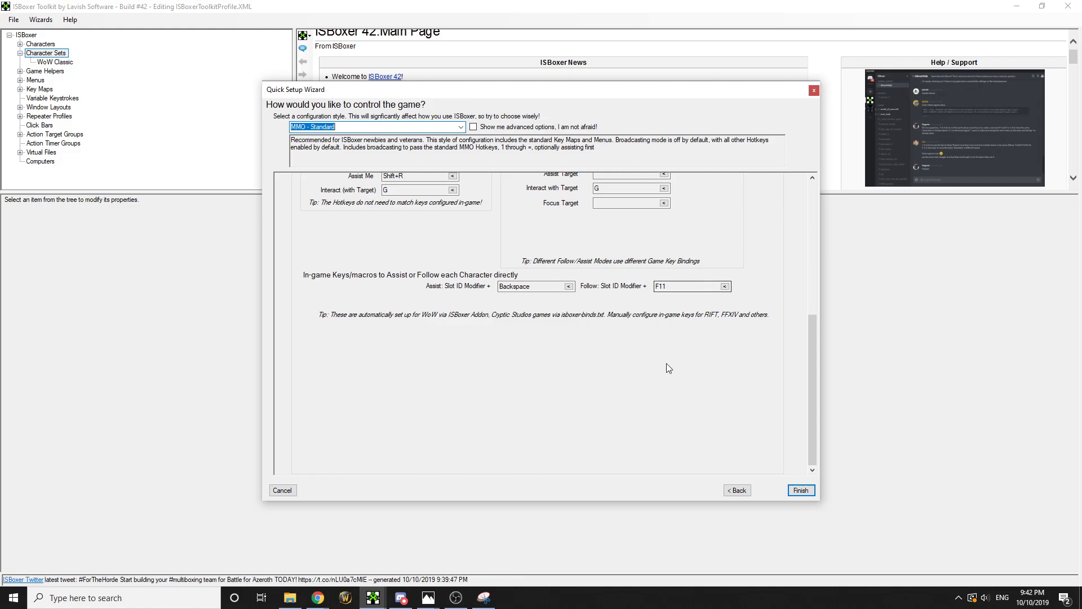
left_click(801, 490)
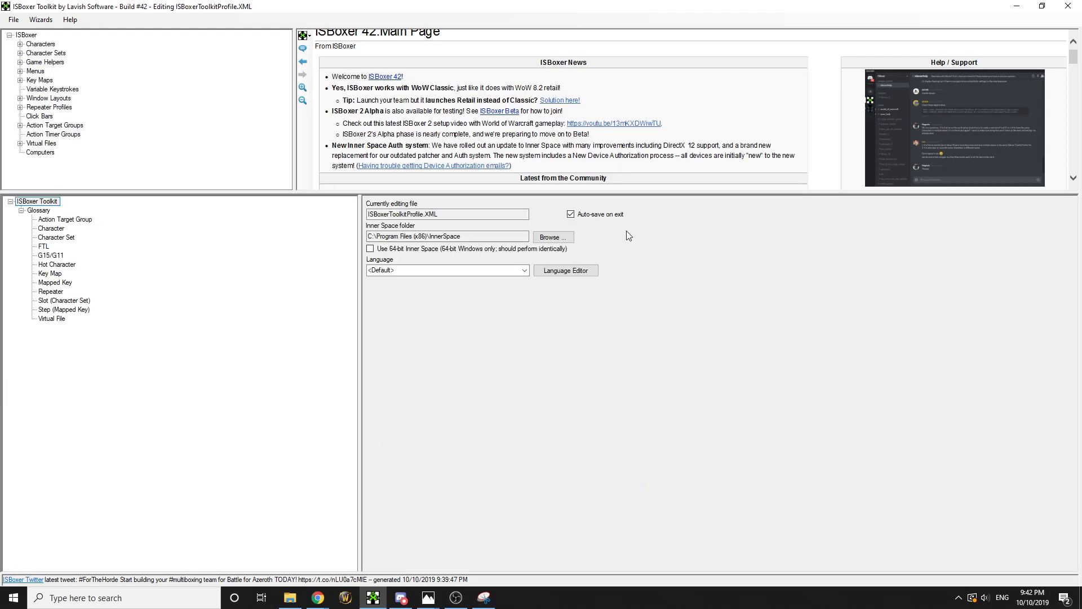
Launch The Misfits character set from the Character Sets list
double_click(52, 53)
left_click(56, 71)
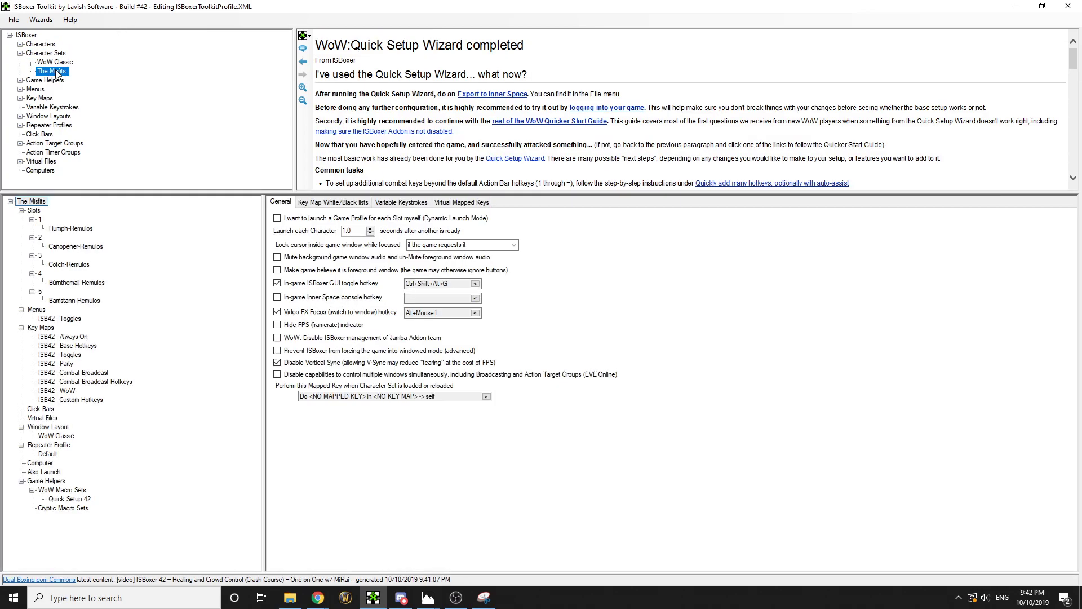
right_click(56, 72)
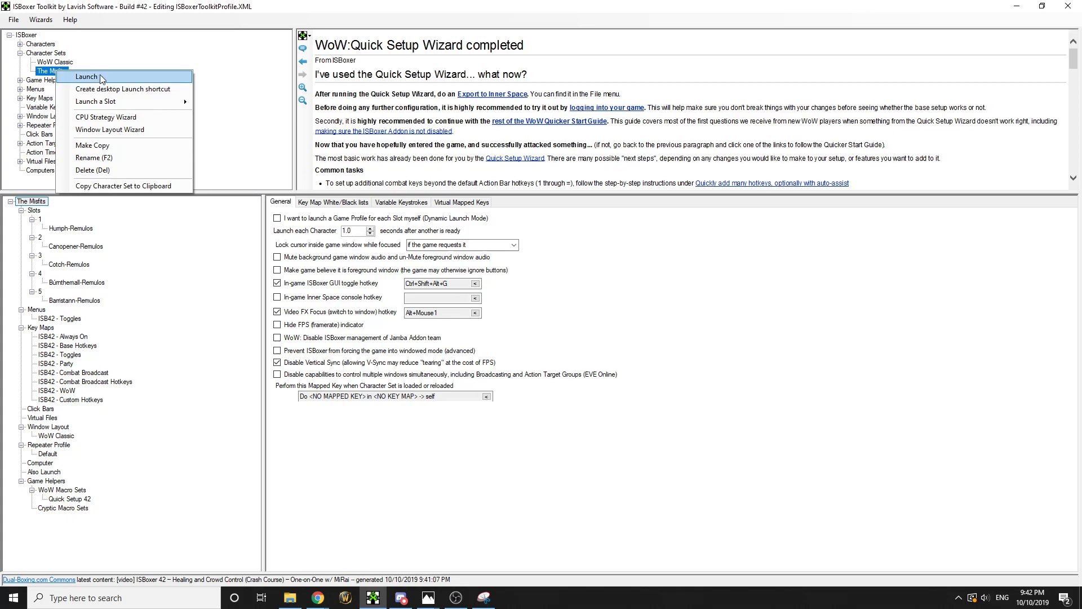
left_click(100, 76)
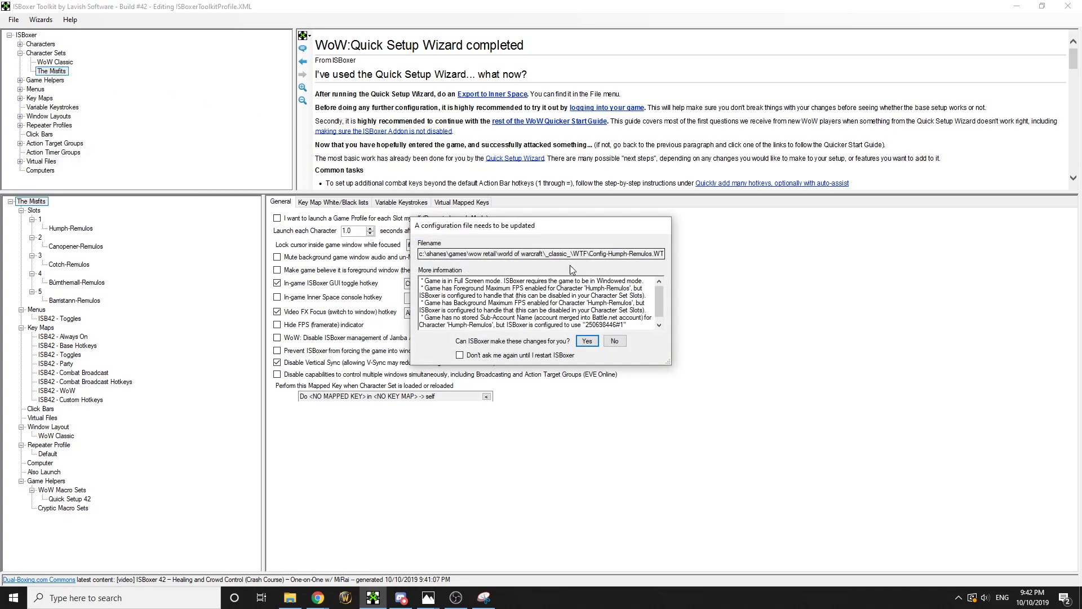
Approve the configuration file update for each of the team's characters
scroll(664, 300, "down", 1)
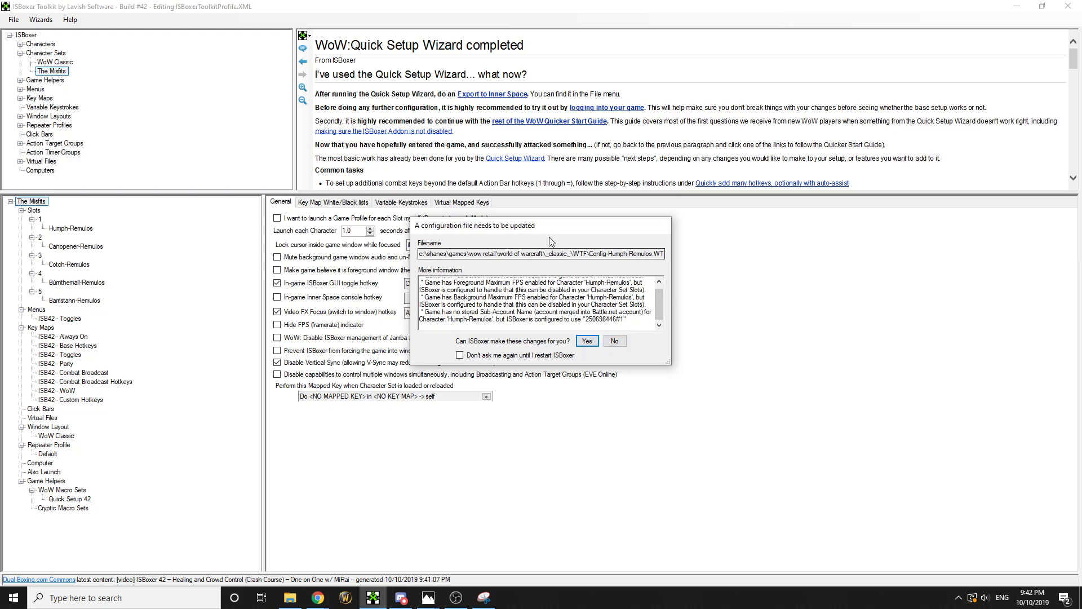
left_click(588, 341)
left_click(588, 341)
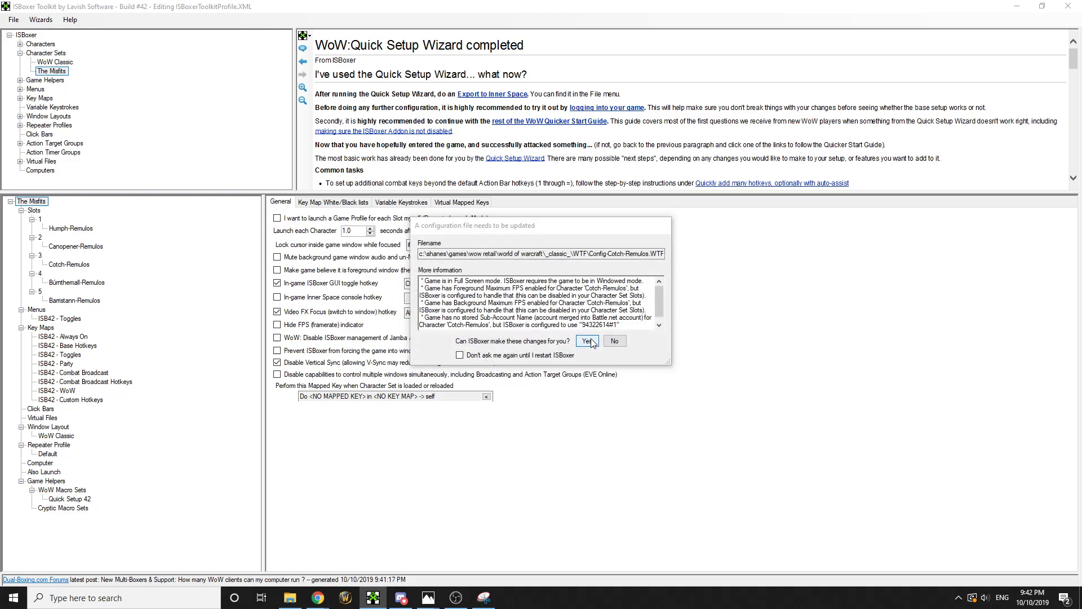
left_click(588, 341)
left_click(588, 341)
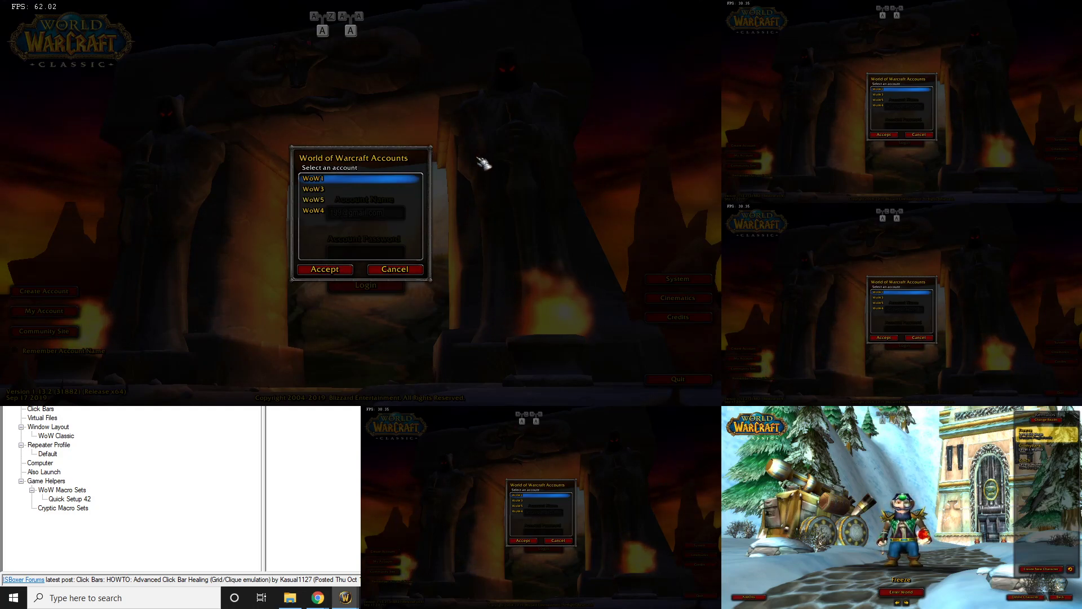
Pick the correct game account in each client's World of Warcraft Accounts dialog to log in
double_click(333, 182)
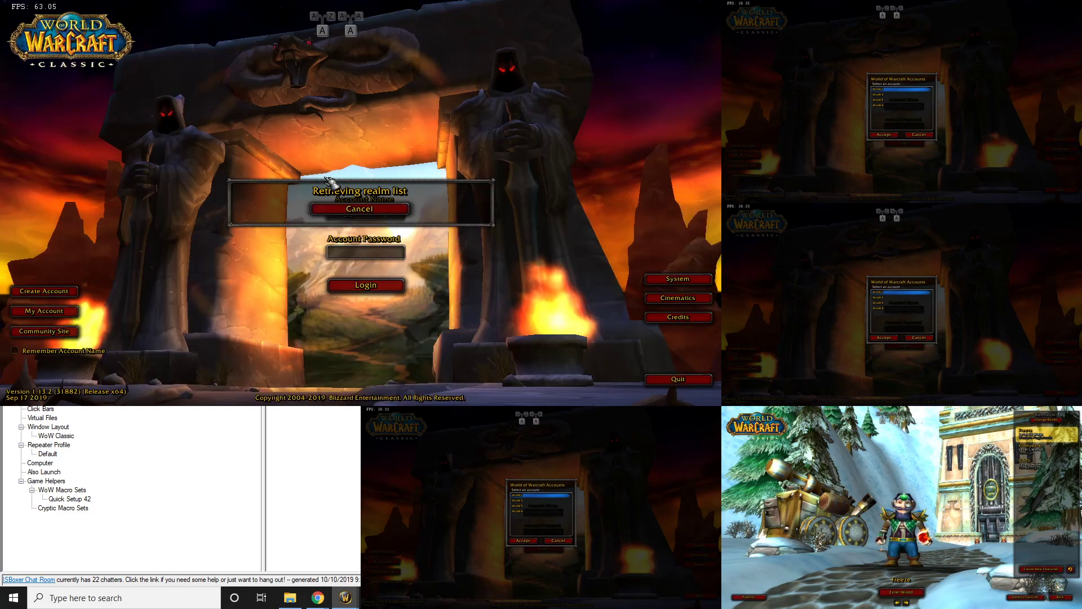
left_click(483, 471)
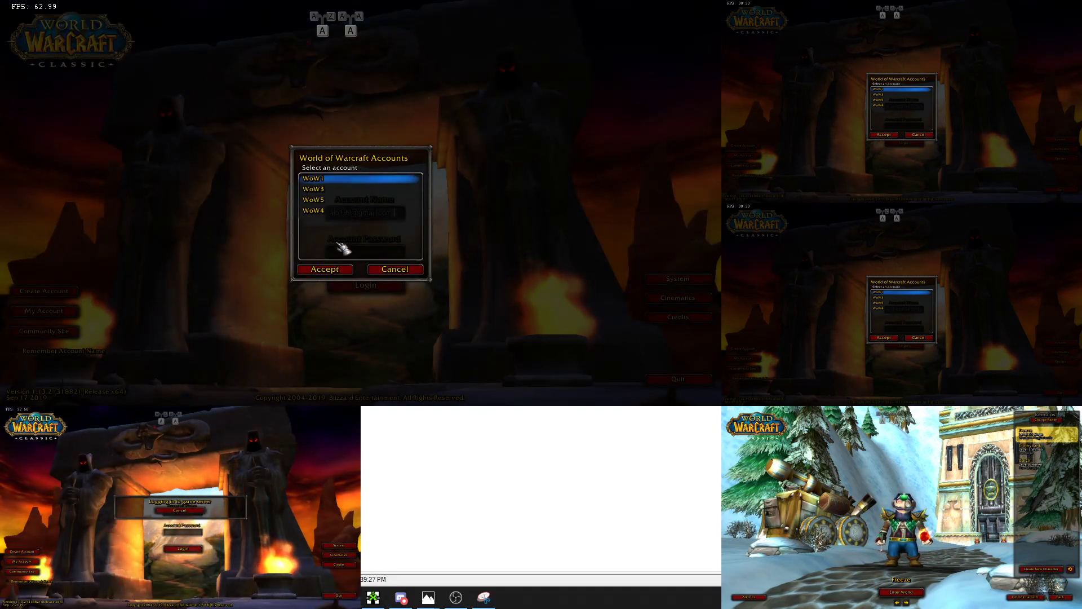
double_click(331, 210)
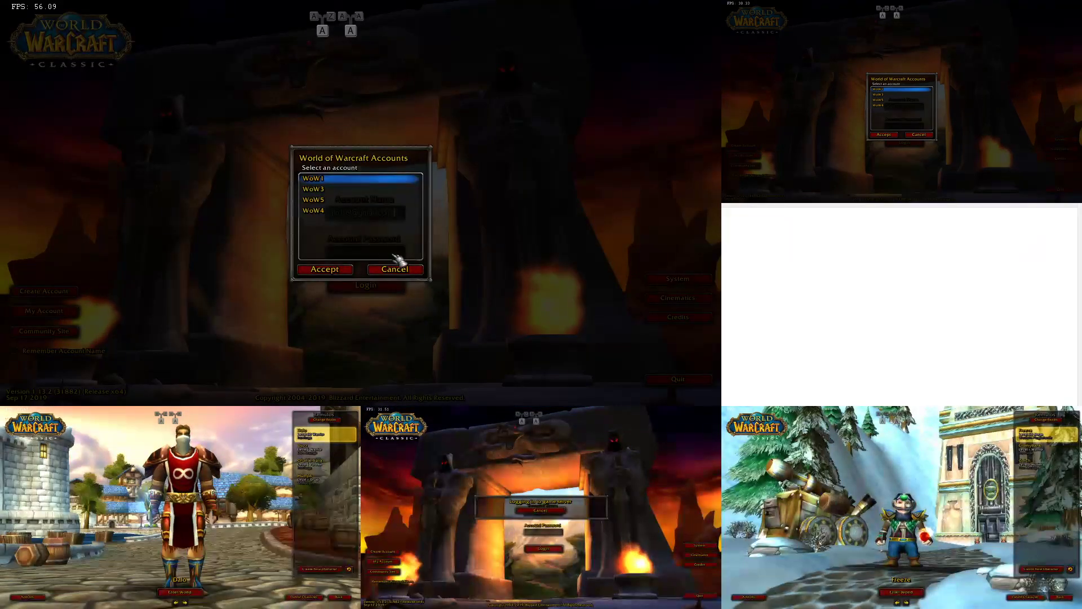
left_click(338, 212)
double_click(339, 212)
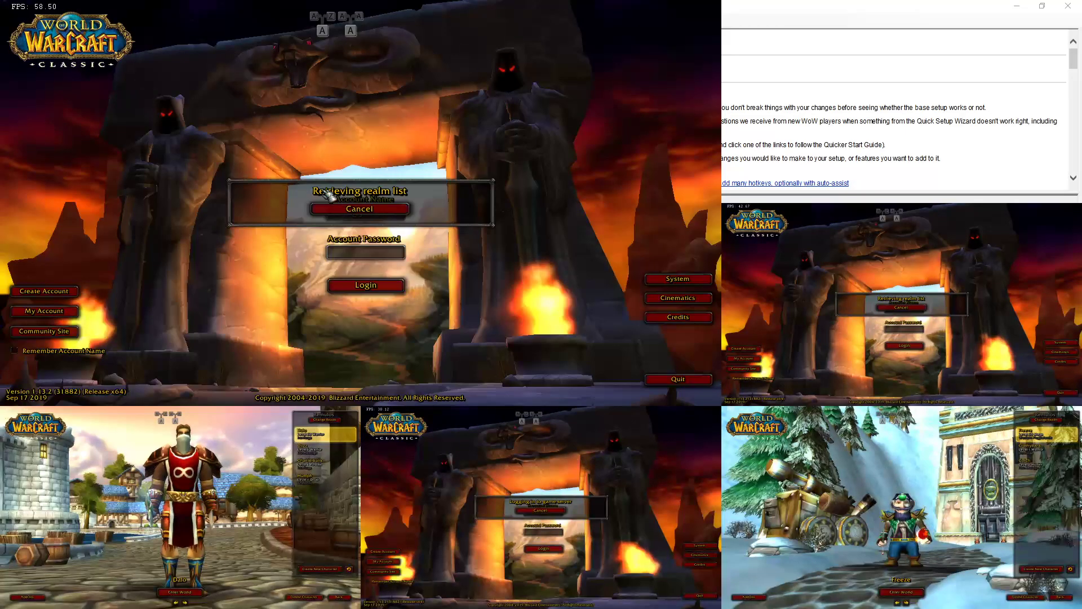
Select Humph, Canopener, the dwarf, Burnthemall and Barristann in their clients, returning to client 1
left_click(240, 454)
left_click(620, 144)
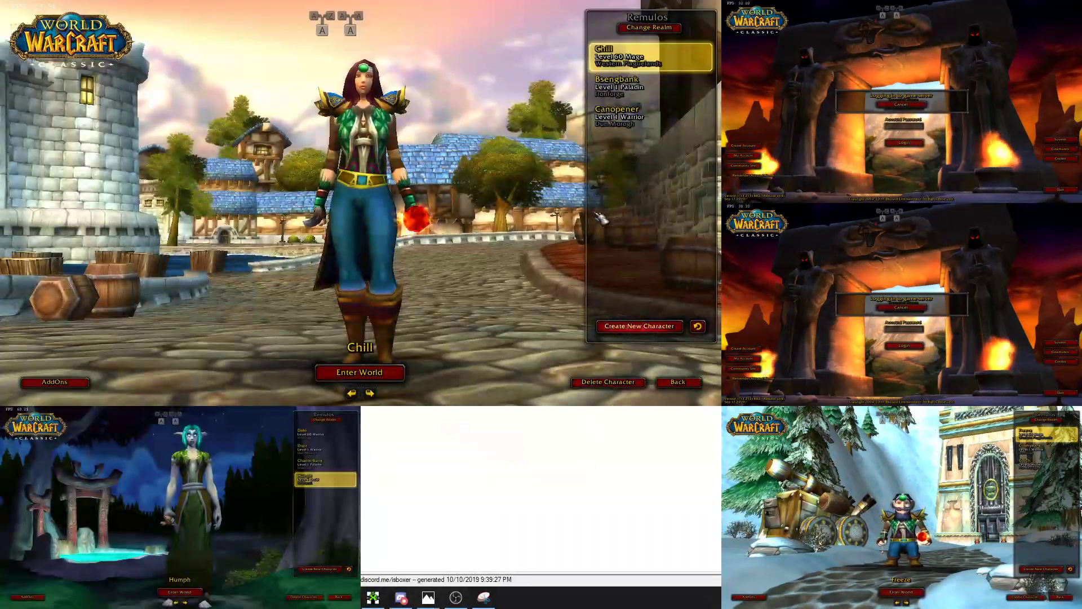
left_click(617, 113)
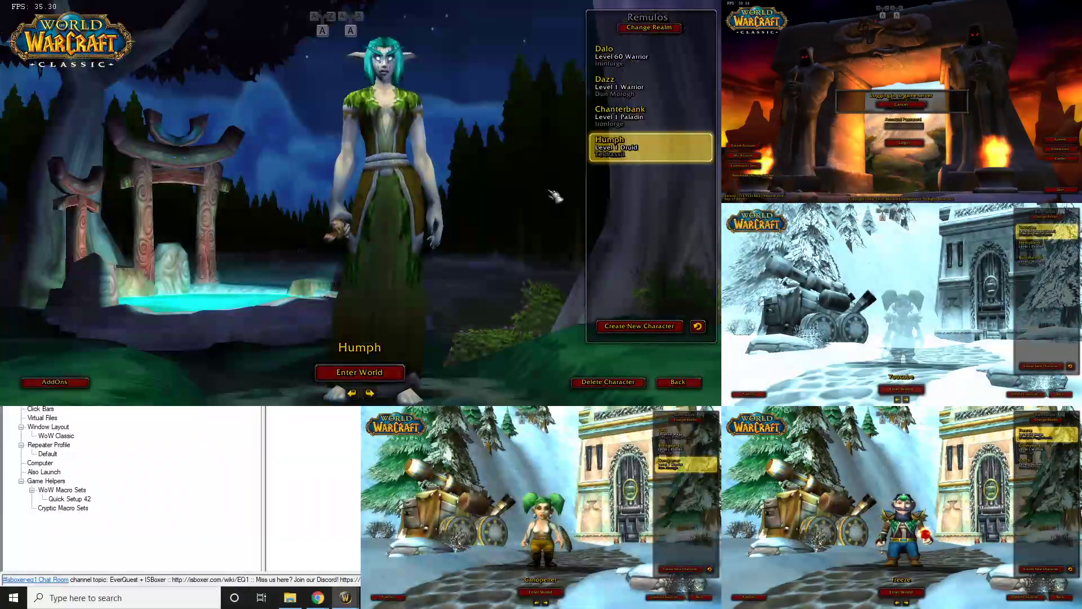
left_click(530, 490)
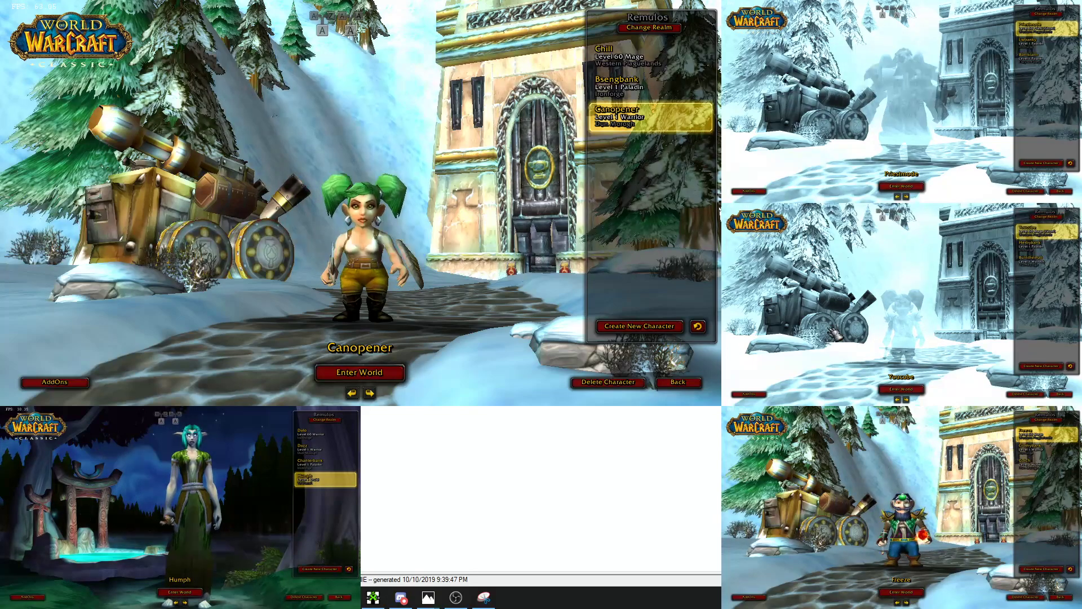
key("ctrl+alt+4")
left_click(620, 117)
key("ctrl+alt+3")
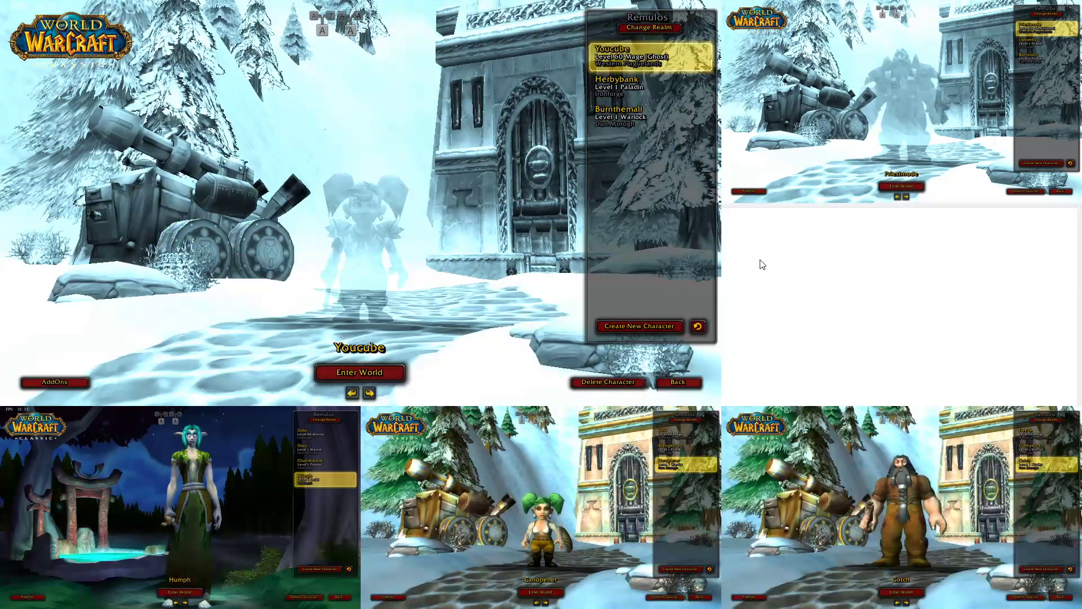
left_click(625, 119)
key("ctrl+alt+2")
left_click(620, 117)
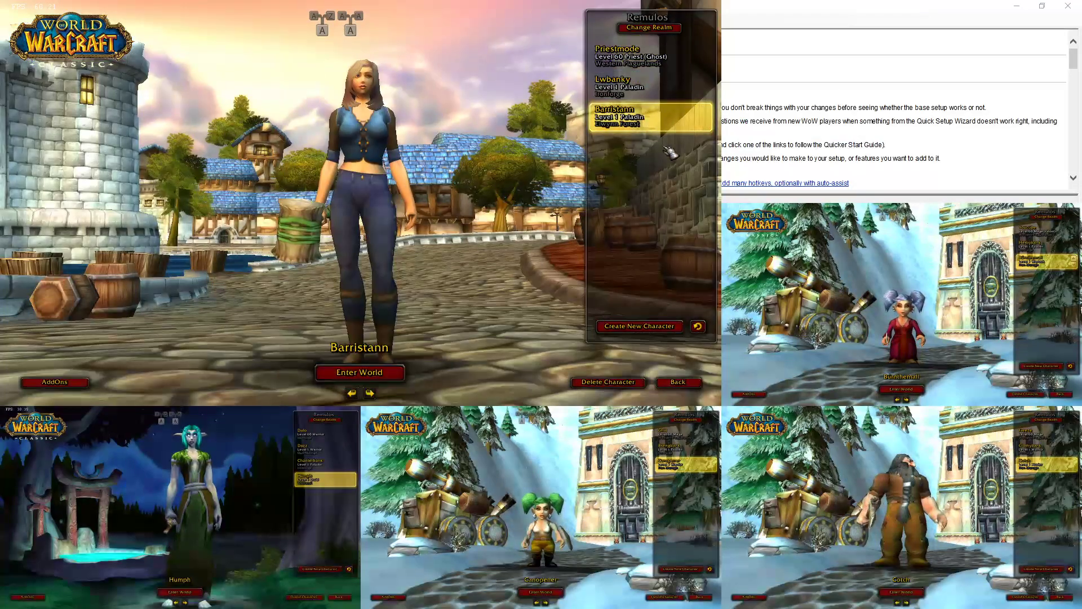
key("ctrl+alt+1")
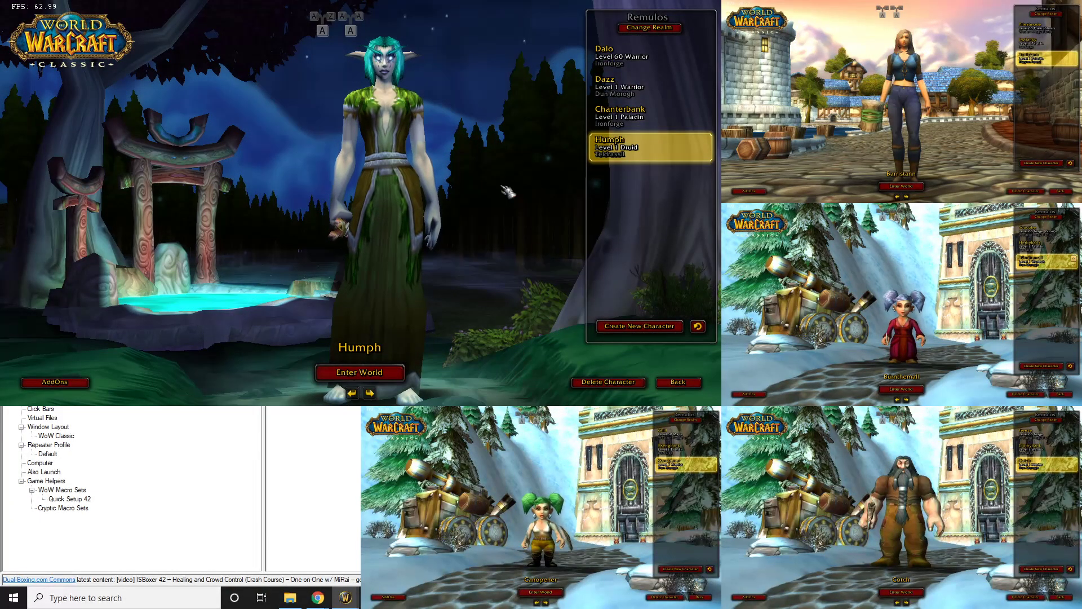
Enter the world with all five, turn broadcasting off, move the damage meter lower right, and target the NPC
key("Return")
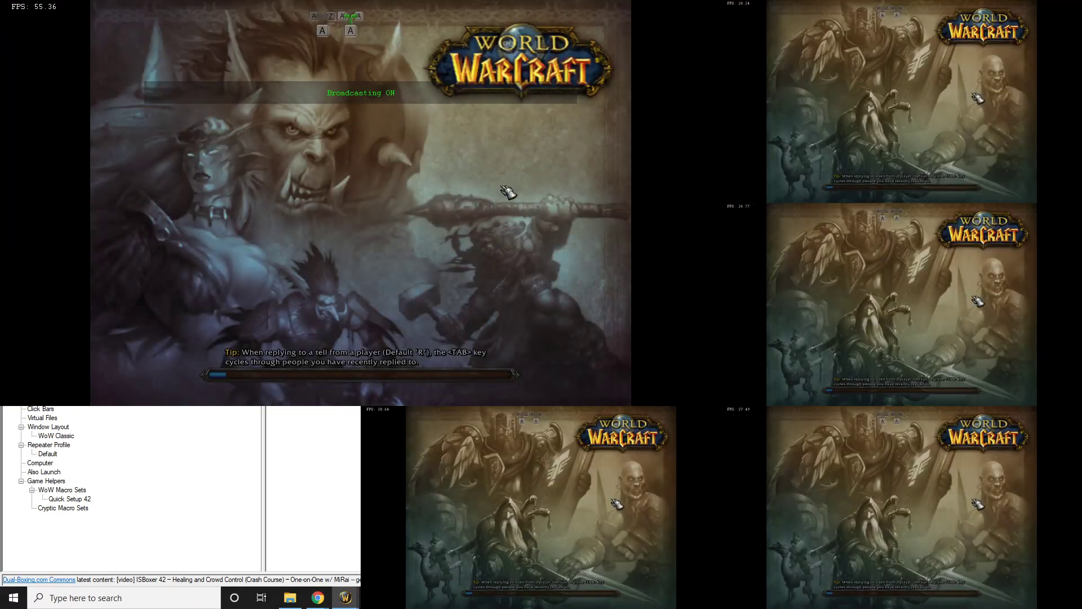
key("Scroll_Lock")
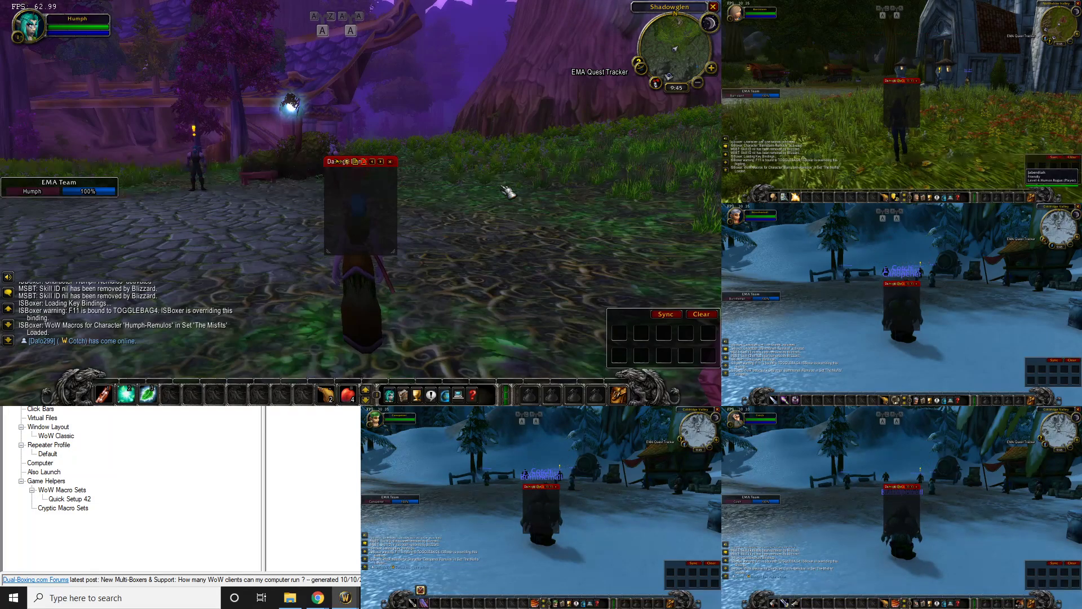
mouse_move(334, 162)
left_mouse_down()
mouse_move(531, 176)
mouse_move(561, 192)
mouse_move(541, 245)
mouse_move(342, 169)
mouse_move(332, 139)
mouse_move(333, 165)
mouse_move(527, 273)
mouse_move(334, 158)
left_mouse_up()
key("Scroll_Lock")
key("Scroll_Lock")
key("Scroll_Lock")
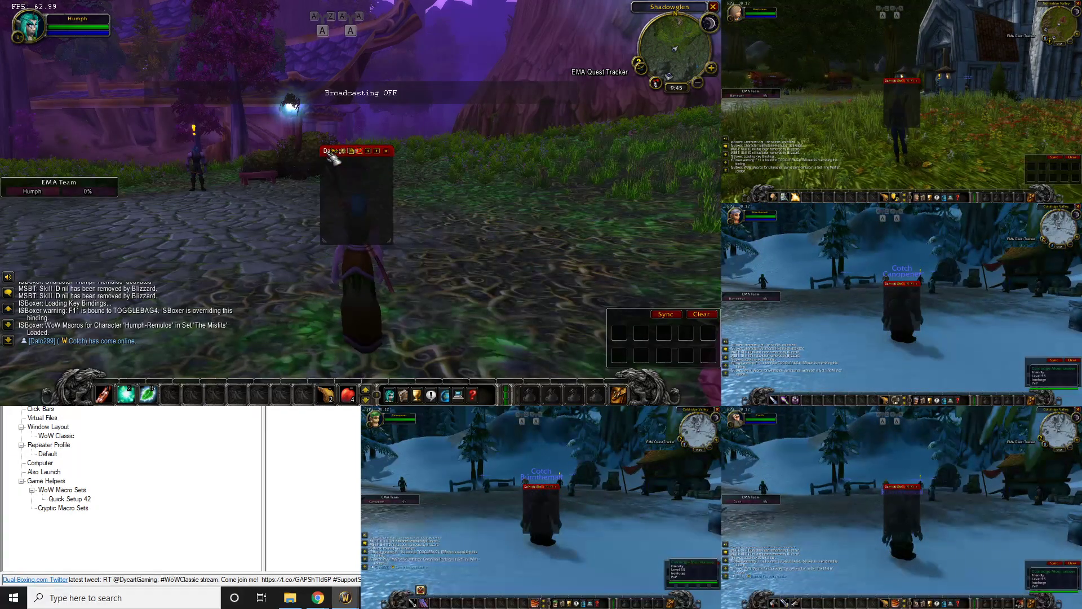
key("Scroll_Lock")
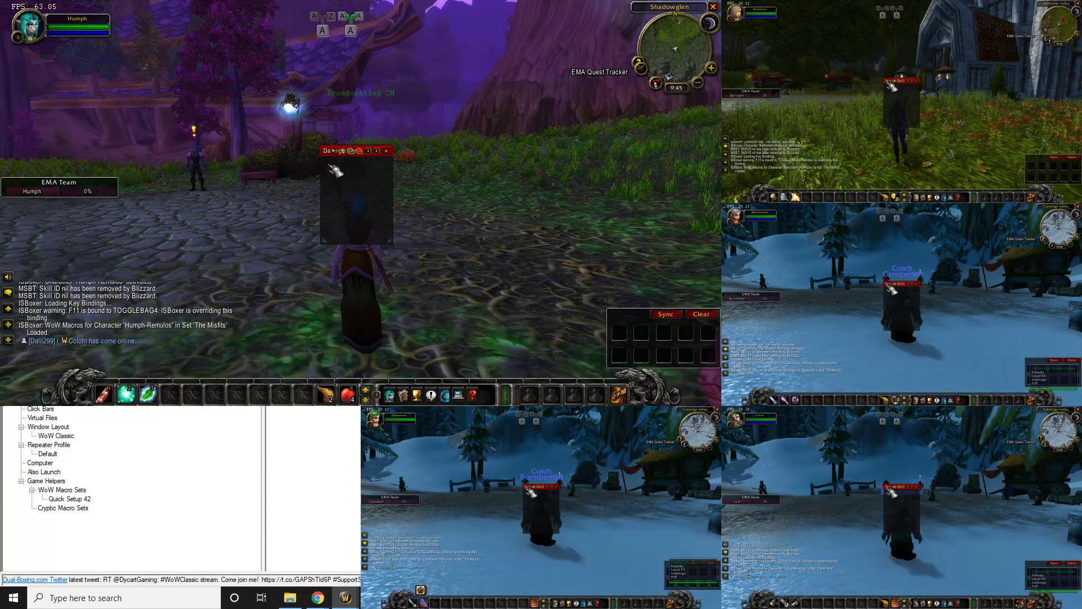
left_click_drag(333, 158, 541, 283)
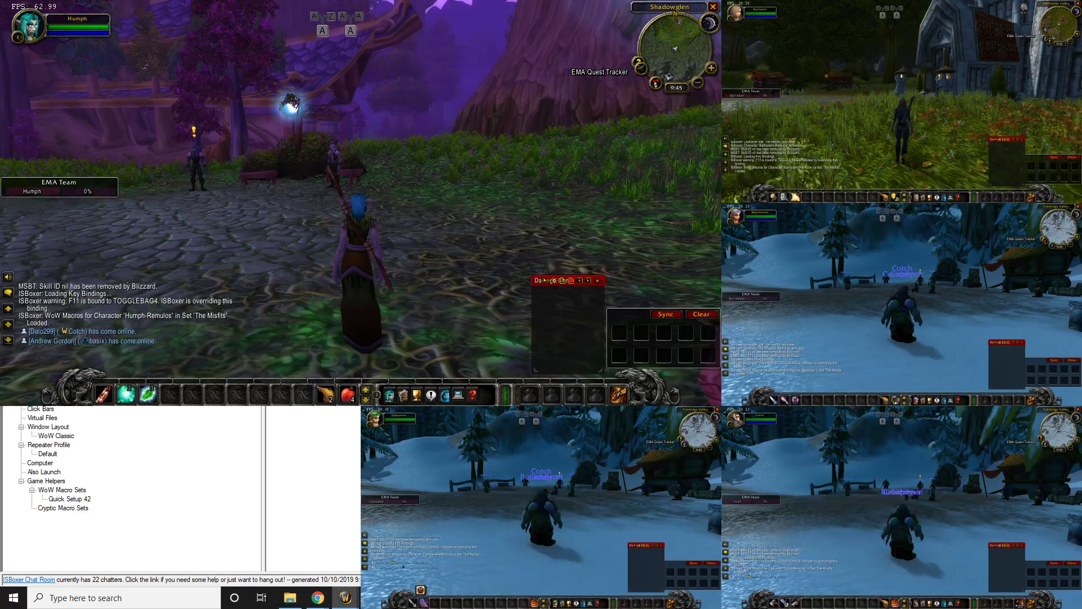
key("1")
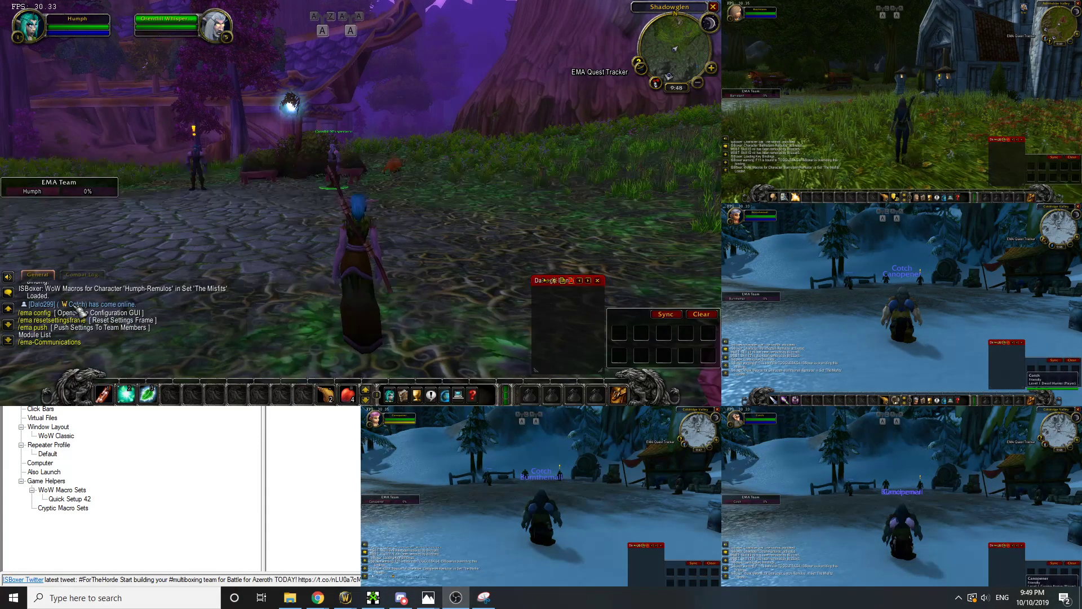
Enter /ema config in chat to bring up EMA's configuration window on its News page
scroll(9, 354, "down", 10)
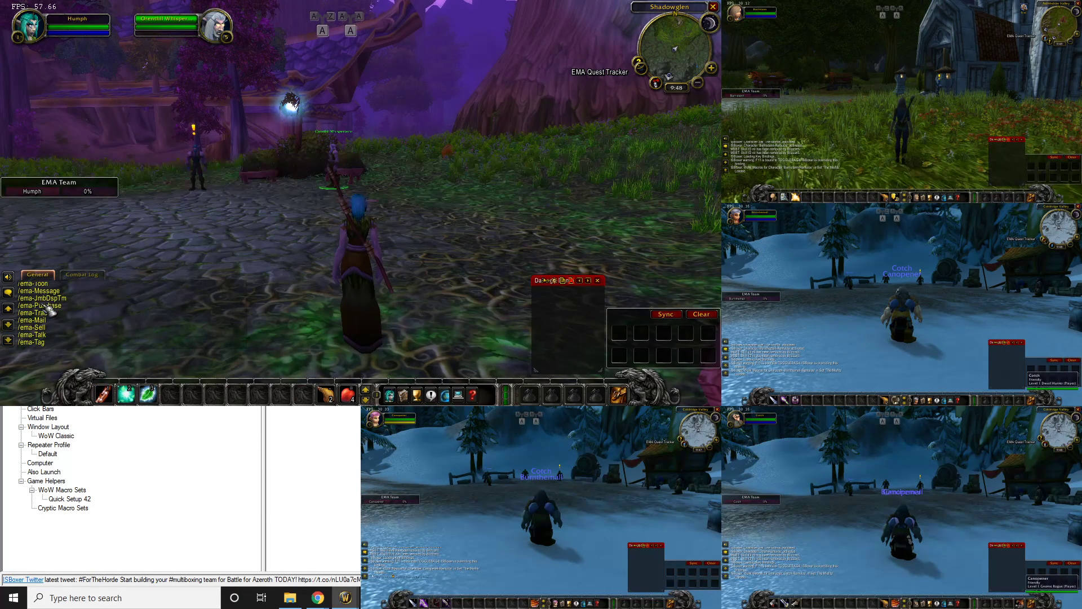
key("Return")
type("e/")
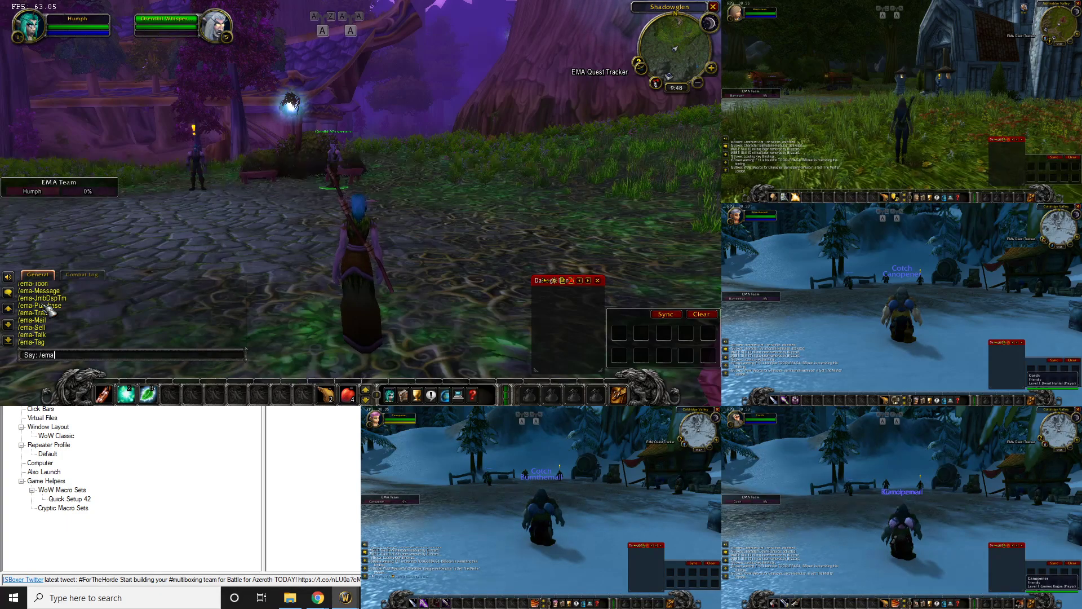
key("Return")
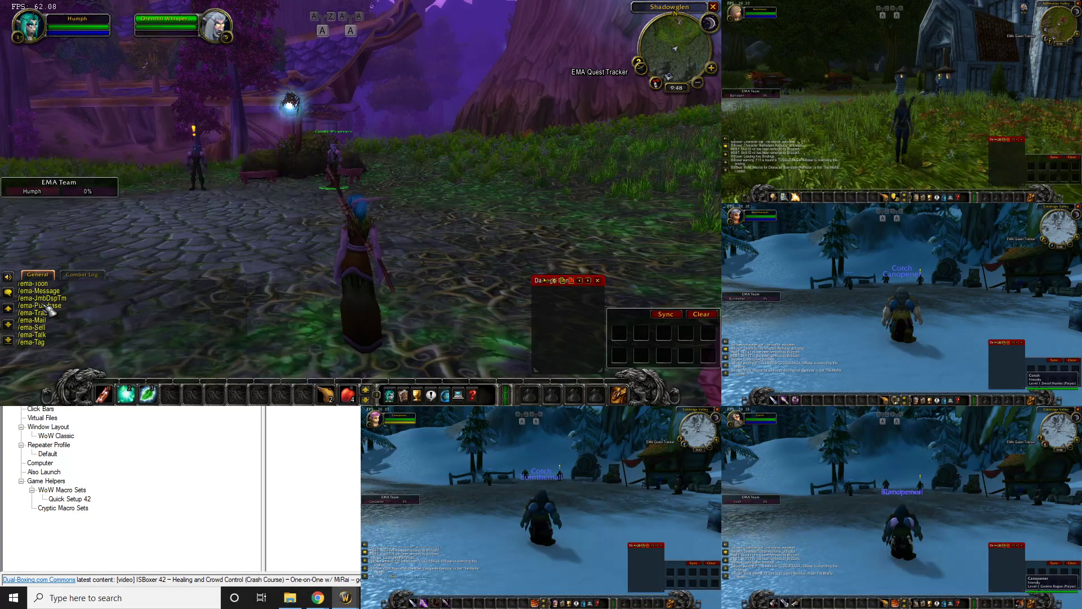
type("/ema")
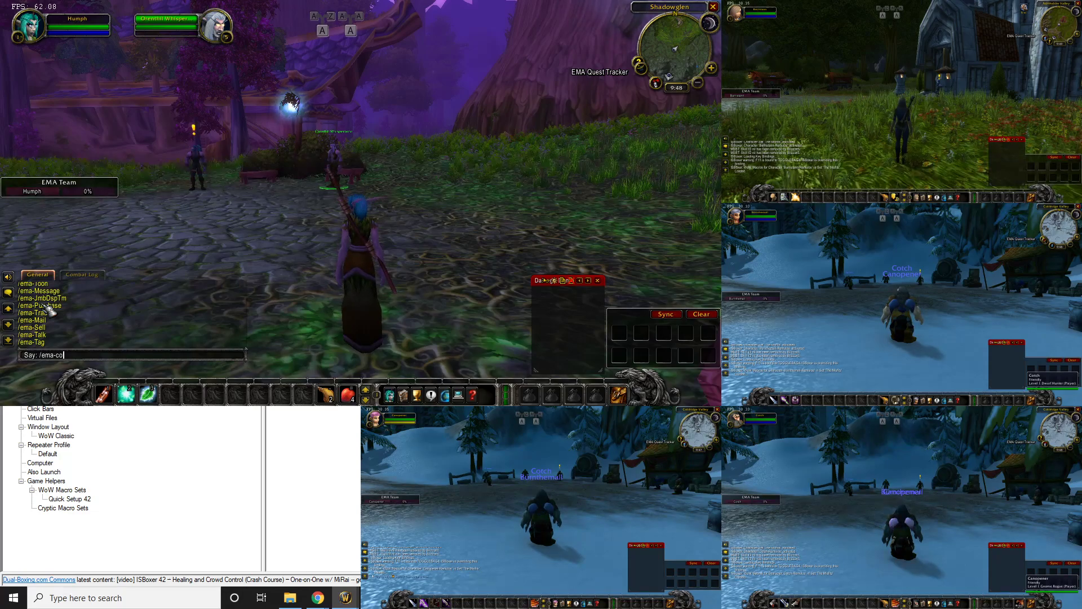
type("-co")
key("Return")
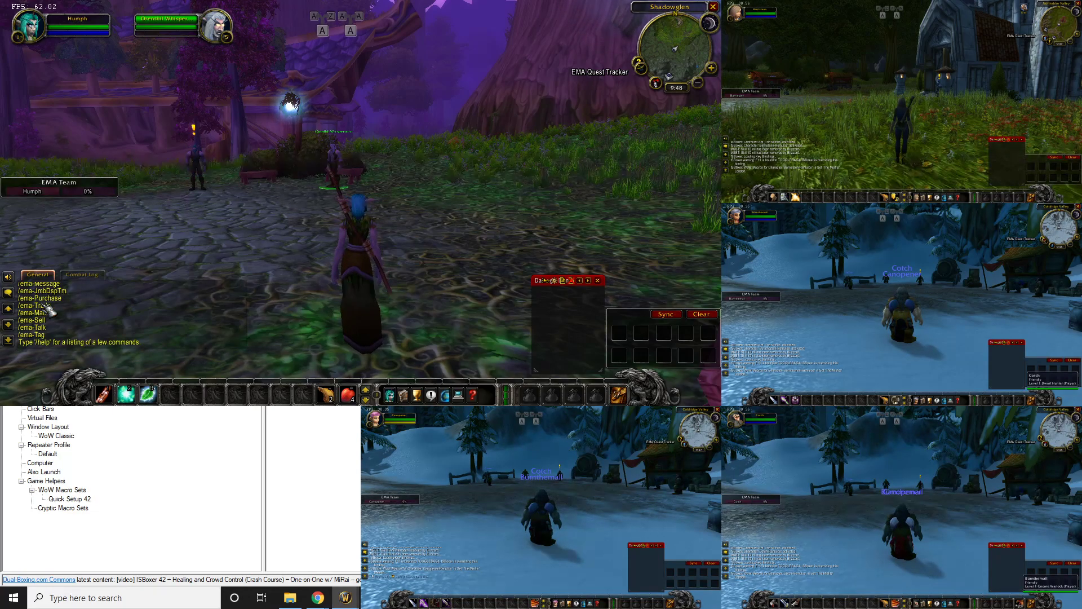
scroll(48, 310, "up", 10)
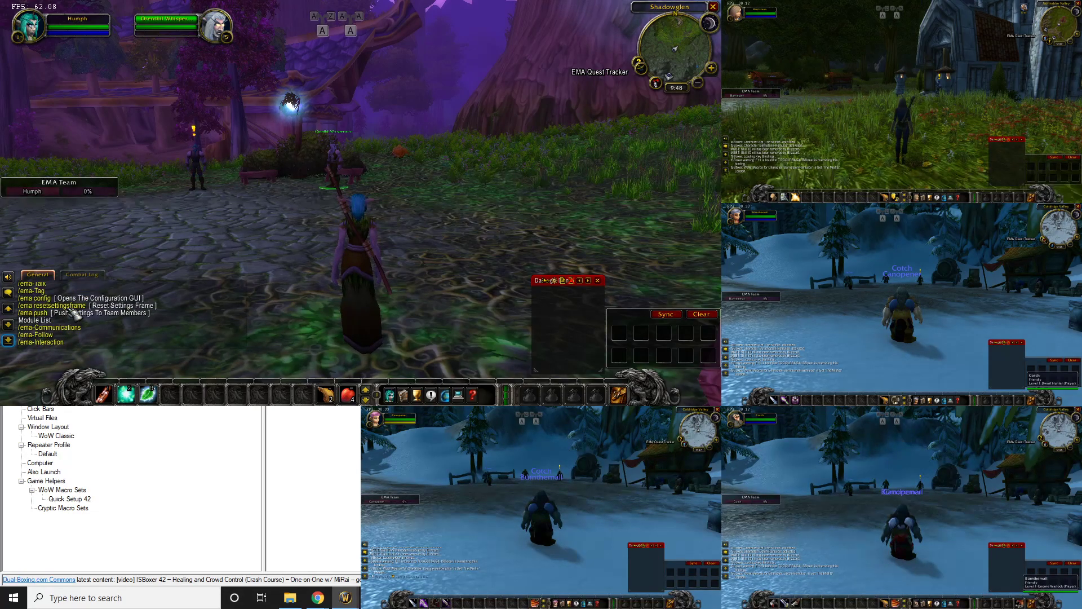
scroll(74, 314, "down", 10)
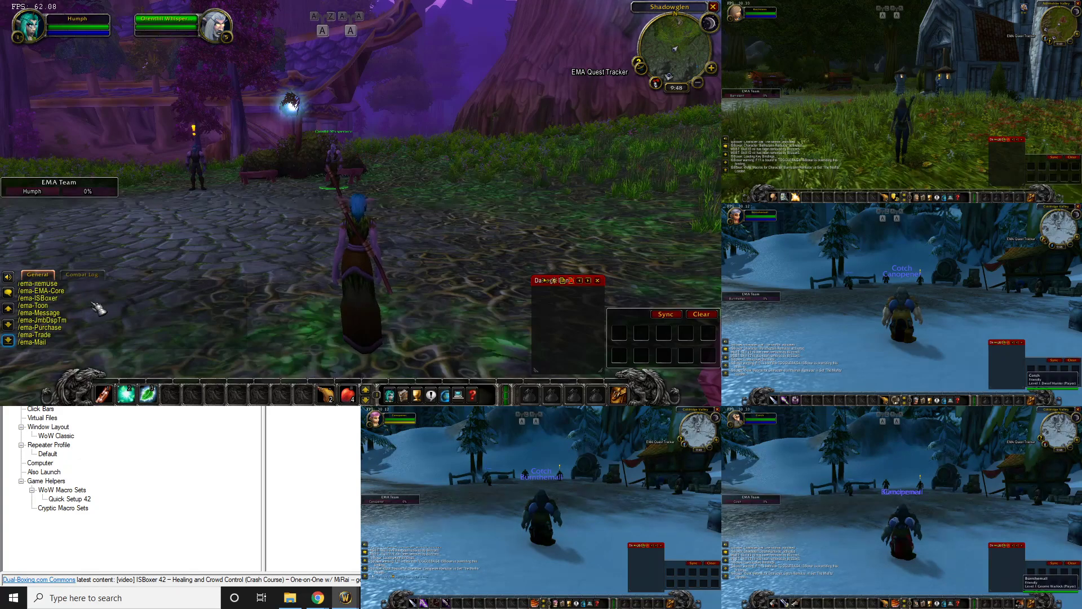
type("/em")
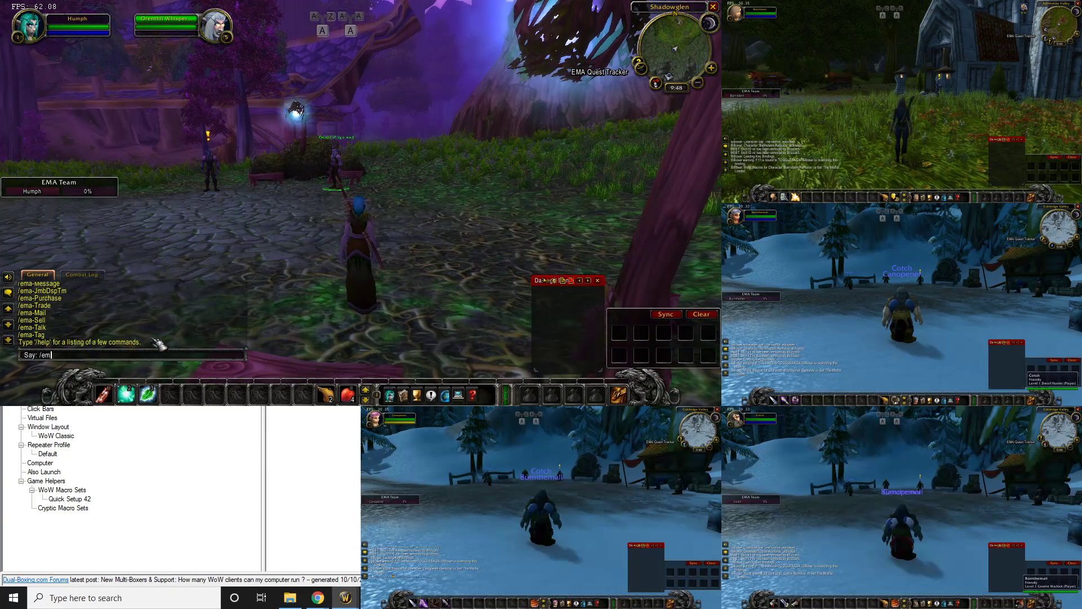
type("a config")
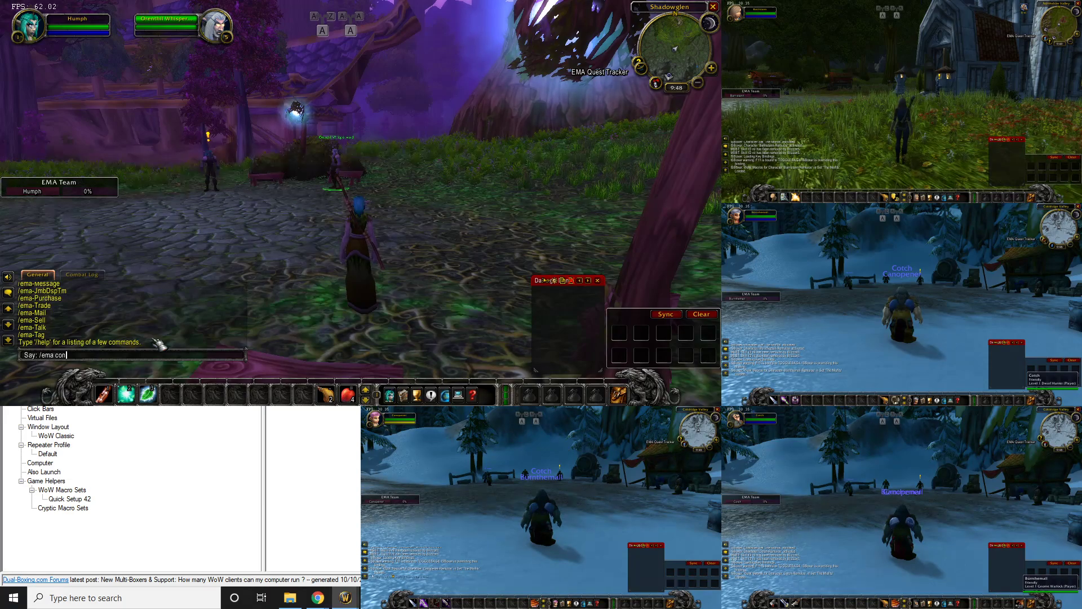
key("Return")
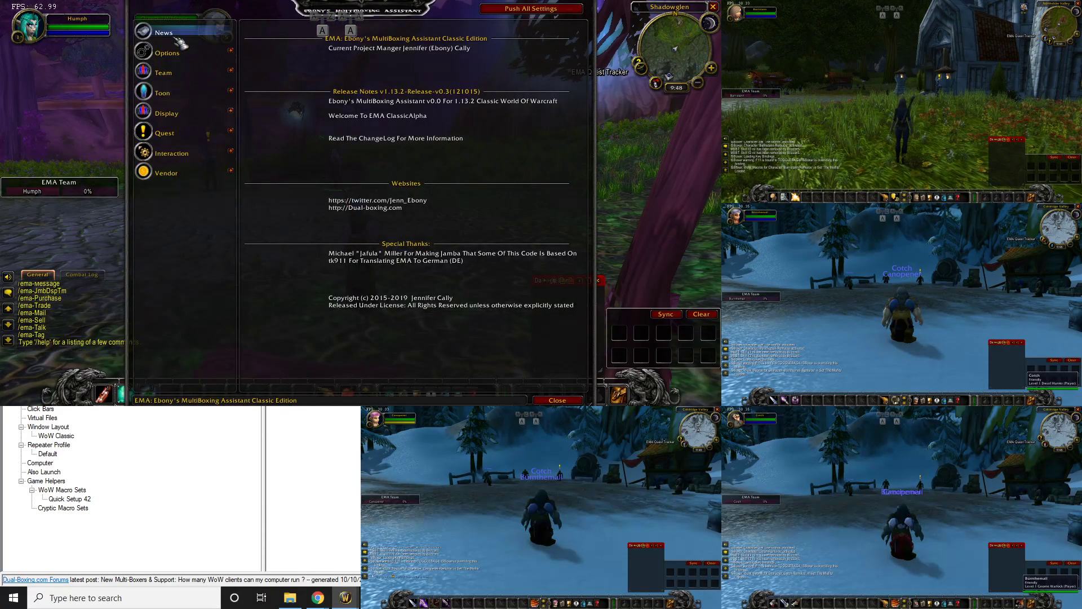
On EMA's Team page, import the ISBoxer team members, then remove the second member
left_click(178, 72)
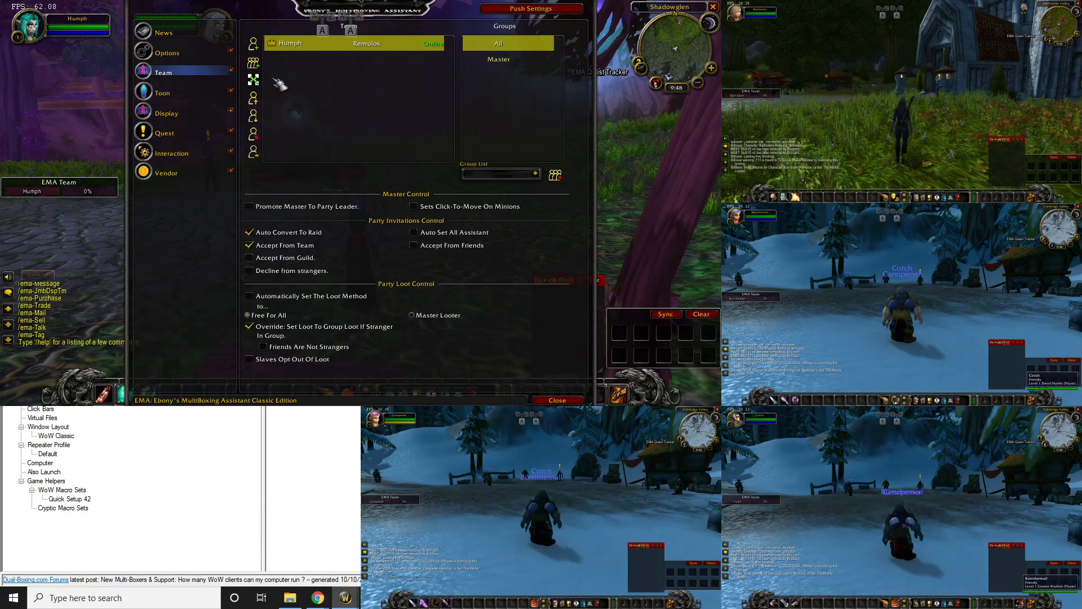
left_click(253, 80)
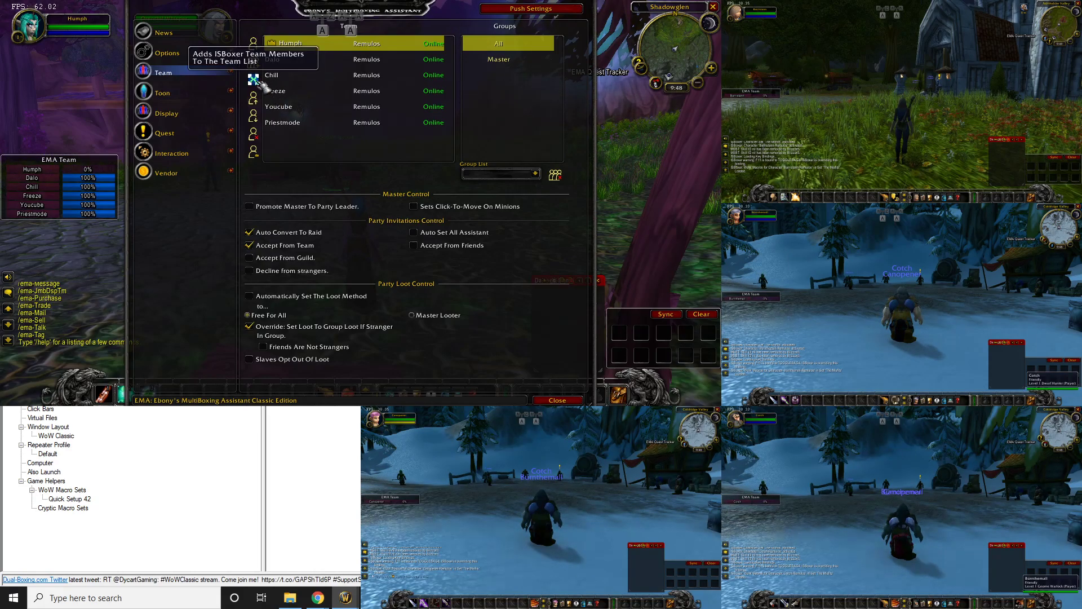
left_click(309, 64)
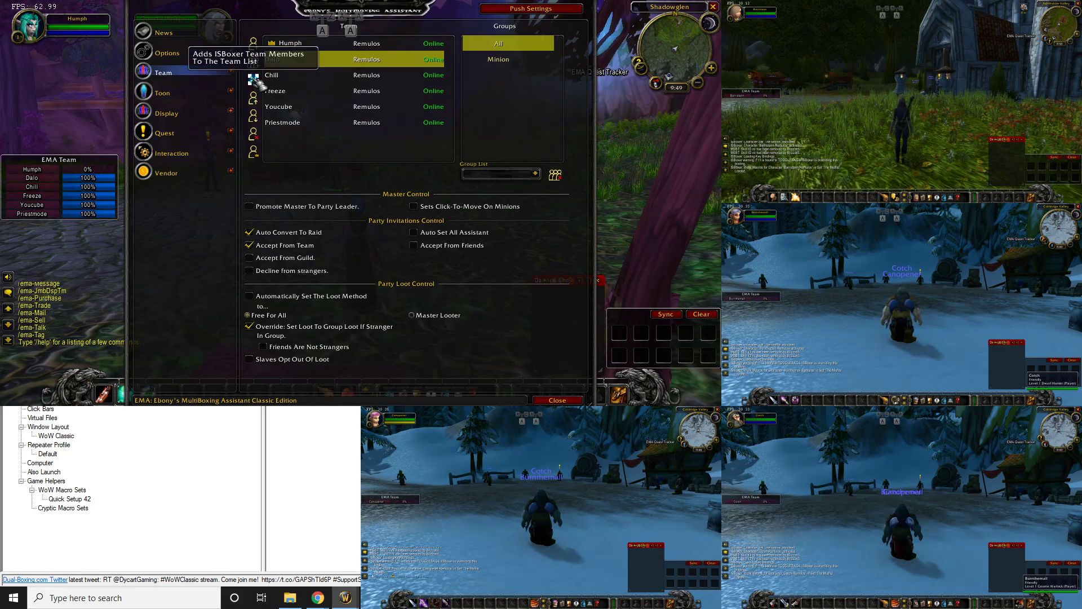
left_click(257, 137)
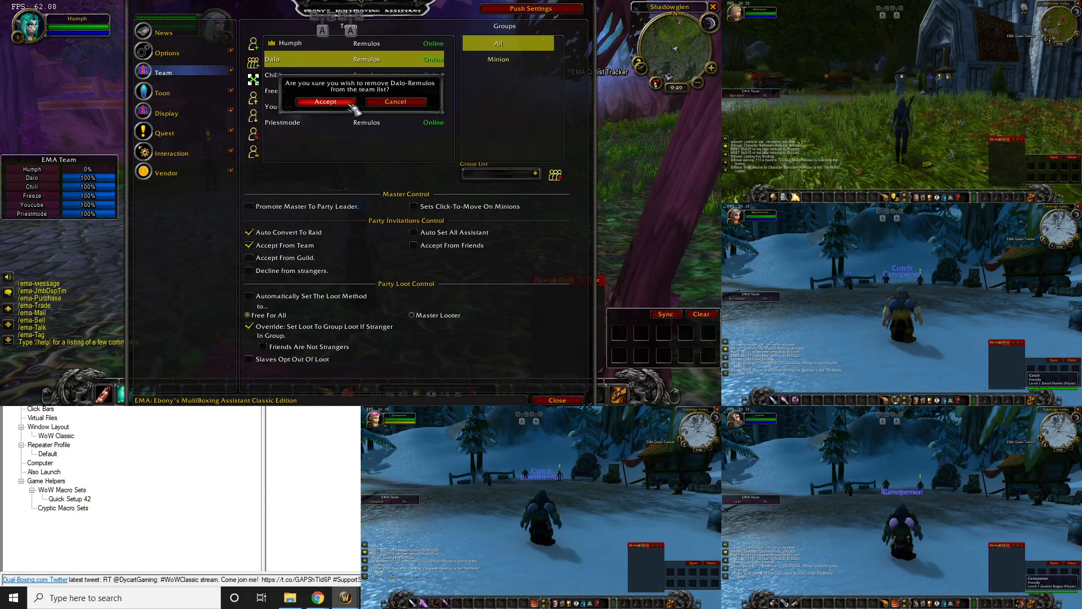
left_click(349, 104)
Remove two more members from the EMA team, keeping the master character Humph
left_click(284, 59)
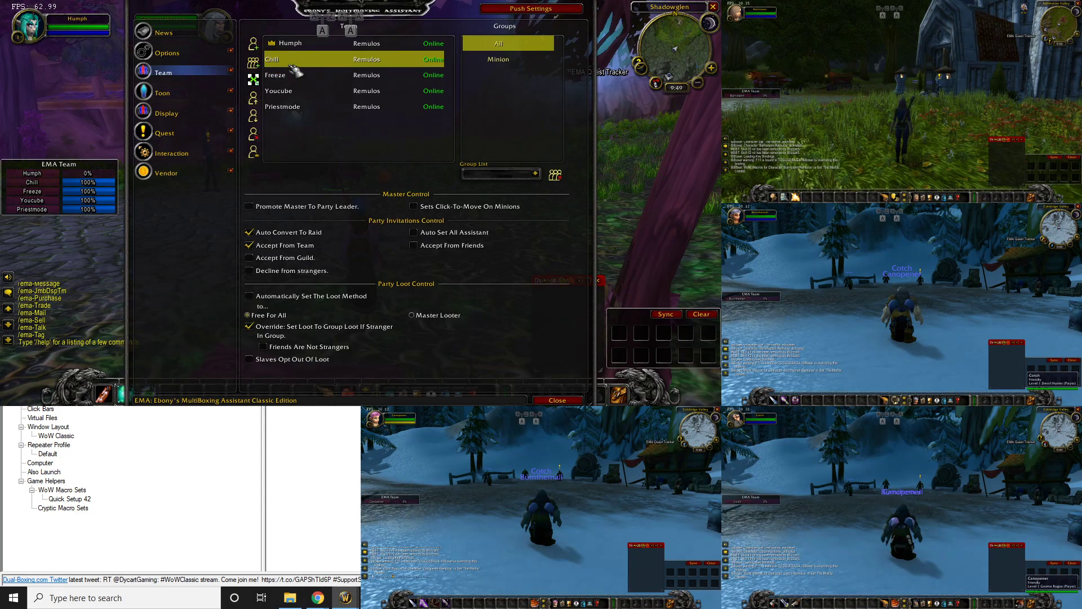
left_click(254, 135)
left_click(349, 104)
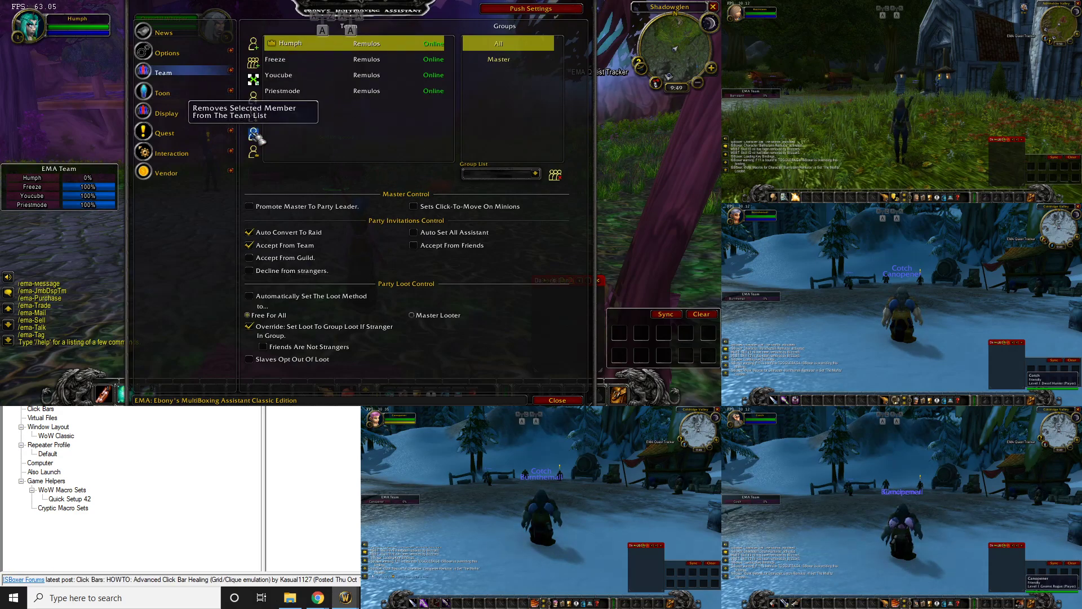
left_click(254, 135)
left_click(325, 102)
left_click(253, 136)
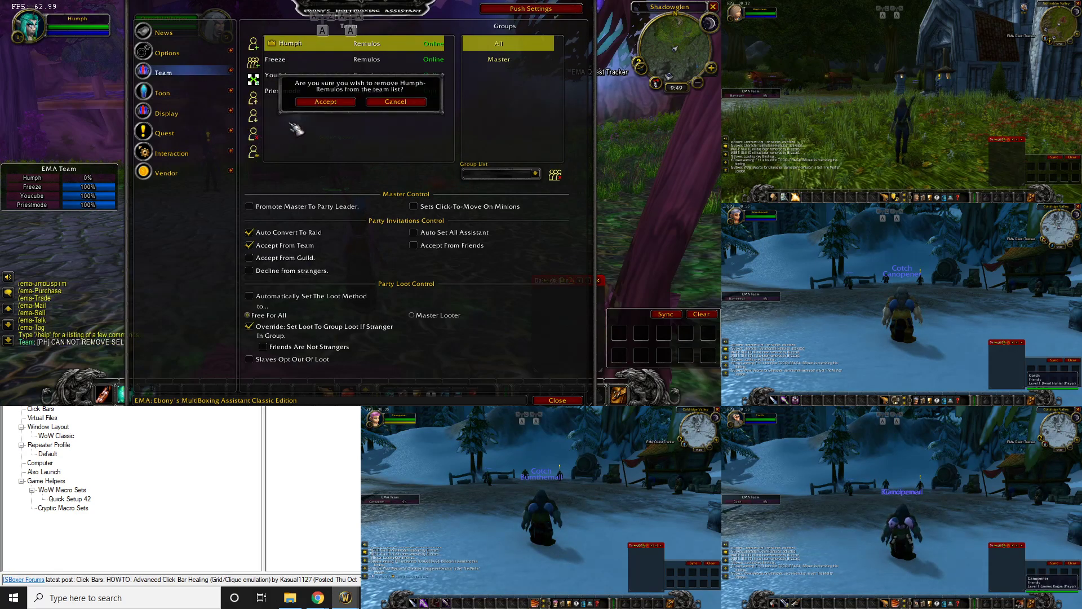
left_click(392, 103)
Remove the remaining extra members so only Humph is left in the EMA team
left_click(310, 74)
left_click(284, 59)
left_click(254, 135)
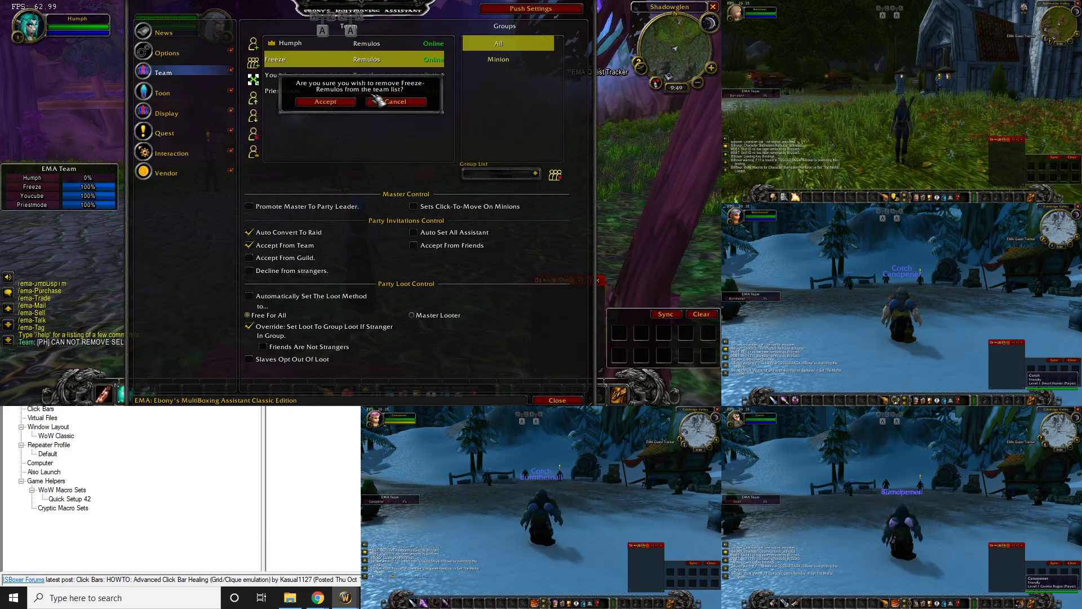
left_click(326, 102)
left_click(285, 59)
left_click(254, 136)
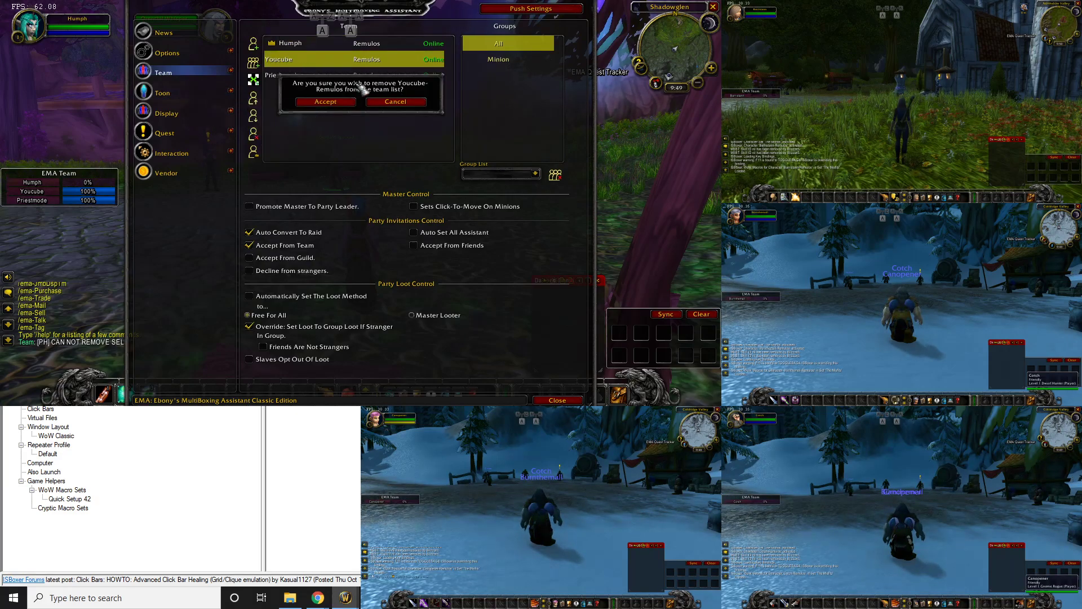
left_click(338, 102)
left_click(288, 59)
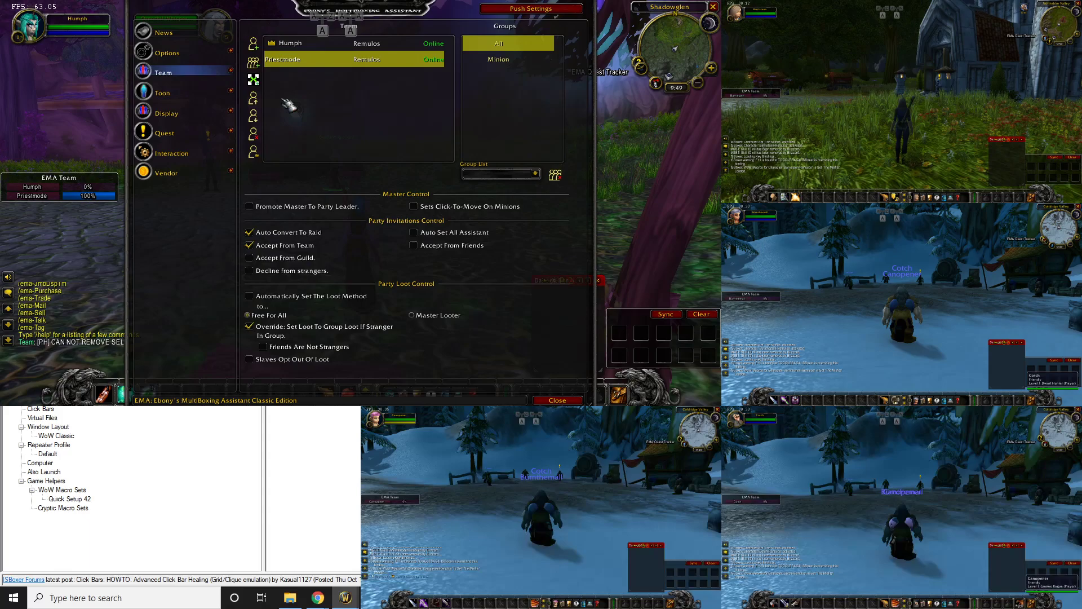
left_click(254, 135)
left_click(332, 104)
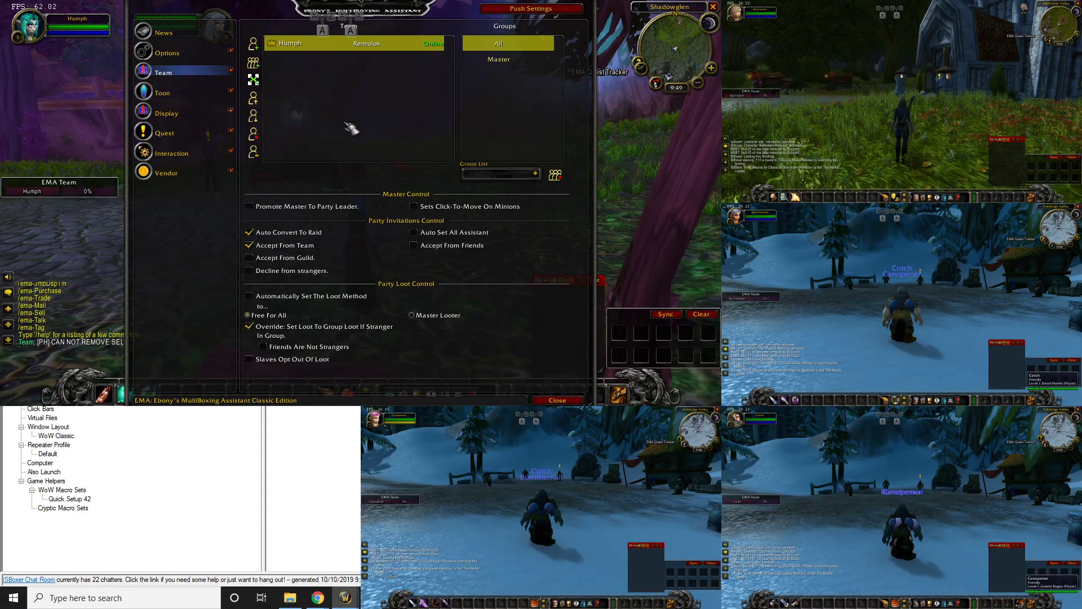
Look over EMA's Options, Team Group List and Display pages, then close the configuration window
left_click(183, 53)
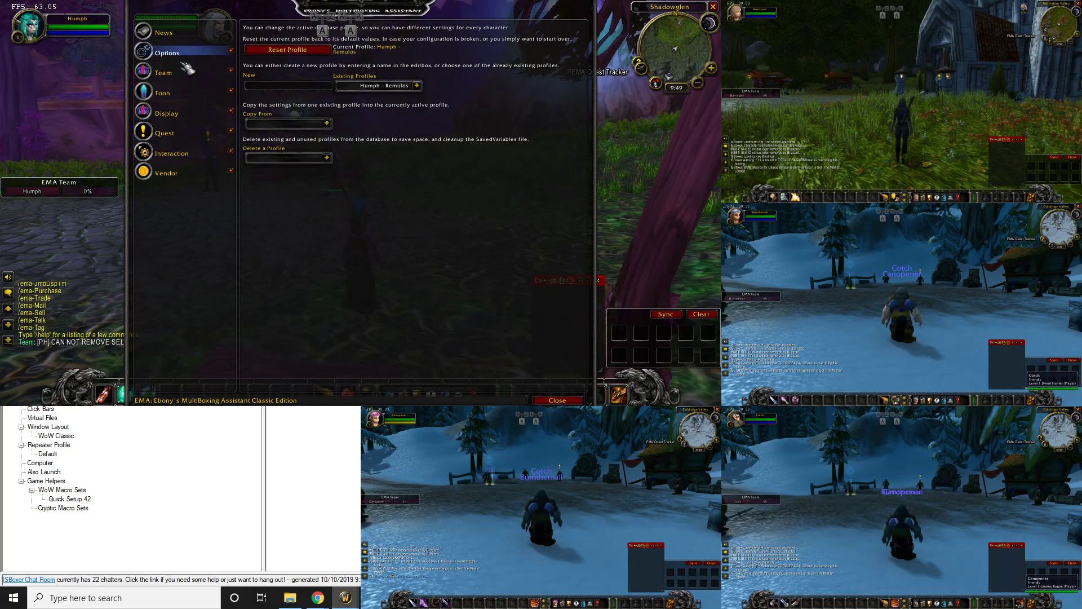
left_click(191, 73)
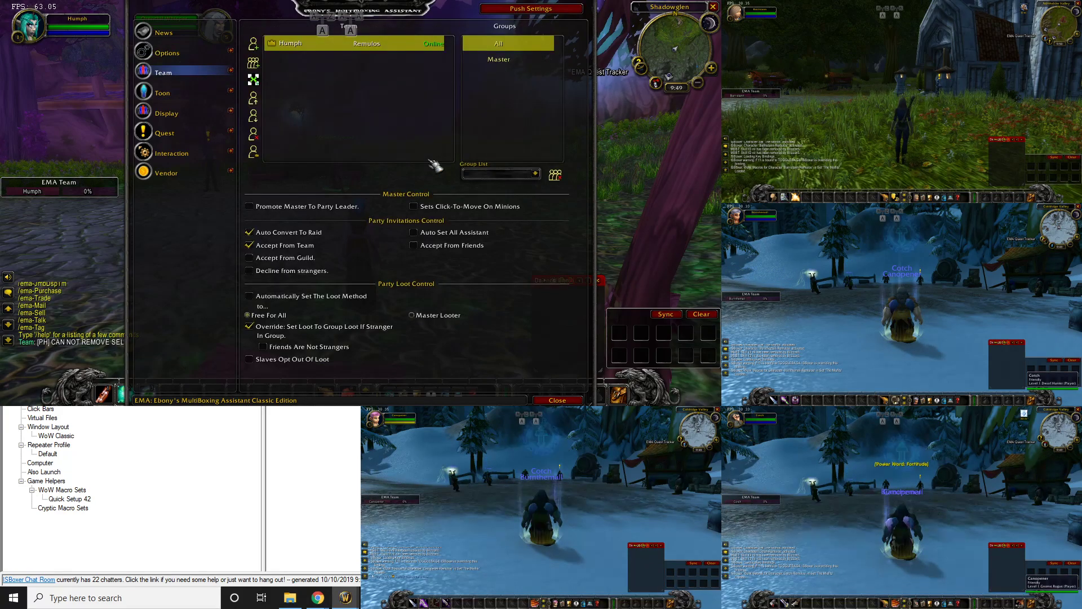
left_click(535, 173)
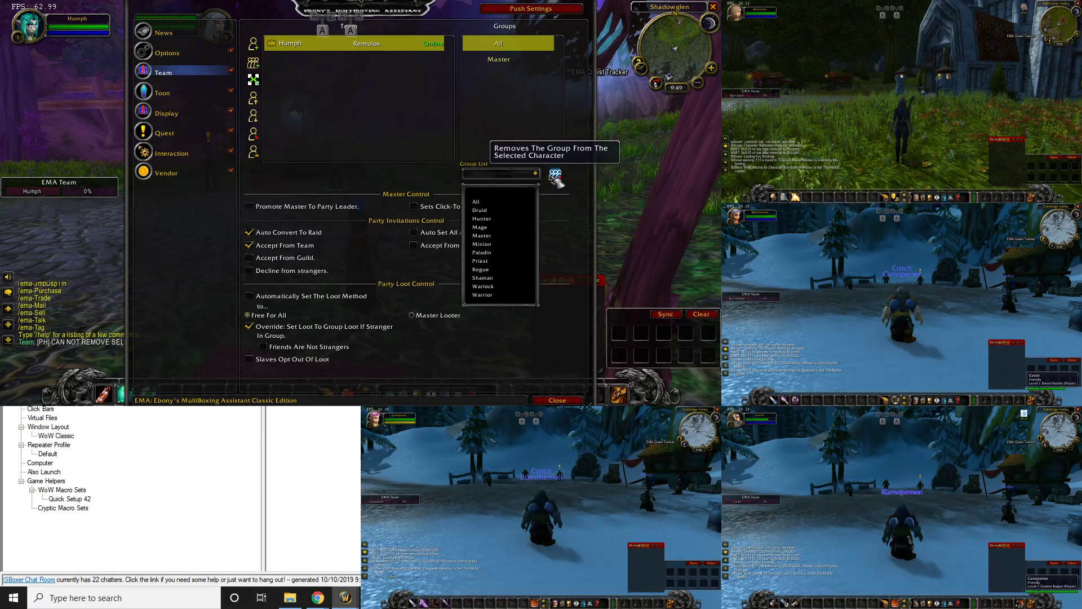
left_click(524, 174)
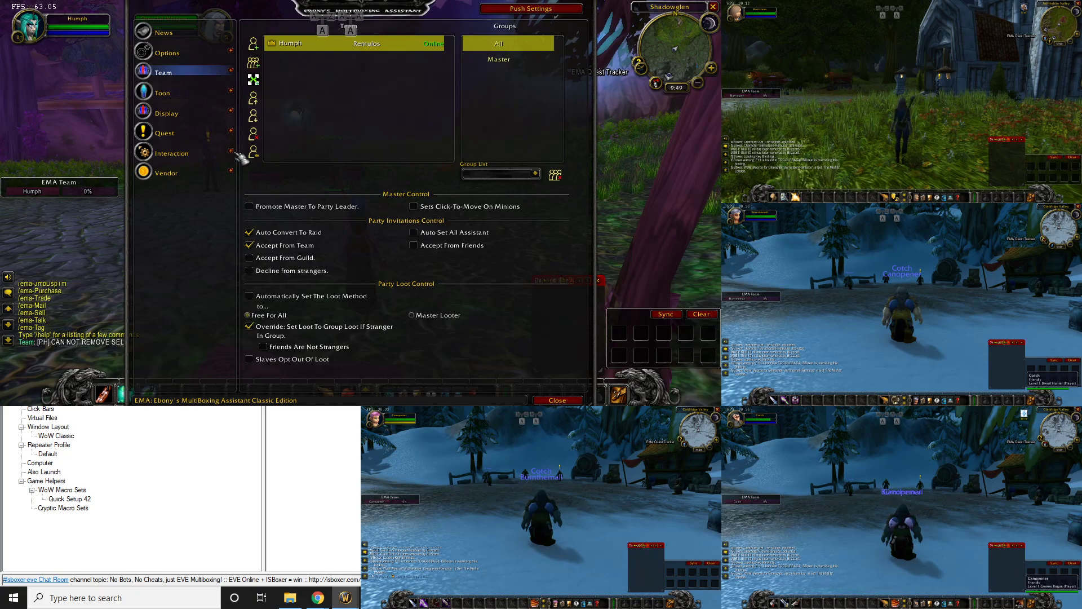
left_click(197, 112)
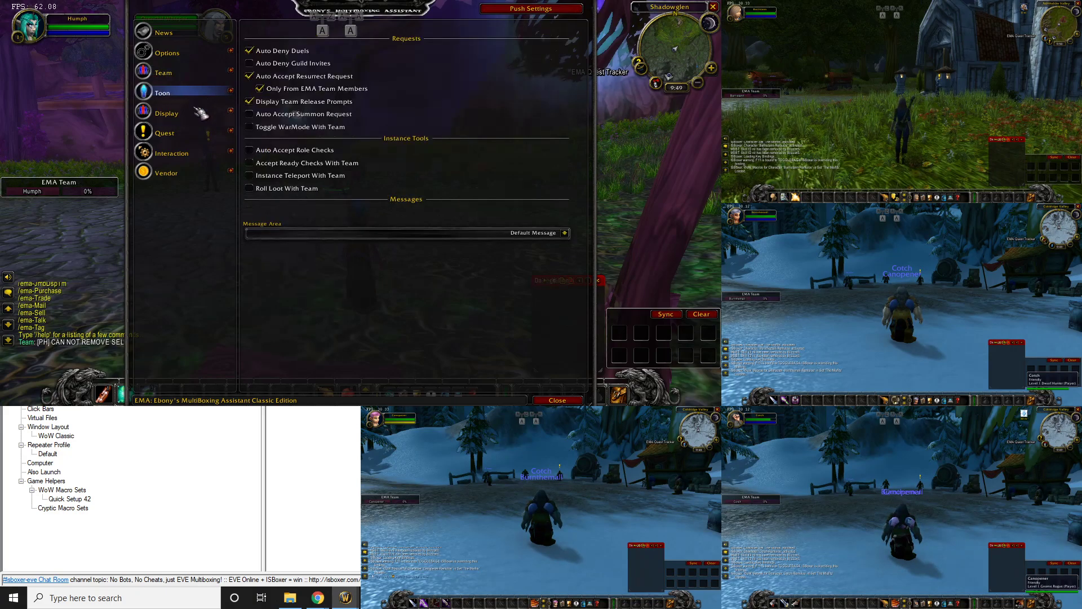
left_click(197, 76)
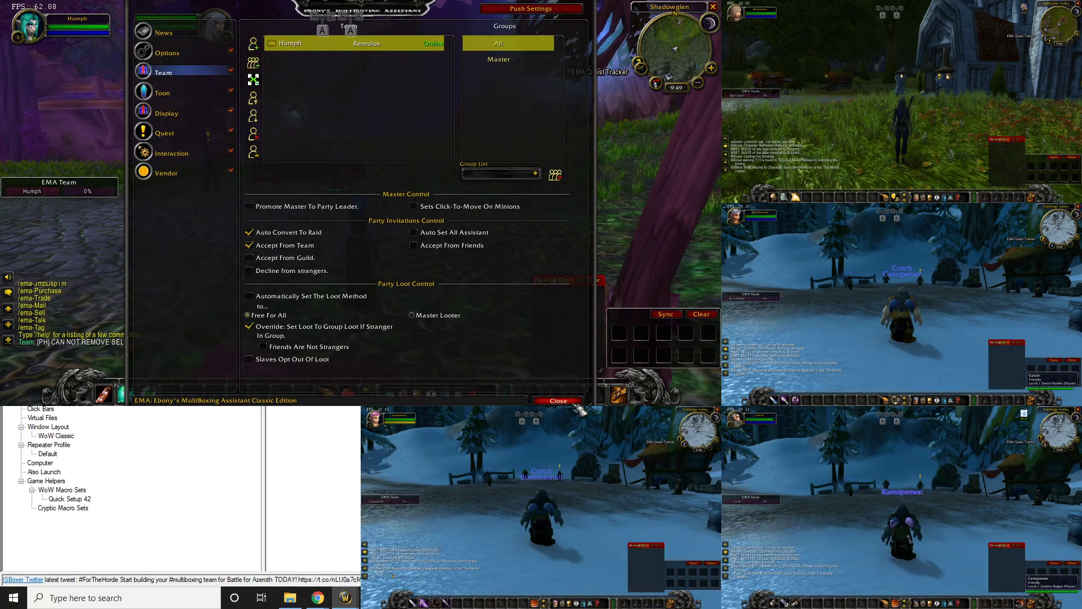
left_click(557, 400)
Invite Canopener and Cotch to the party with /inv commands
key("Return")
type("/inv ")
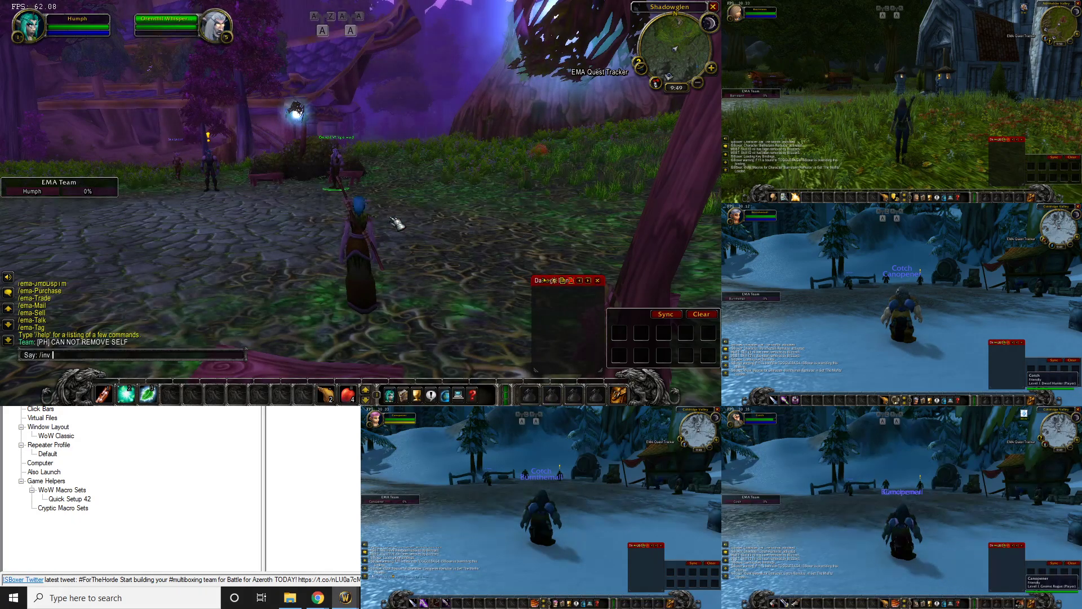
type("canopen")
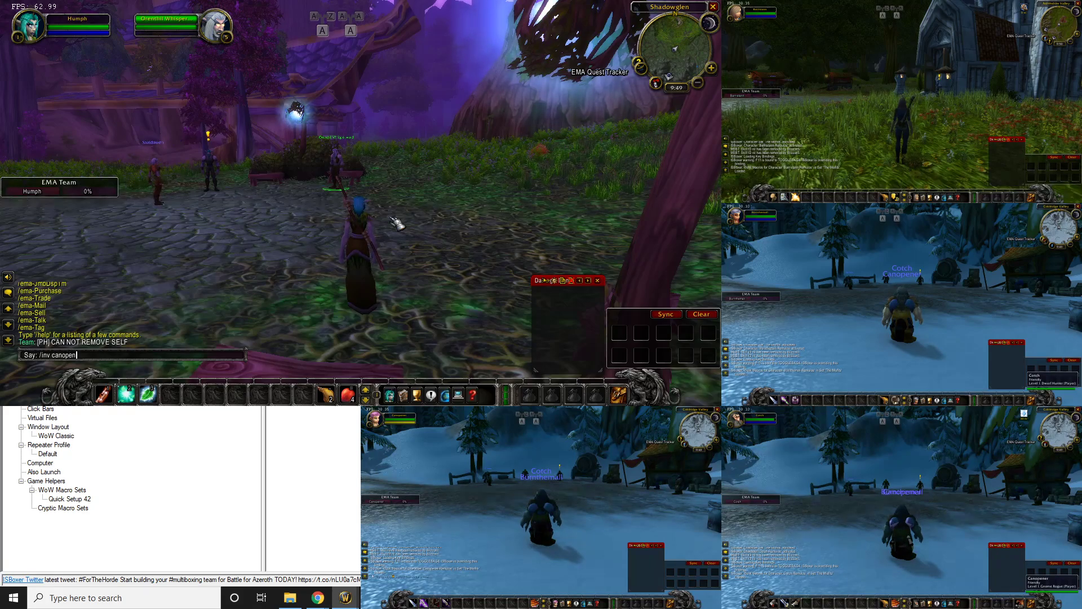
type("er")
key("Return")
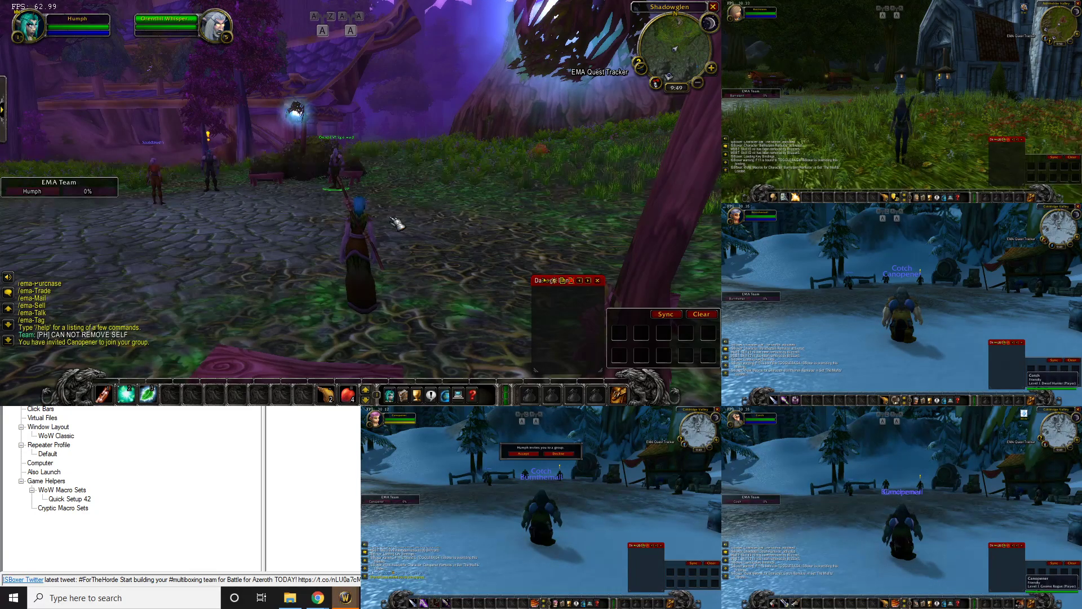
key("Return")
type("/inv ")
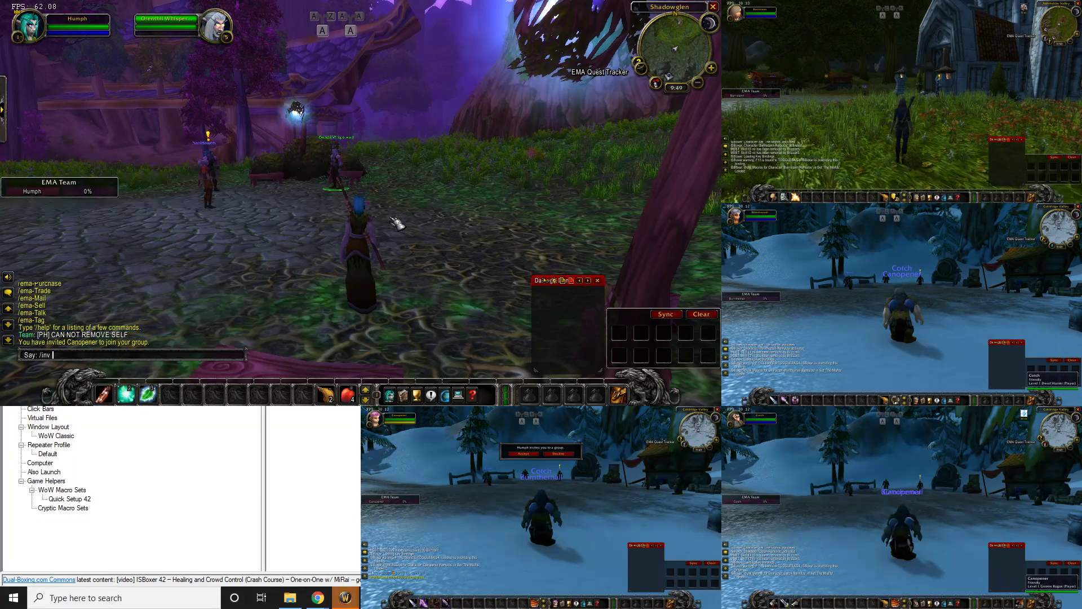
type("cotch")
key("Return")
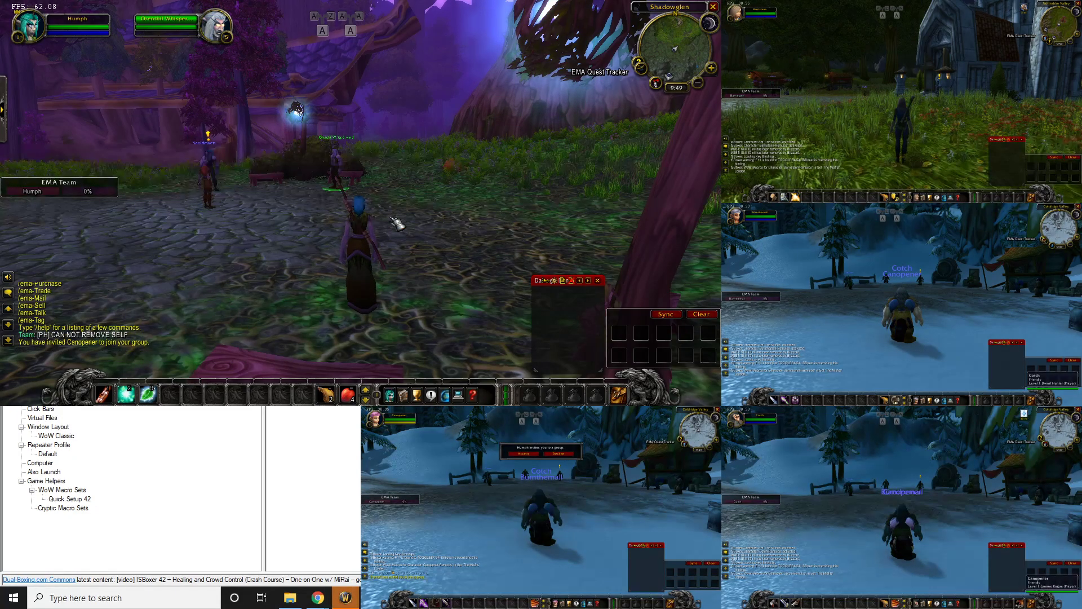
Run a player lookup, then invite the player named in chat to the group
type("/inv burn t")
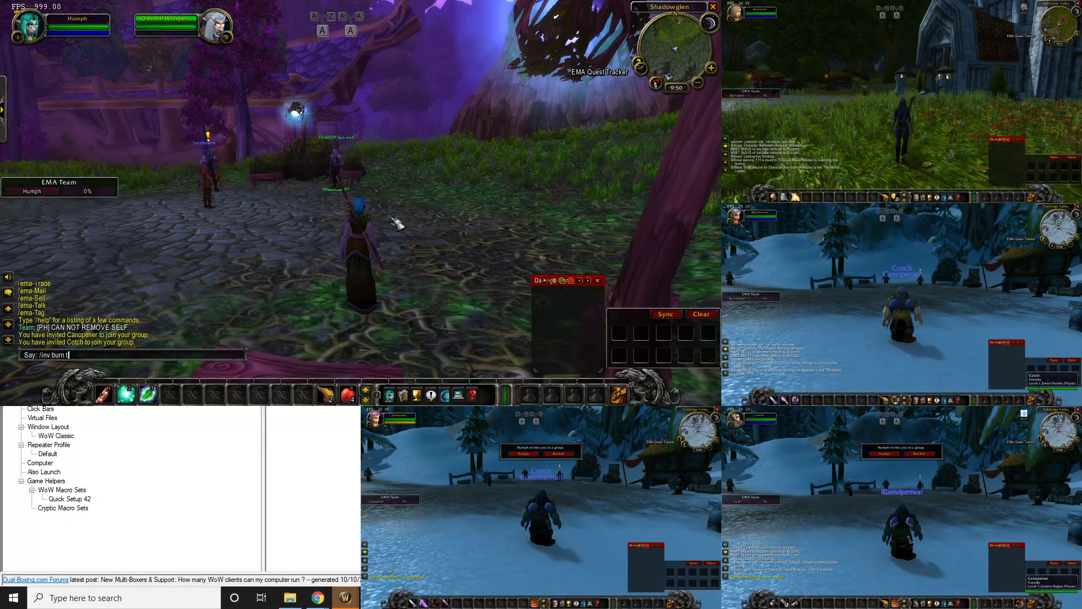
key("BackSpace")
key("BackSpace")
key("BackSpace")
key("BackSpace")
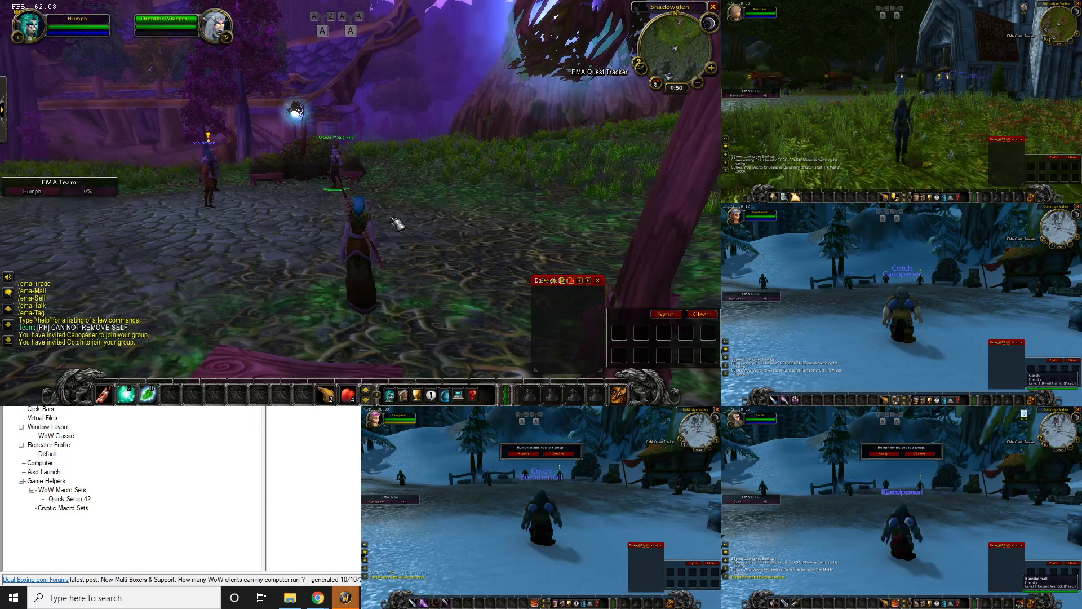
type("/who themall")
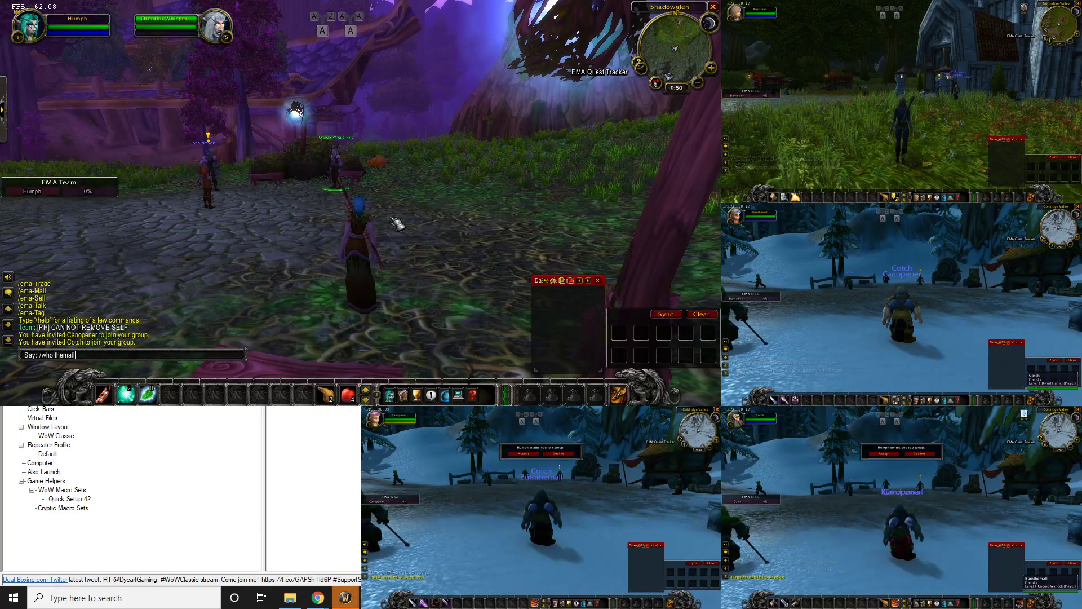
key("Return")
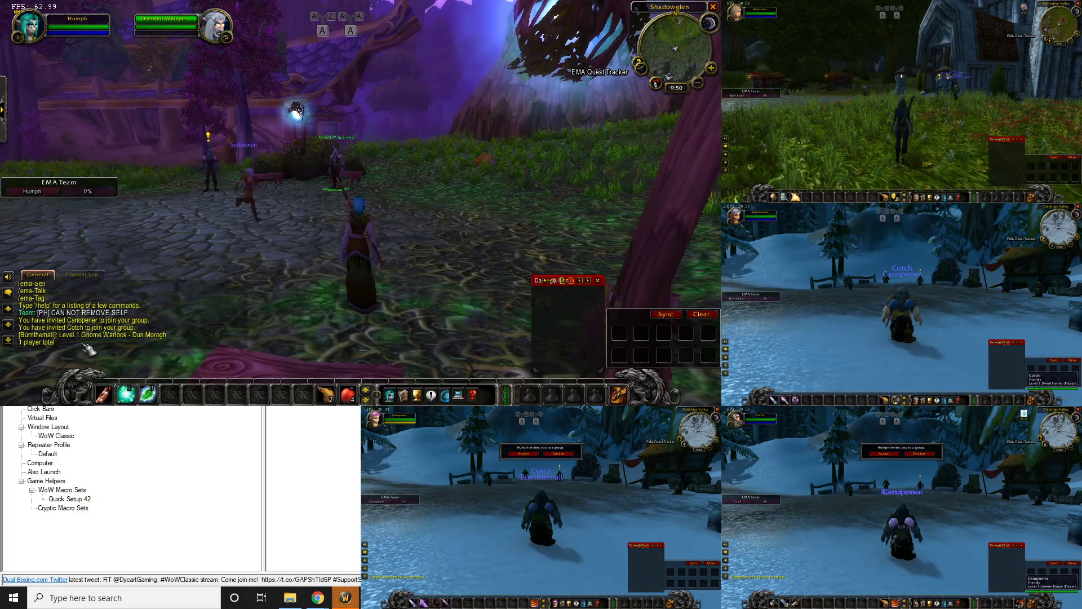
right_click(34, 336)
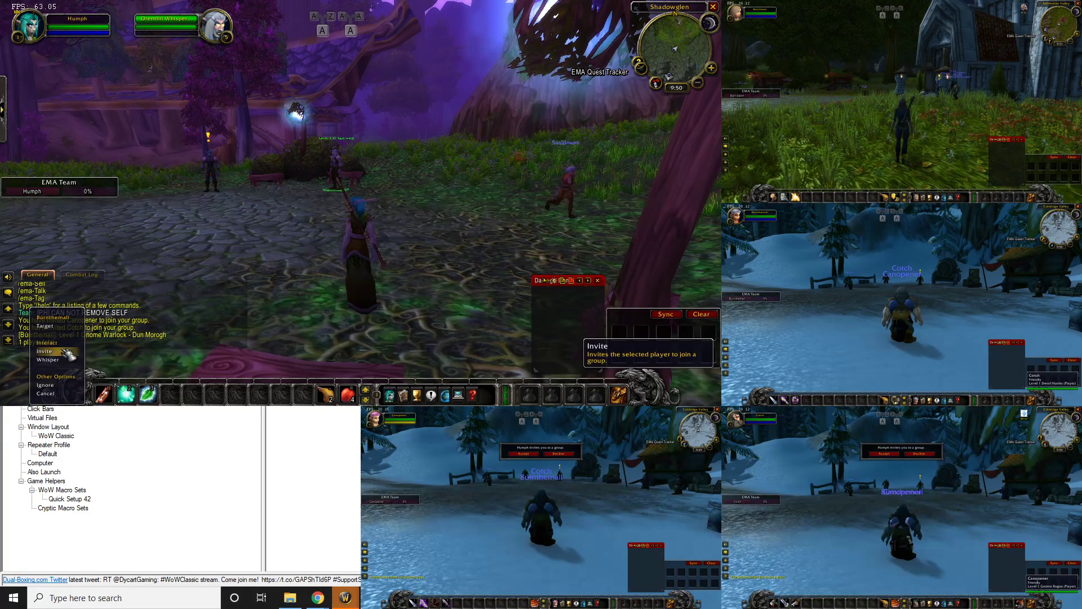
left_click(44, 350)
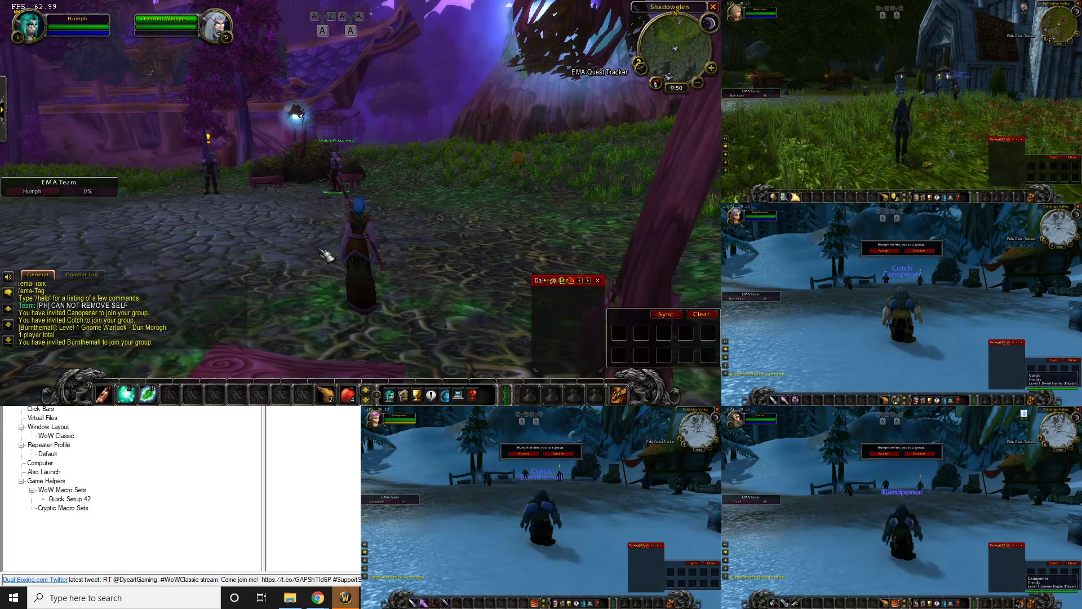
Find Barristann with a /who search and invite that character from the results
key("slash")
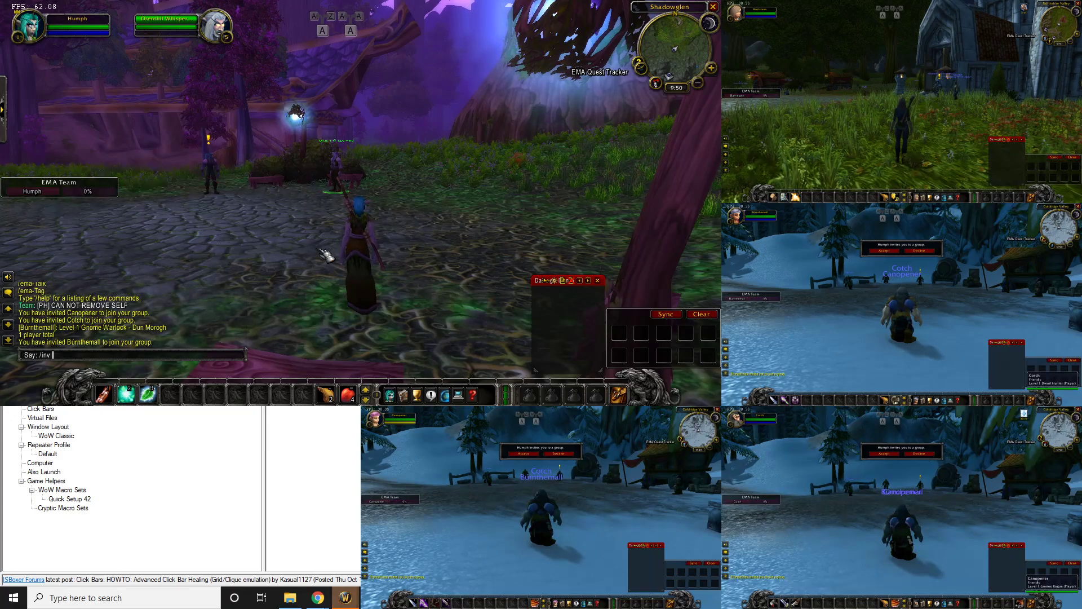
type("inv b")
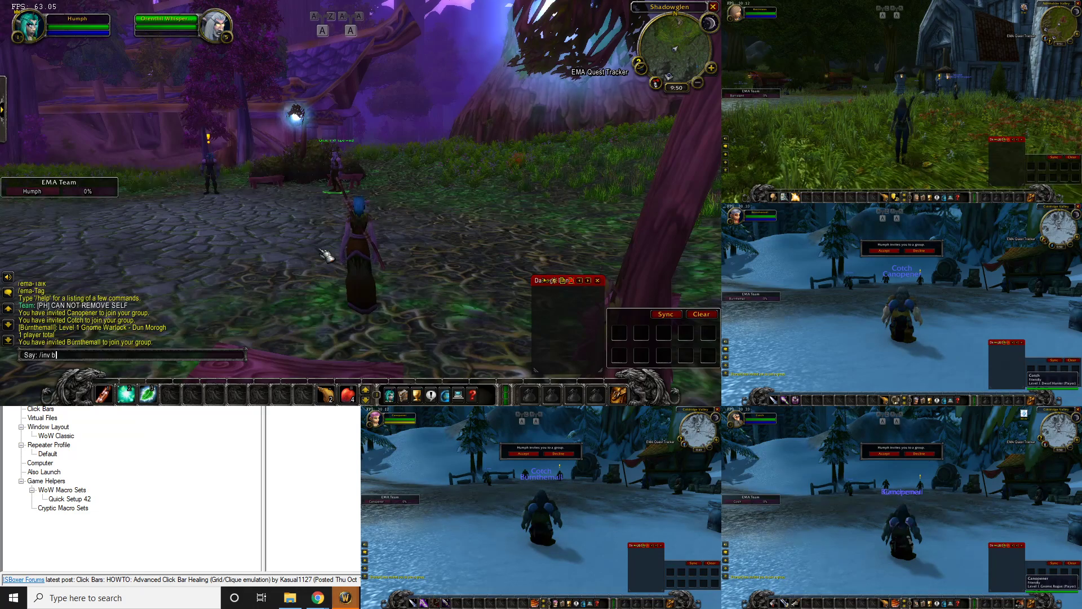
type("who bar")
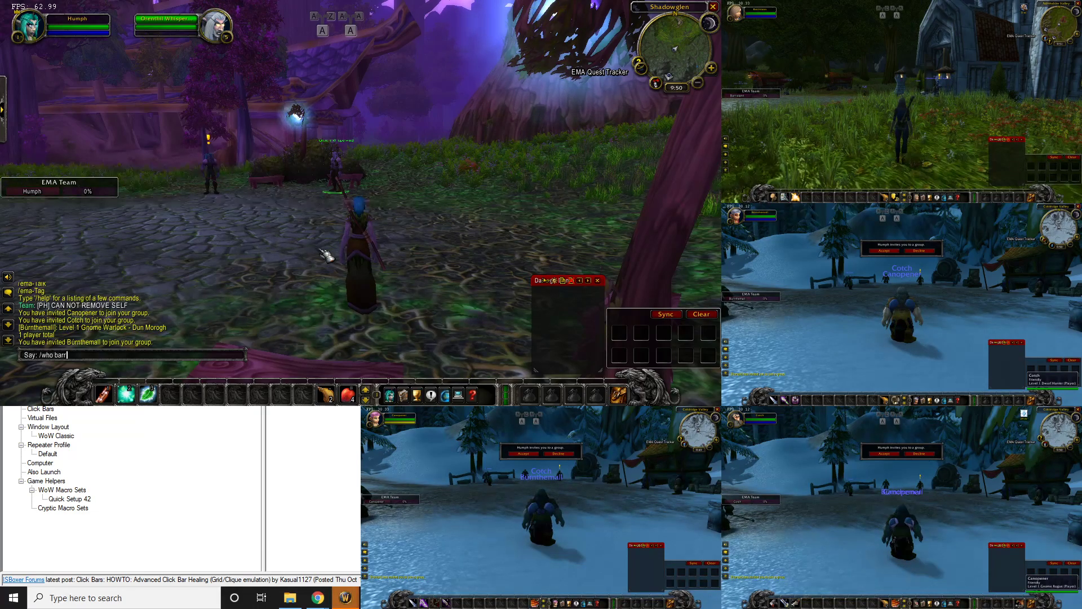
type("r")
key("Return")
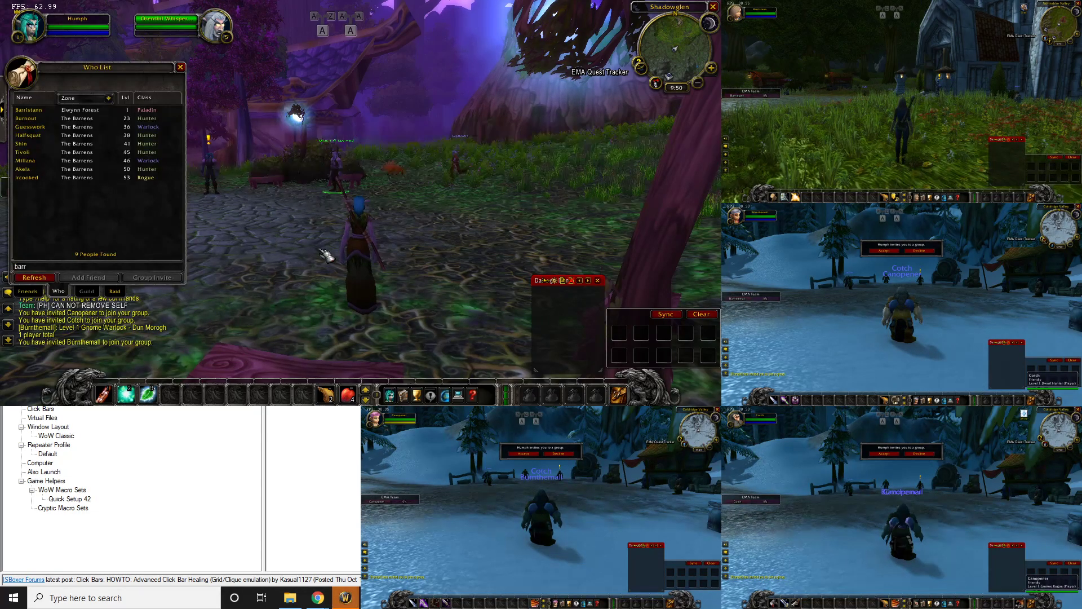
left_click(91, 111)
right_click(91, 110)
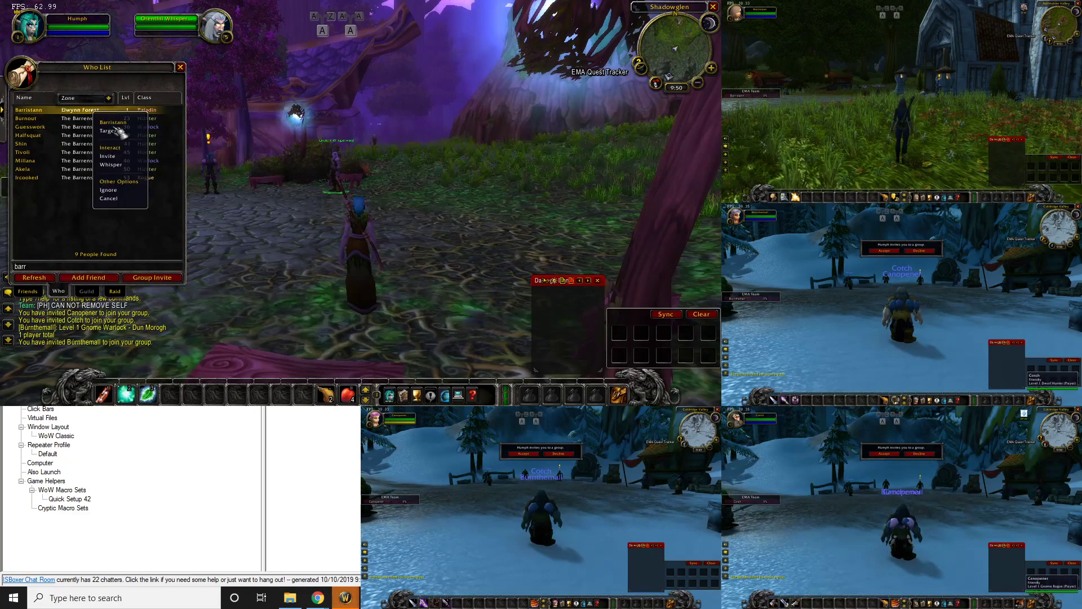
left_click(180, 67)
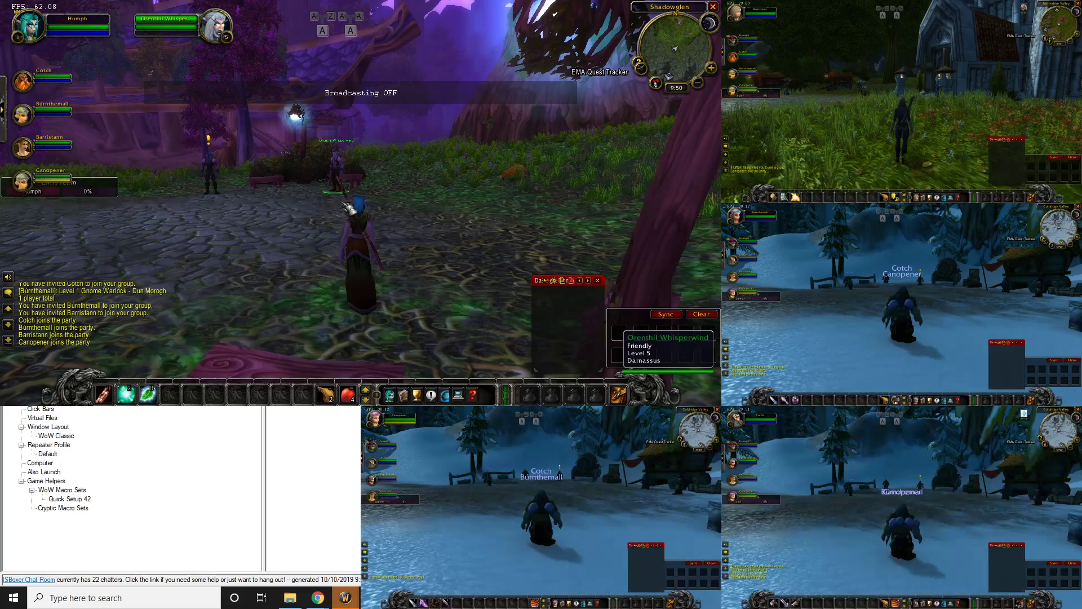
left_click(296, 262)
right_click(338, 265)
left_click(363, 274)
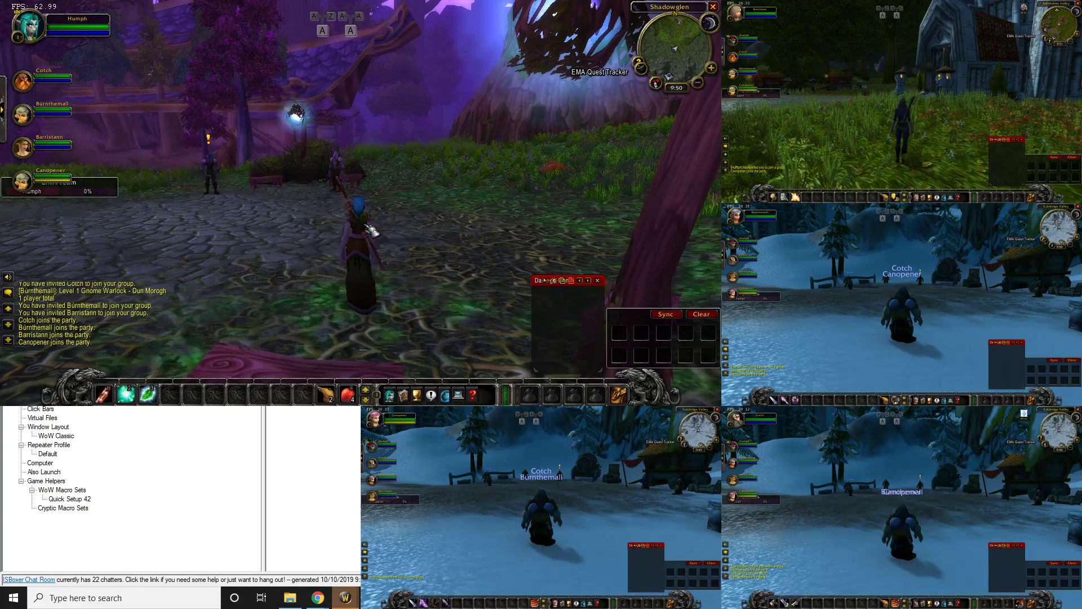
Enter /ema to reopen the EMA configuration window
key("Return")
type("/ema co")
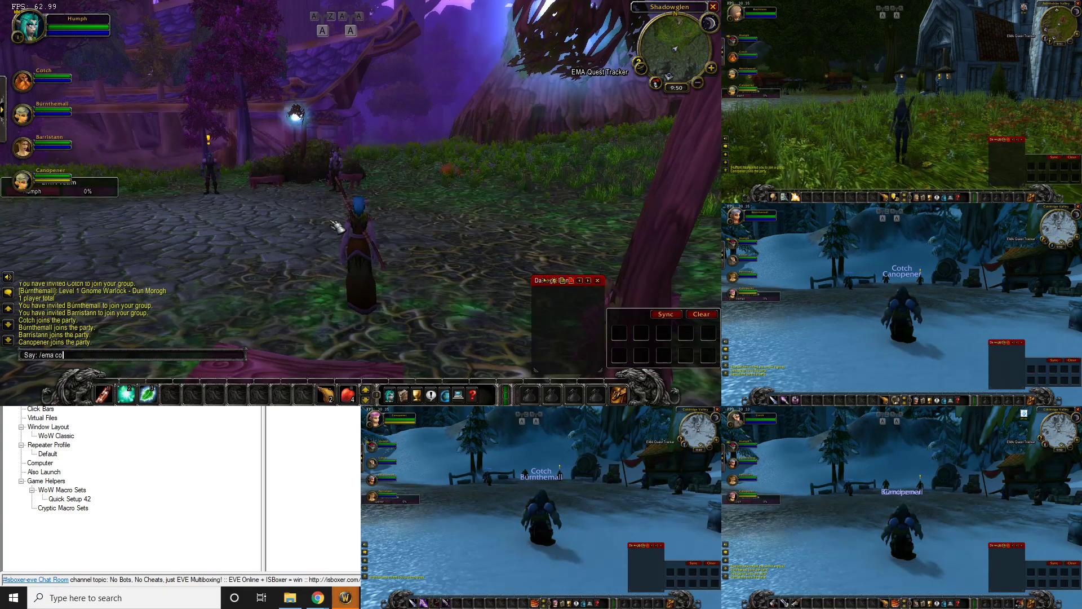
key("Return")
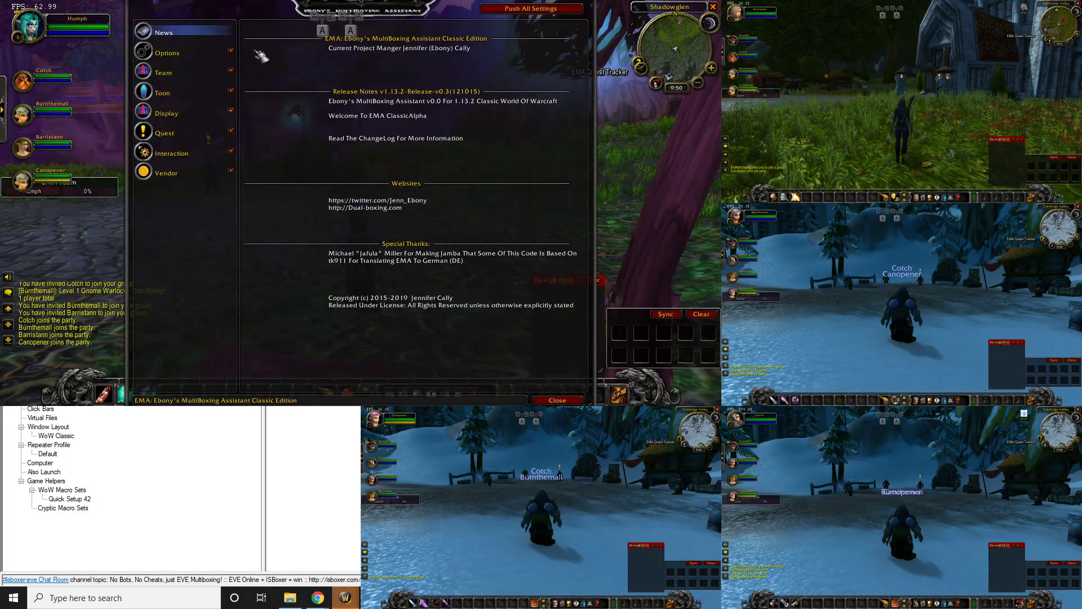
Add all five party members on EMA's Team page and drag the EMA Team frame lower
left_click(191, 75)
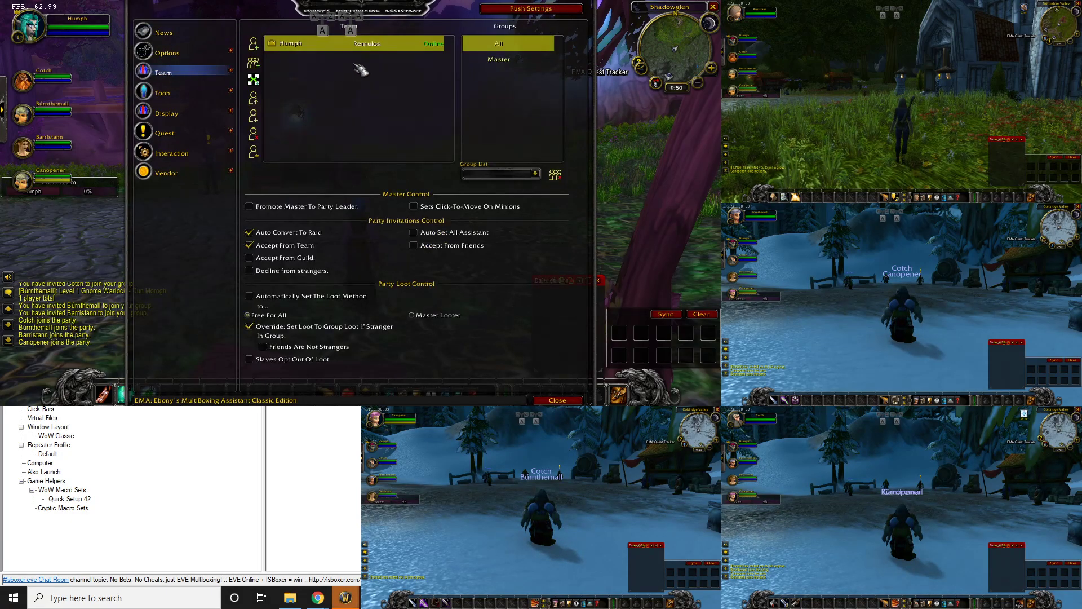
left_click(254, 62)
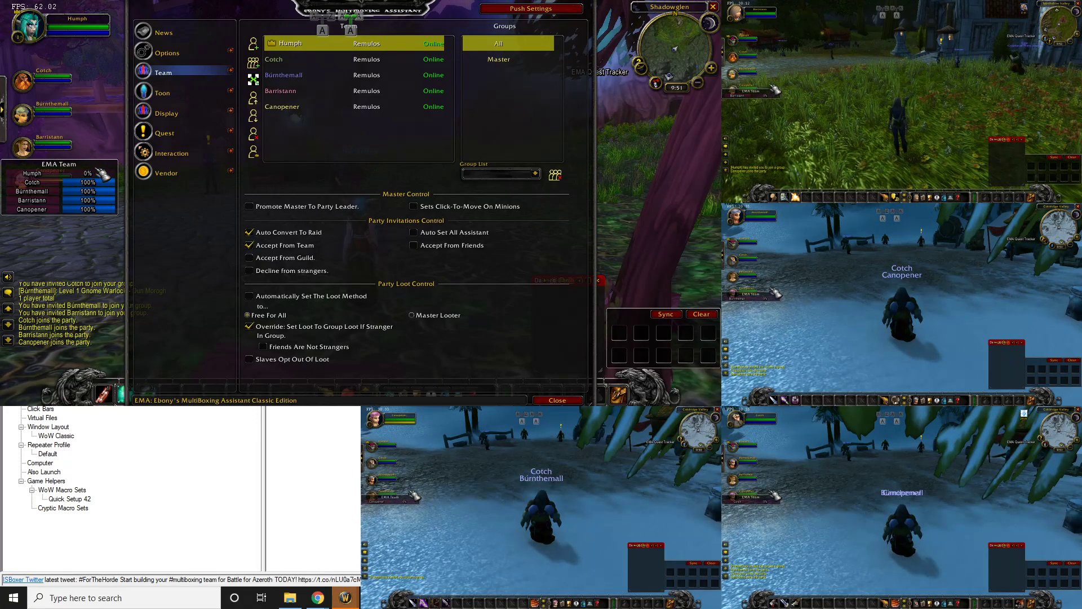
left_click_drag(105, 180, 100, 229)
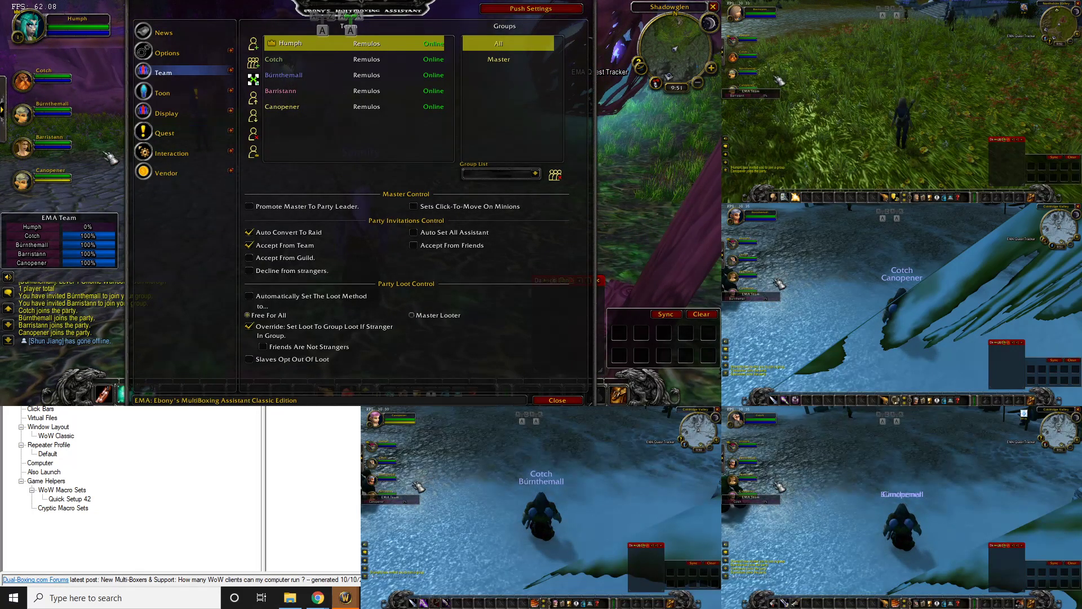
Bring Canopener's client to the main view and drag its EMA Team frame lower
key("ctrl+alt+5")
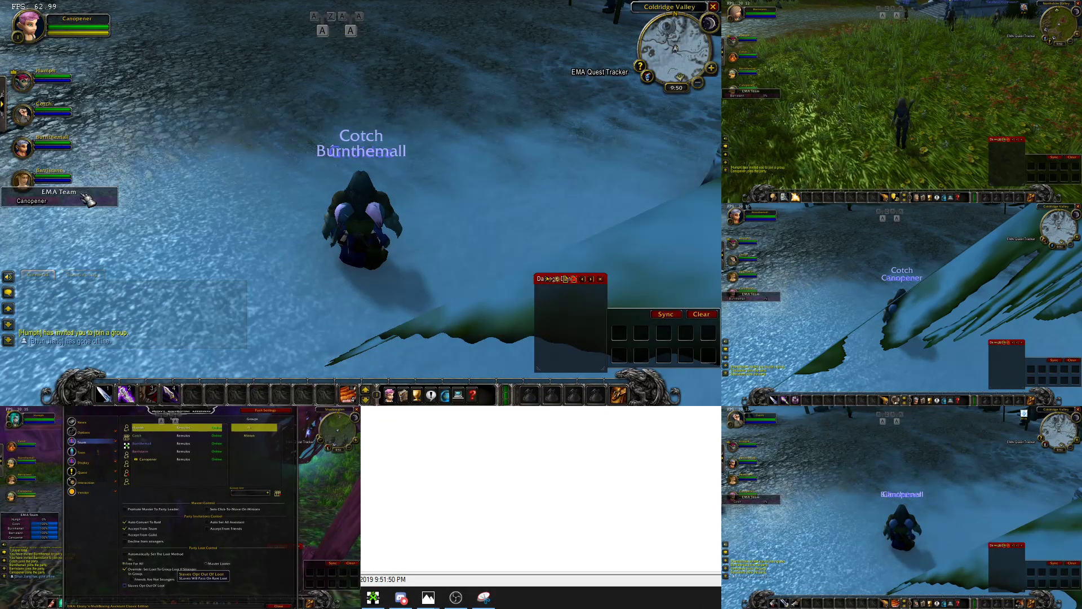
left_click_drag(89, 191, 89, 217)
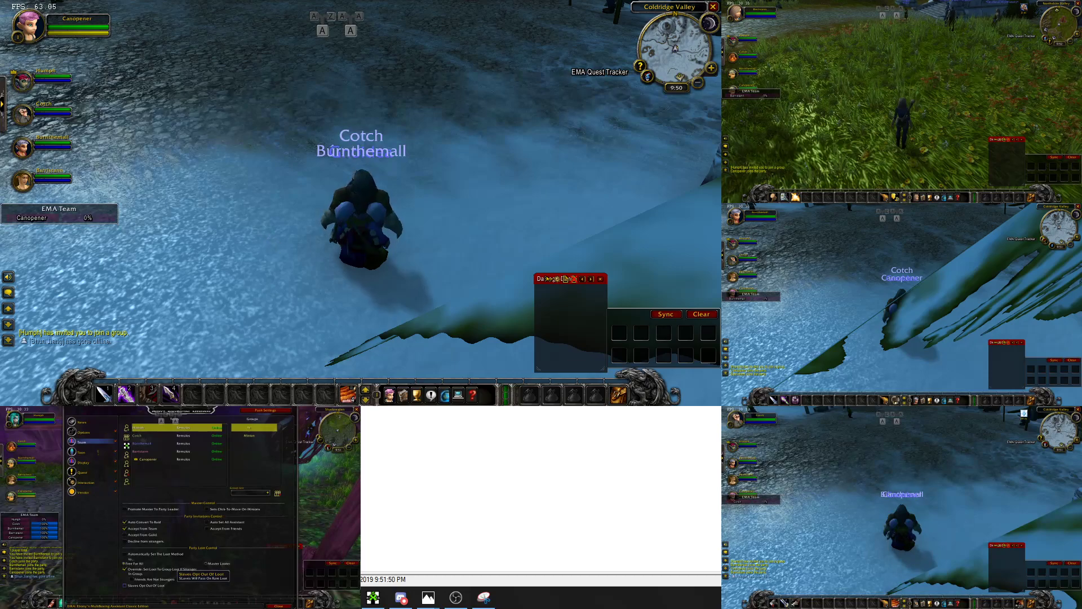
left_click_drag(258, 251, 257, 251)
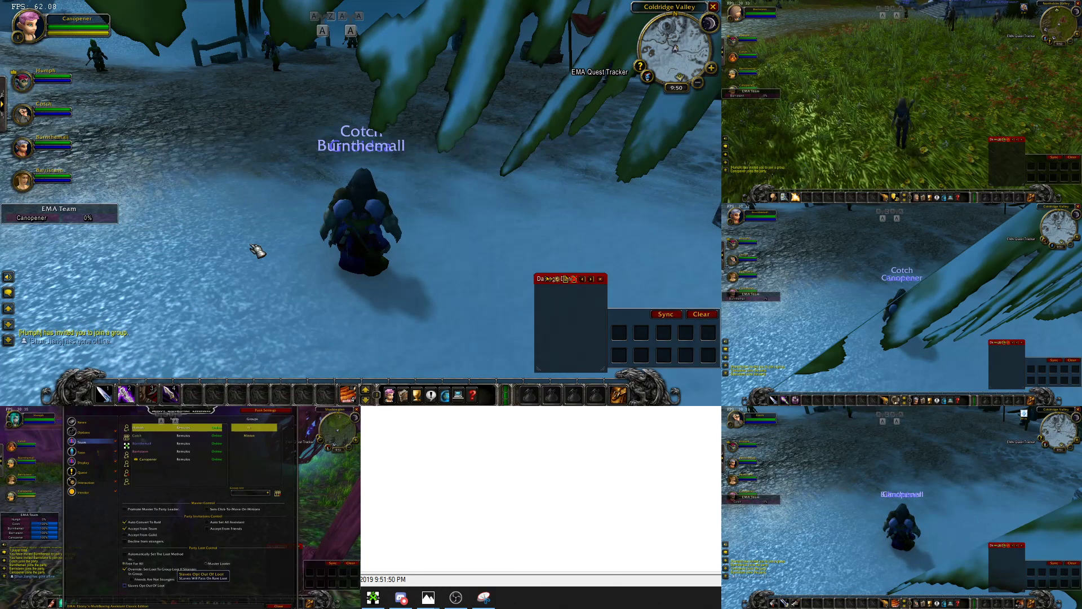
key("ctrl+alt+1")
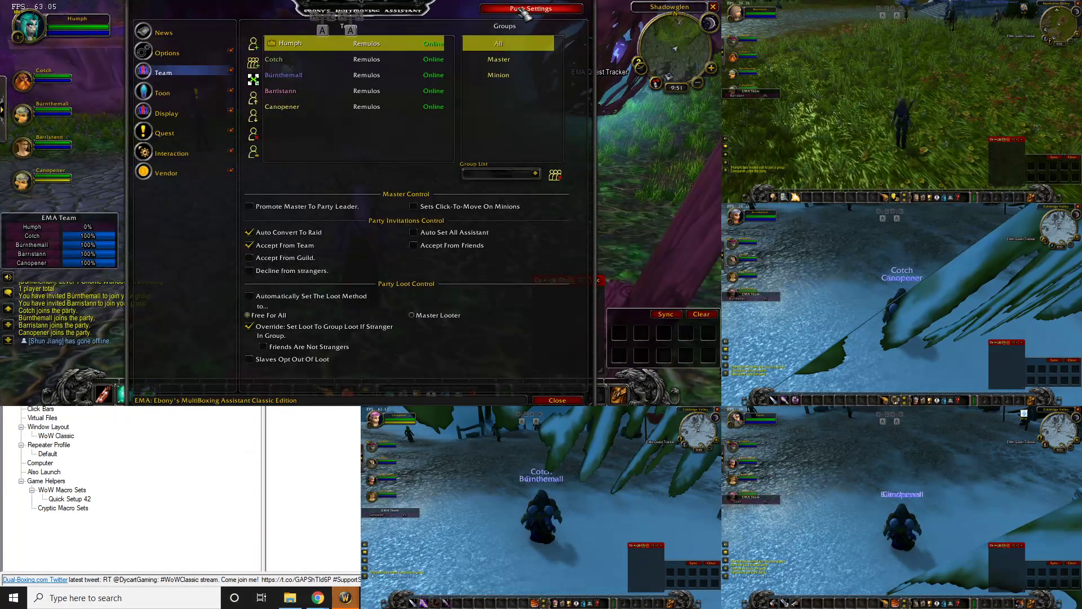
left_click(511, 463)
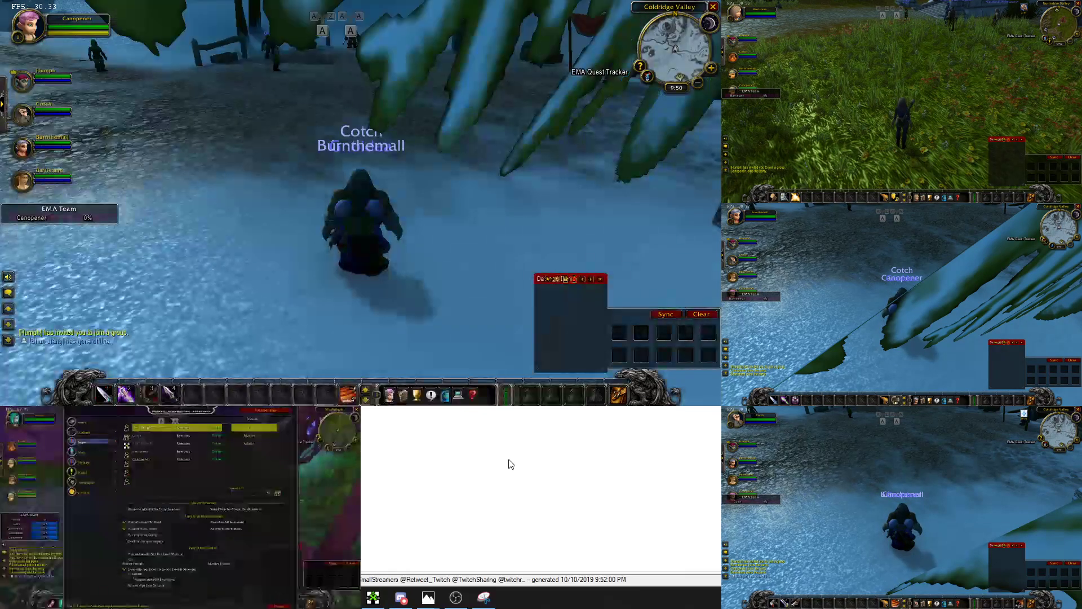
In Canopener's EMA, add all ISBoxer team members, push the settings, and close
key("Return")
type("/ema confi")
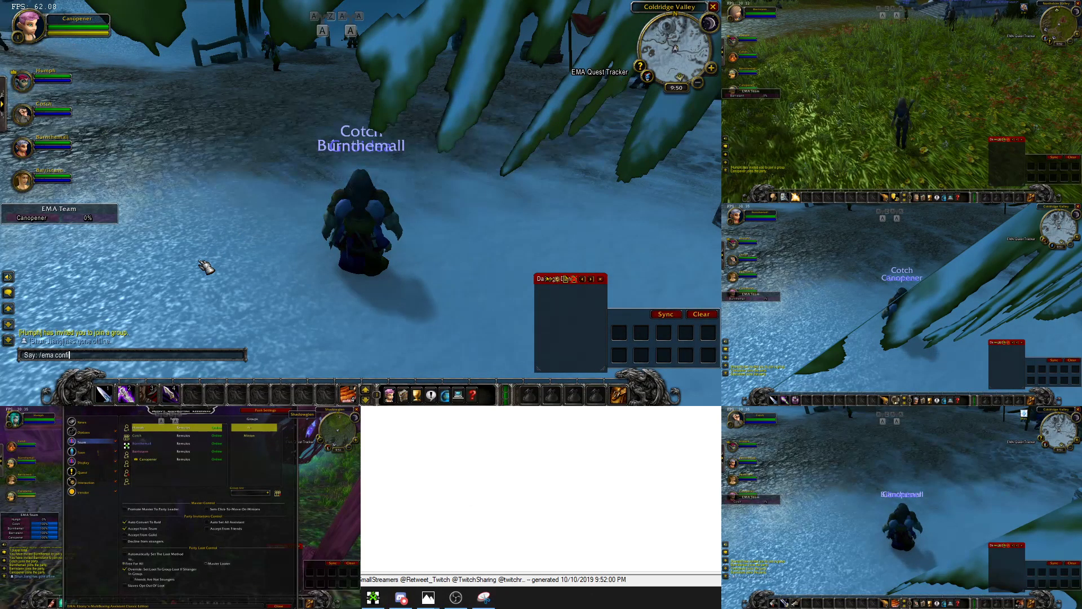
key("Return")
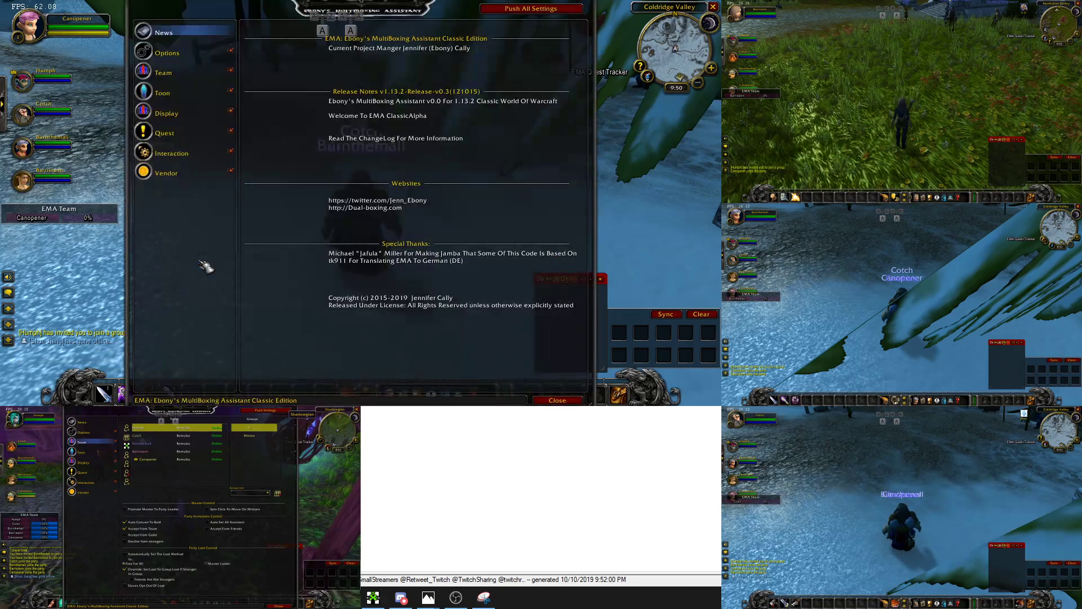
left_click(220, 72)
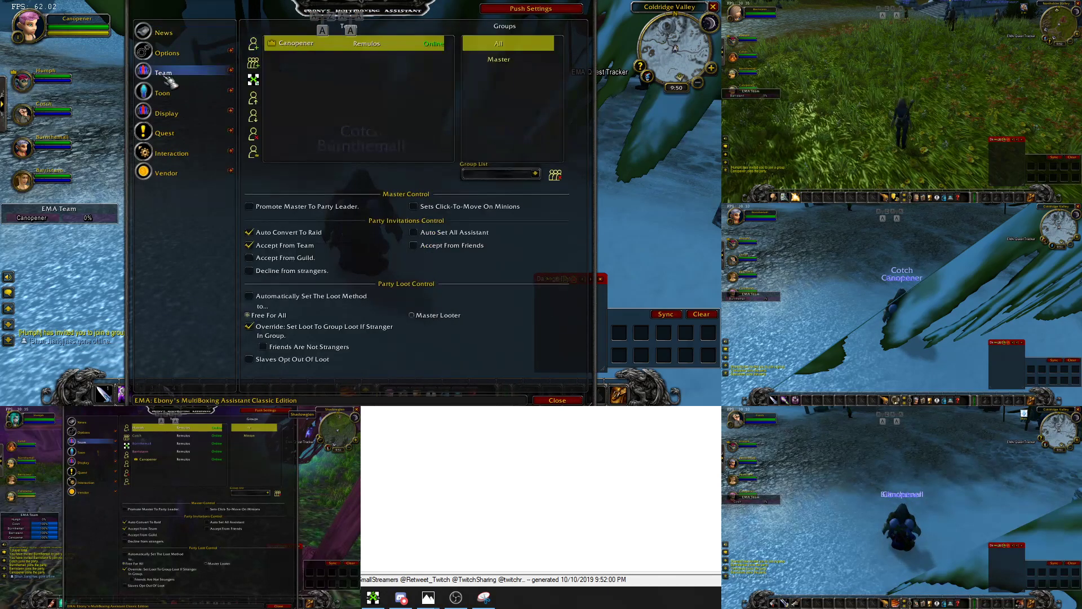
left_click(255, 80)
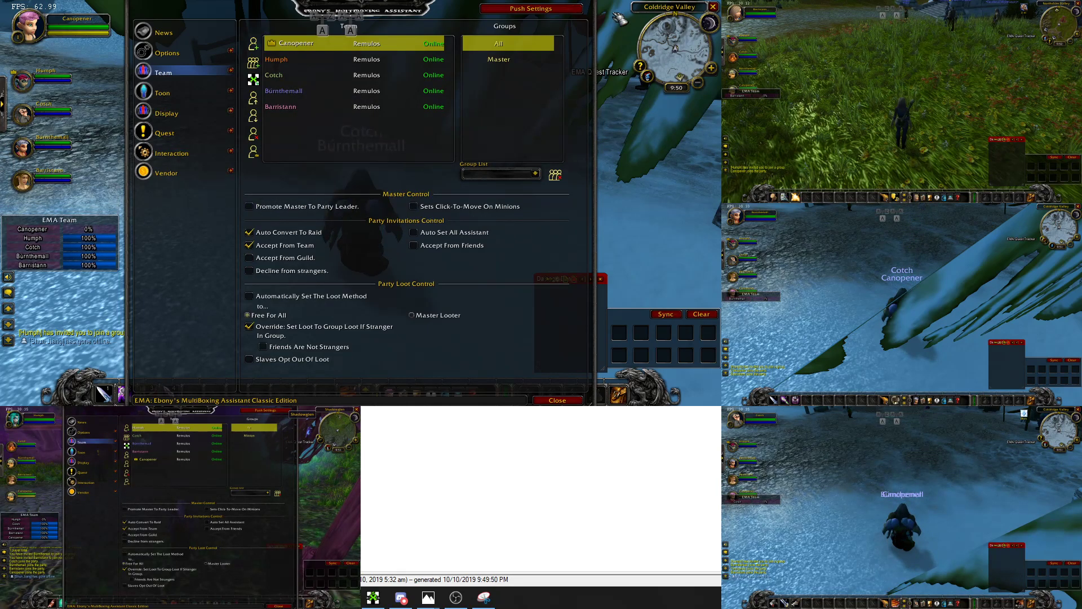
left_click(530, 8)
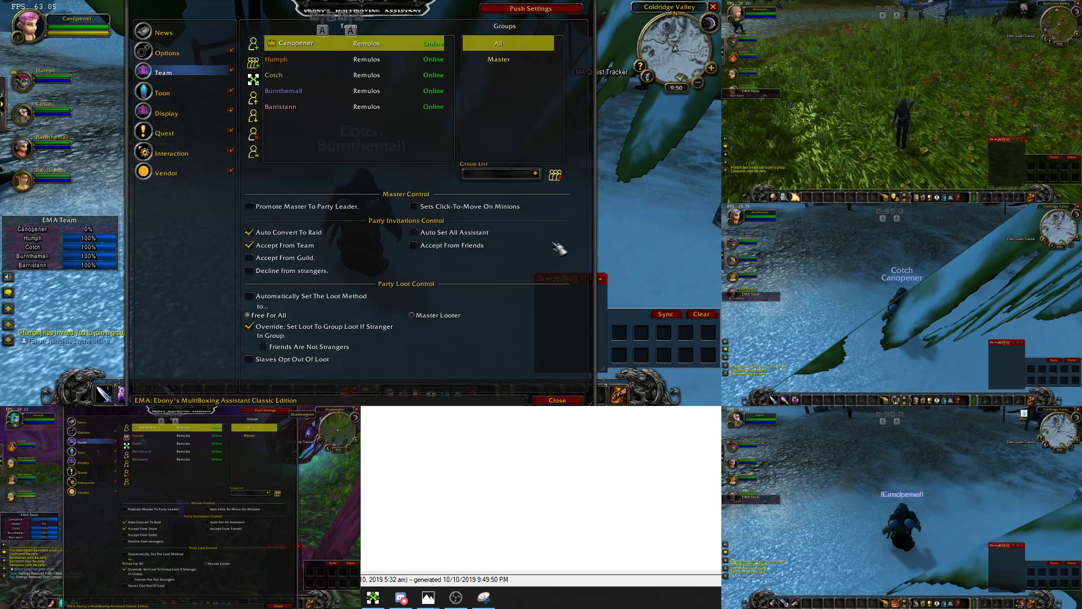
left_click(557, 400)
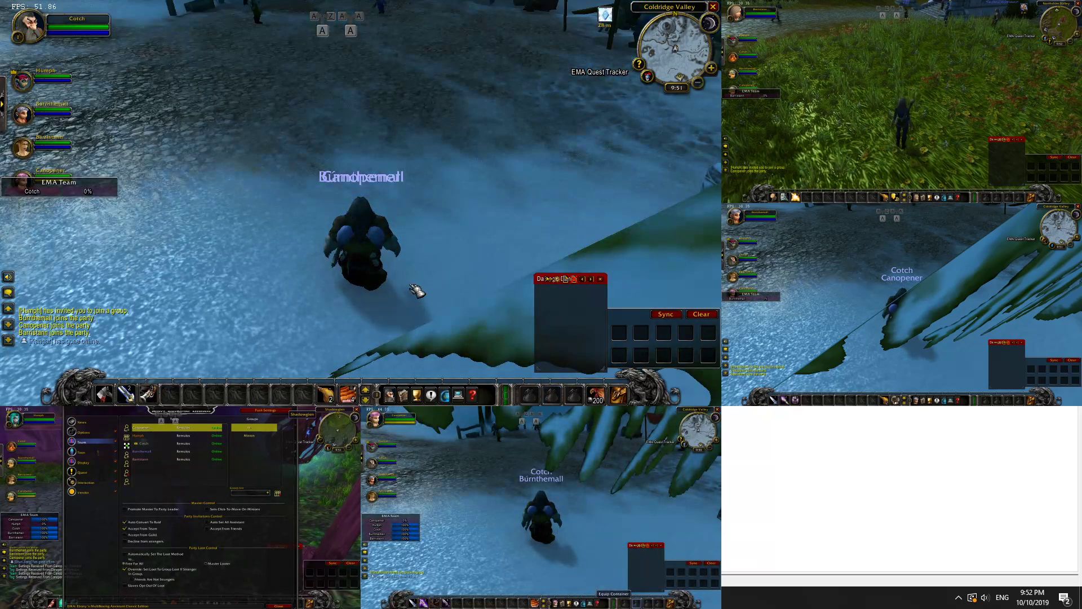
In Cotch's client, add the whole team to EMA's team list and close the settings
type("/ema conig")
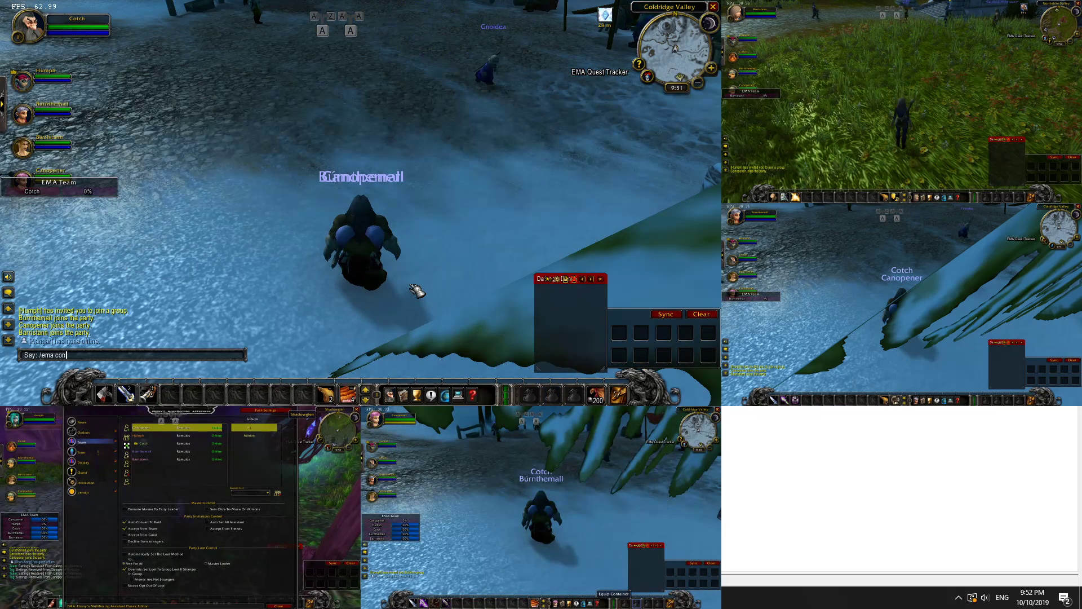
key("Return")
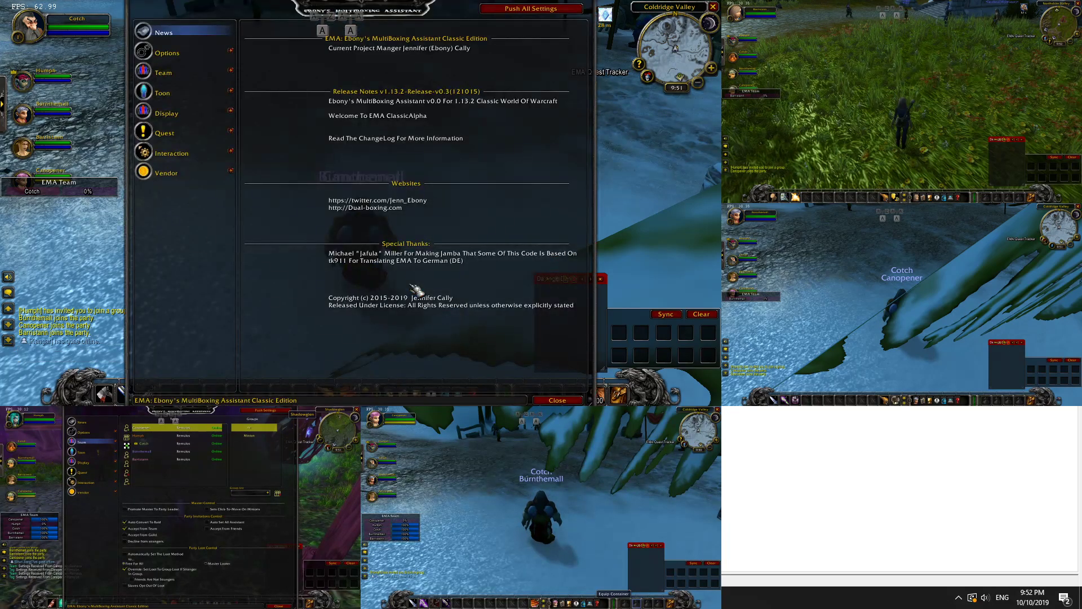
left_click(169, 73)
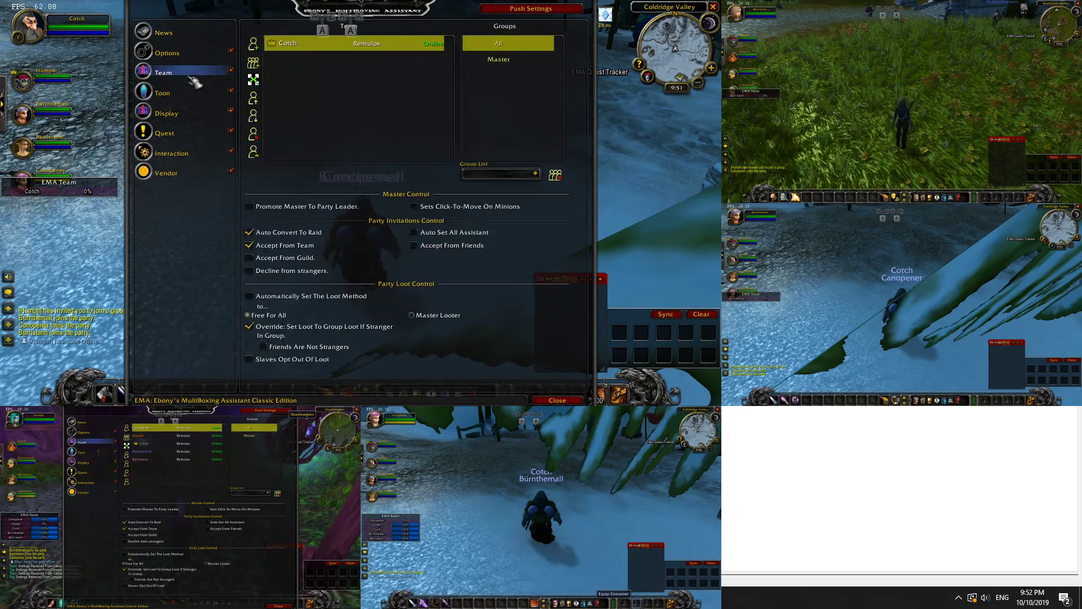
left_click(252, 79)
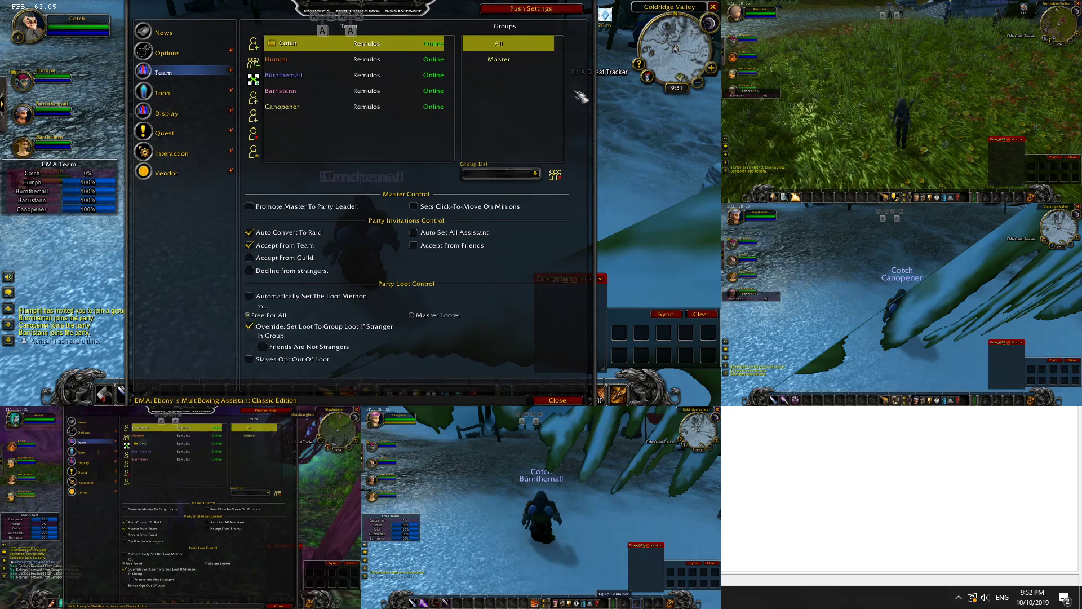
left_click(558, 400)
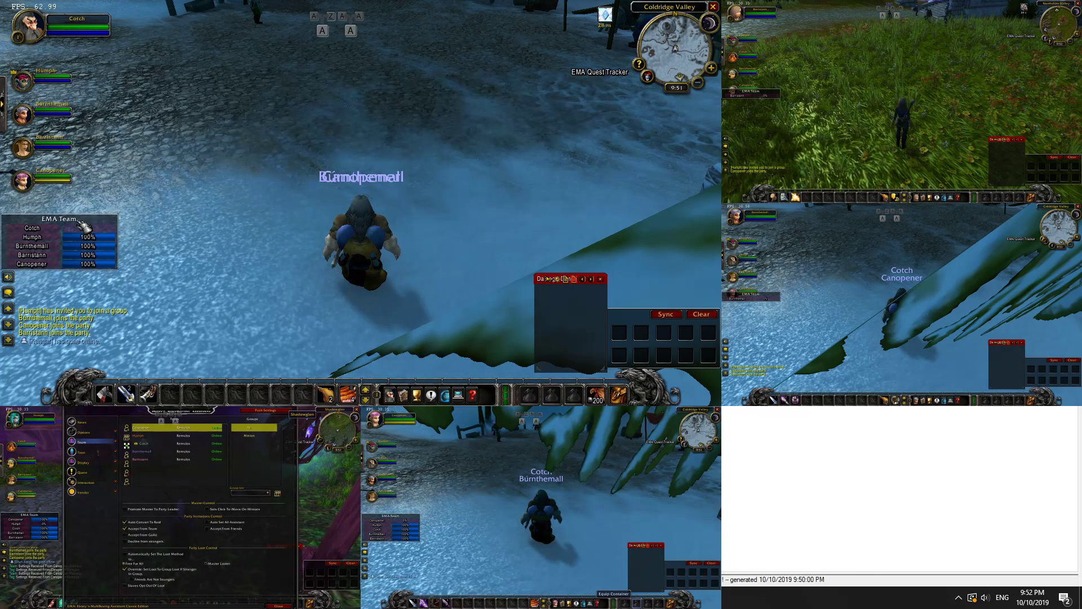
Make Burnthemall's window the main view and confirm its EMA Team page lists all five
key("ctrl+alt+3")
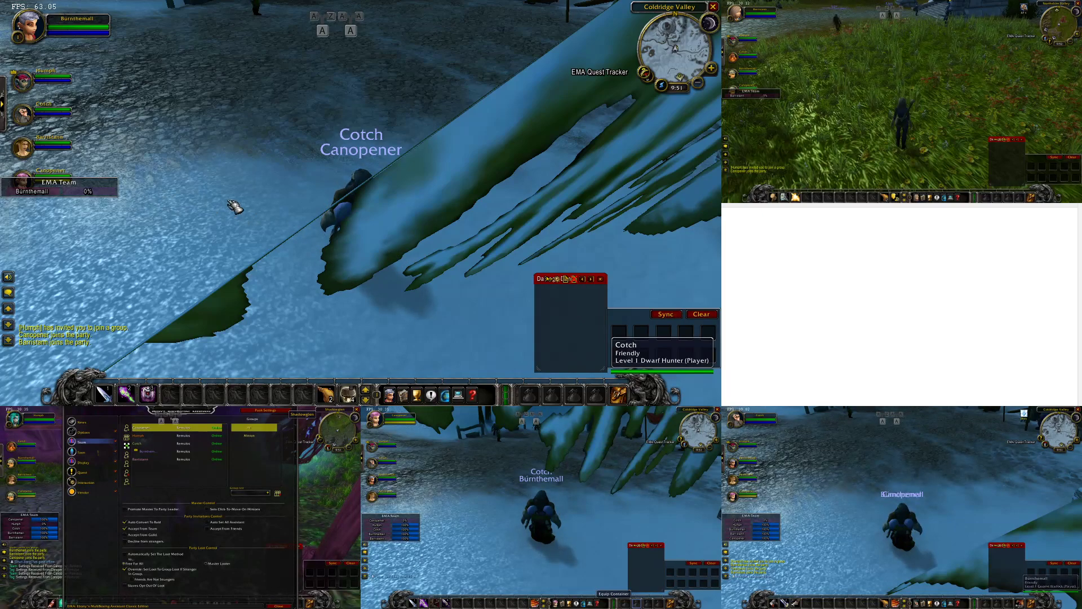
type("/e")
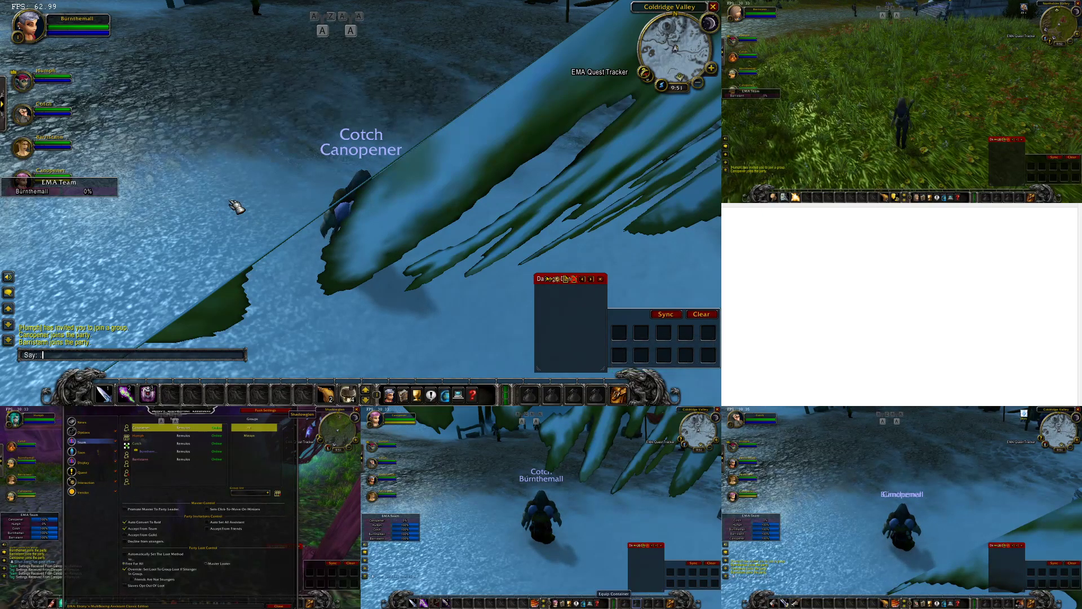
type("/e,m")
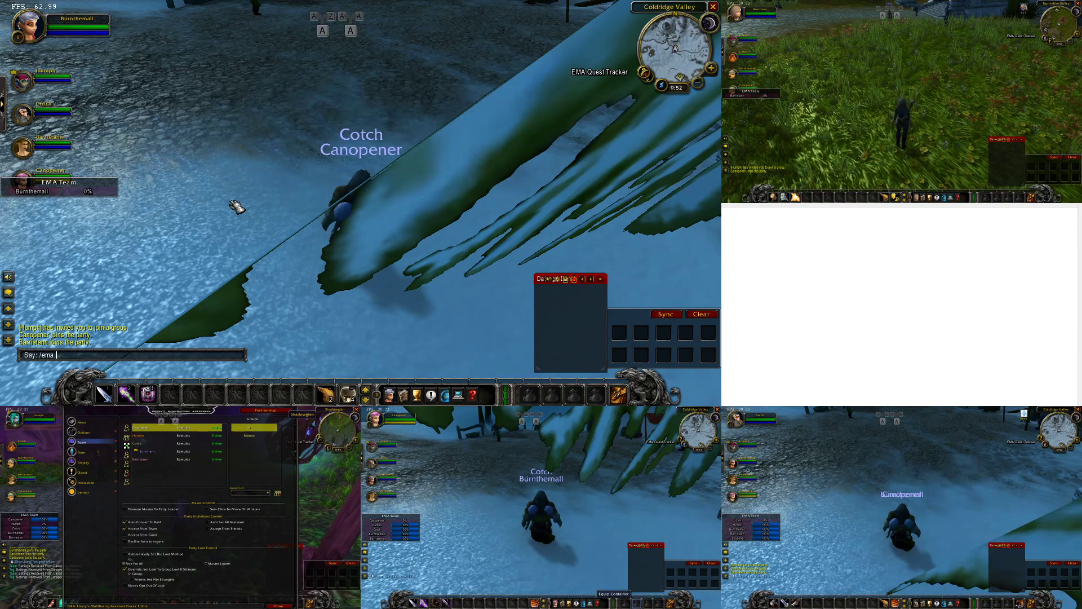
type("a conf")
key("Return")
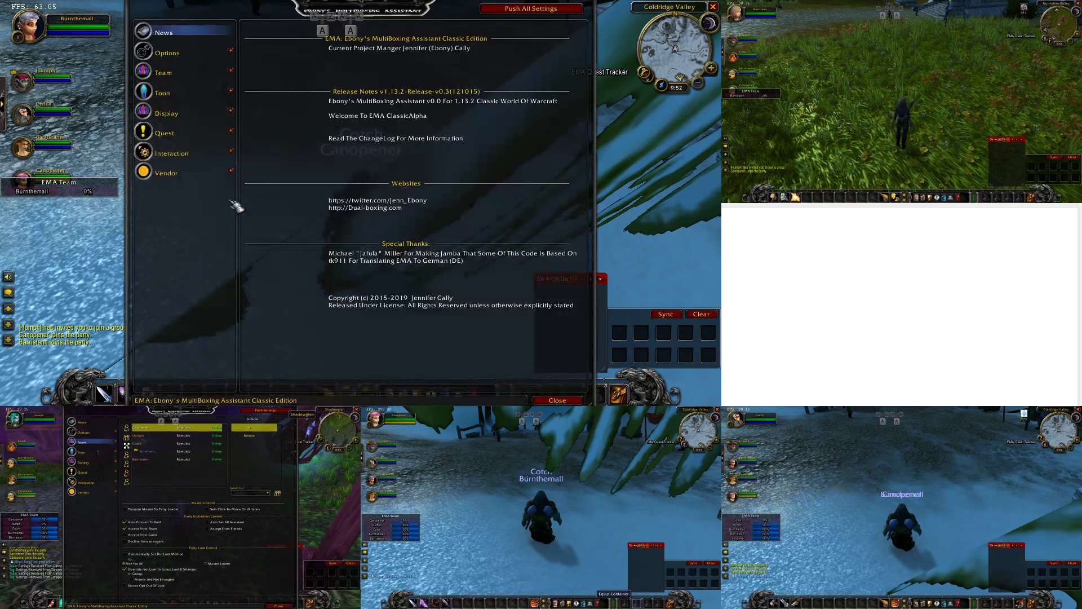
left_click(165, 65)
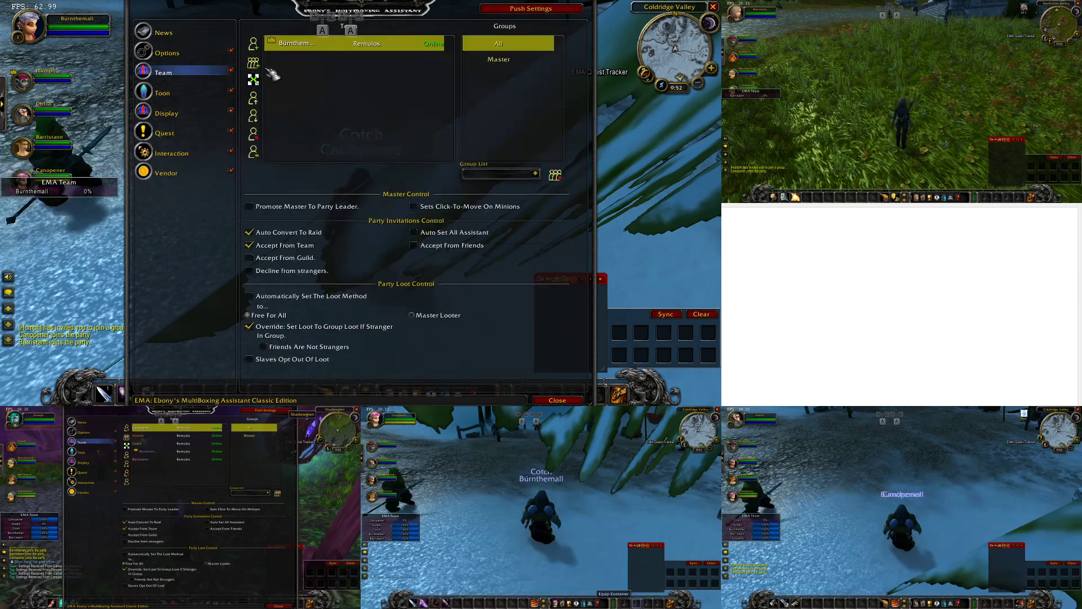
left_click(556, 400)
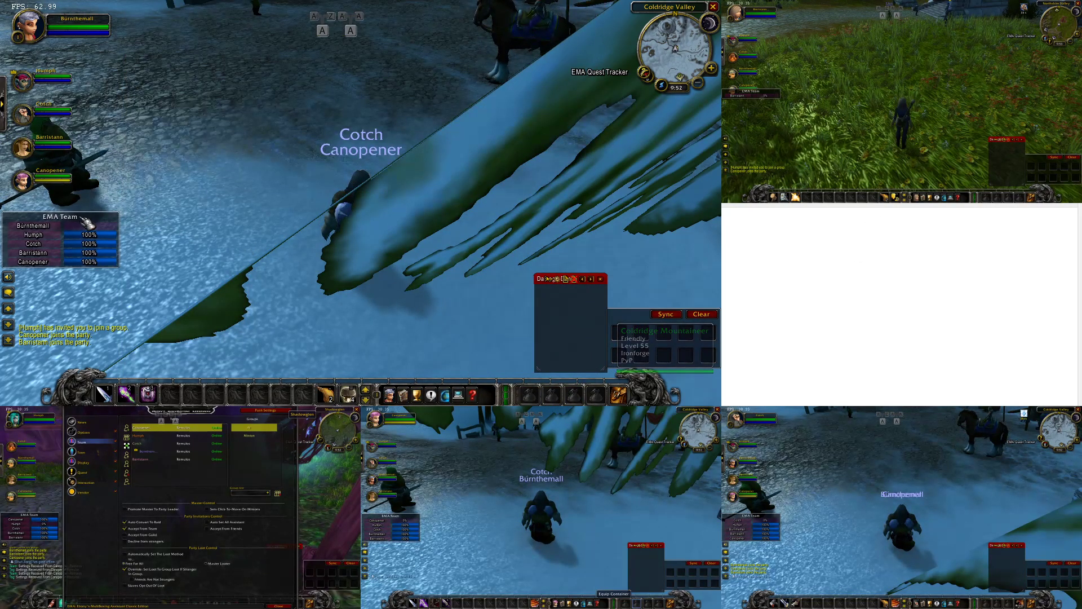
Switch to Barristann's window and add all five party members on its EMA Team page
left_click(993, 131)
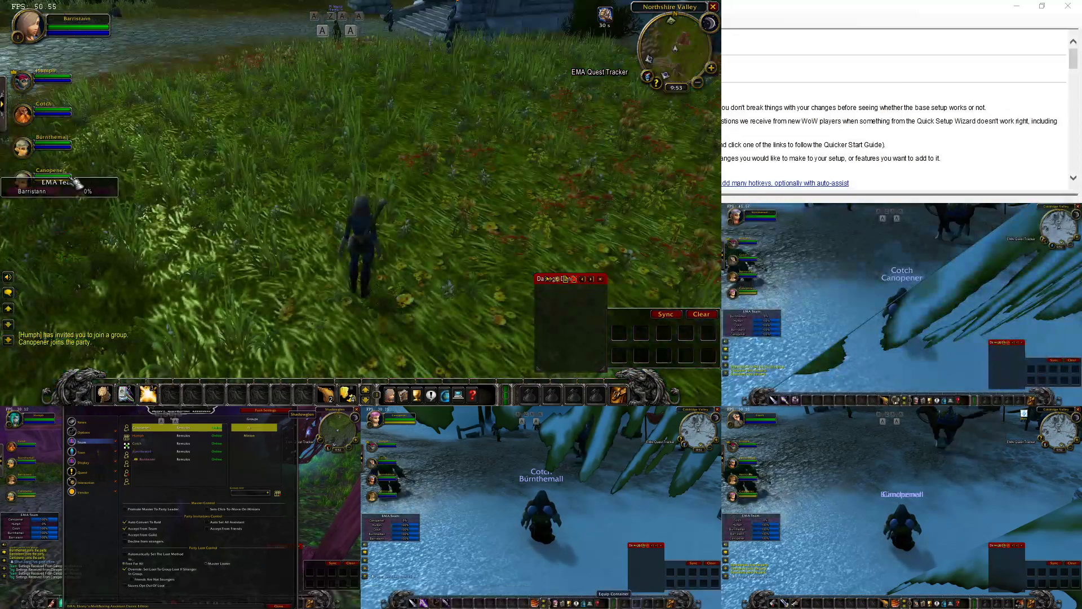
type("/em,a")
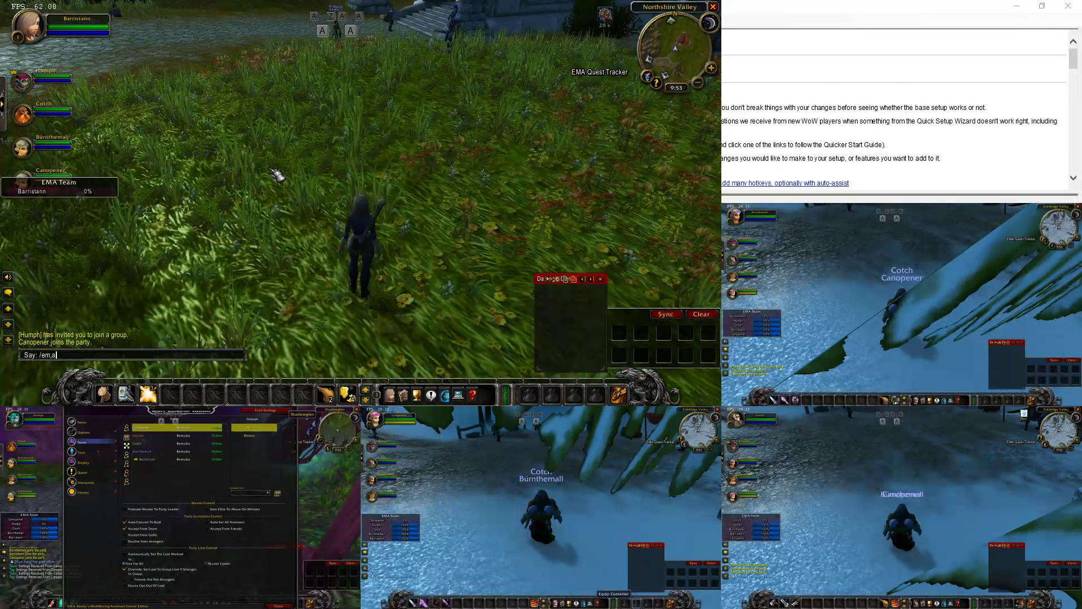
type(" config")
key("Return")
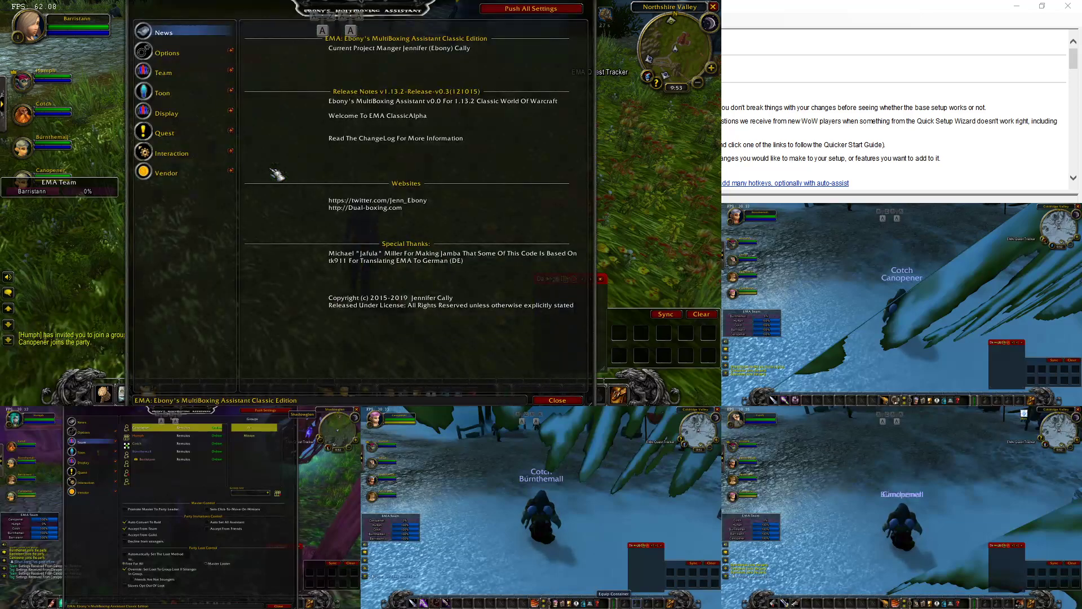
left_click(194, 90)
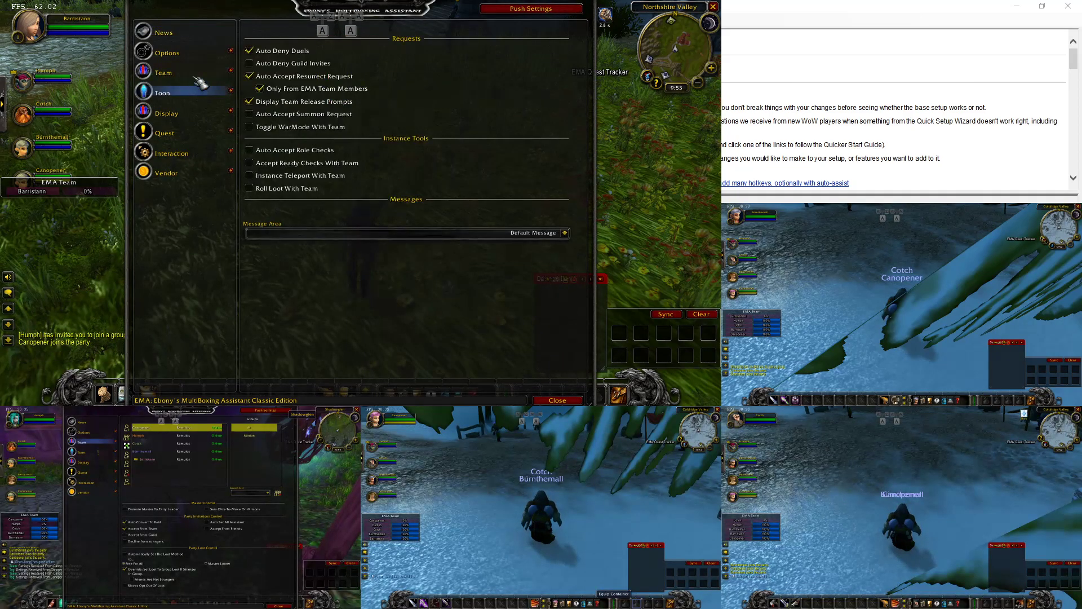
left_click(191, 76)
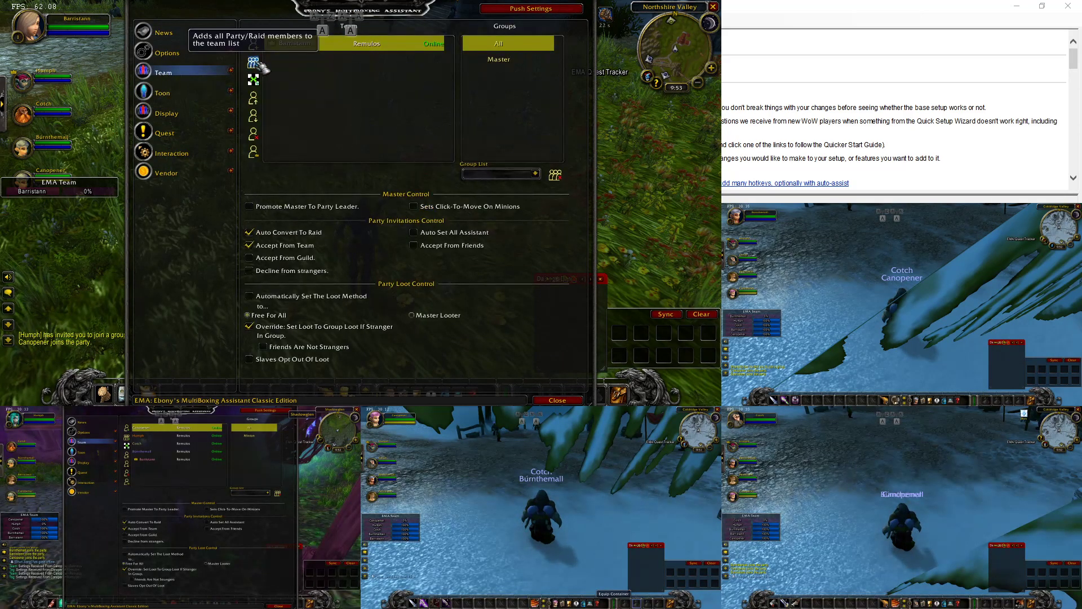
left_click(570, 403)
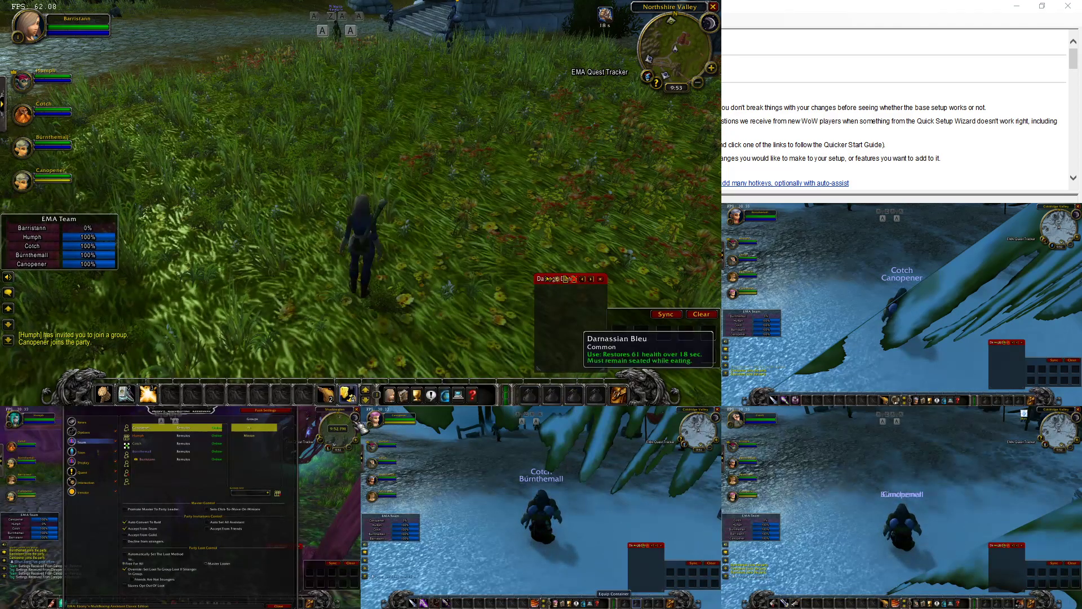
Switch to Humph, close EMA, and have every character leave the party via broadcasting
key("ctrl+alt+2")
left_click(557, 400)
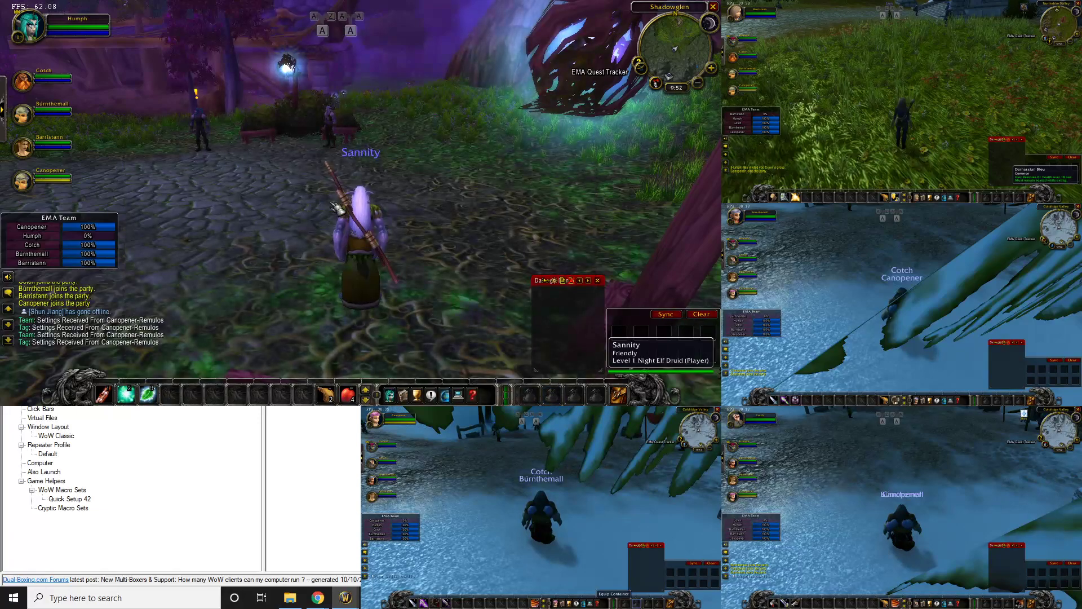
key("Scroll_Lock")
right_click(62, 34)
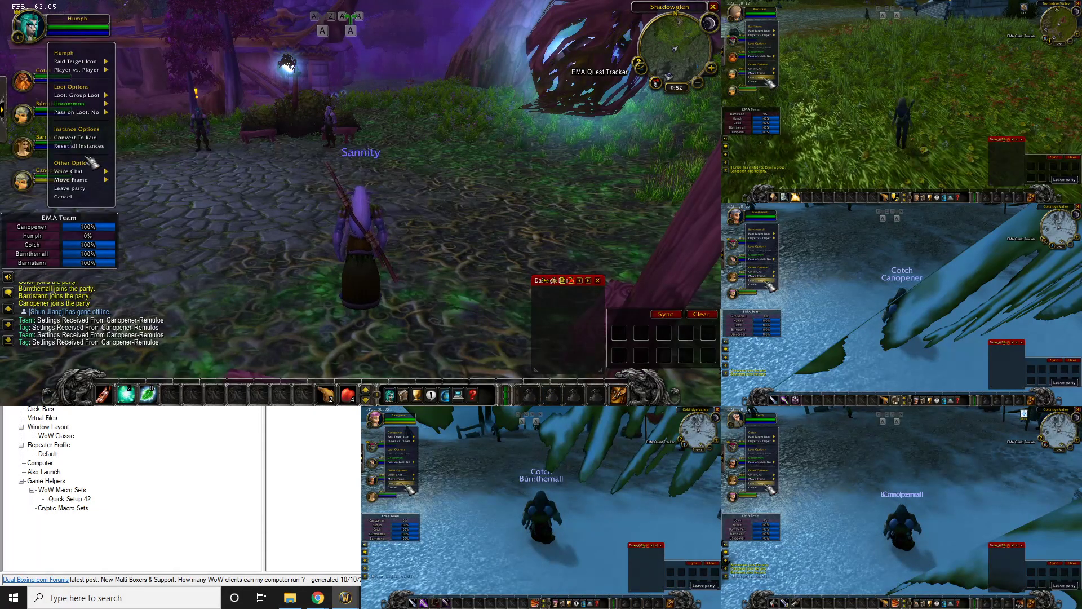
left_click(72, 188)
key("Scroll_Lock")
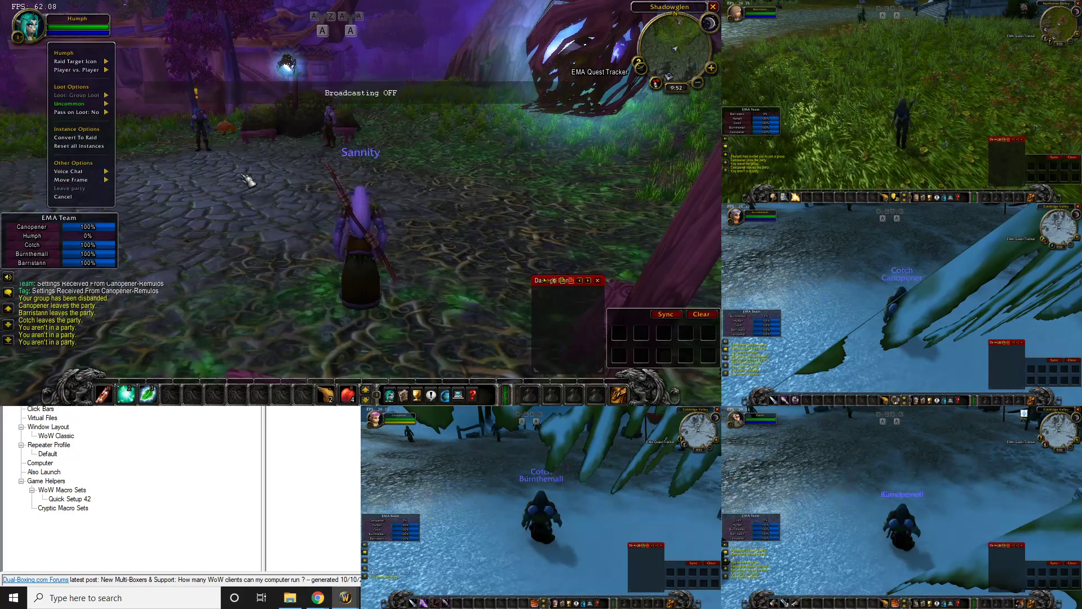
Regroup all five under Humph with /ema-team invite, then re-enable broadcasting
type("/ema-team")
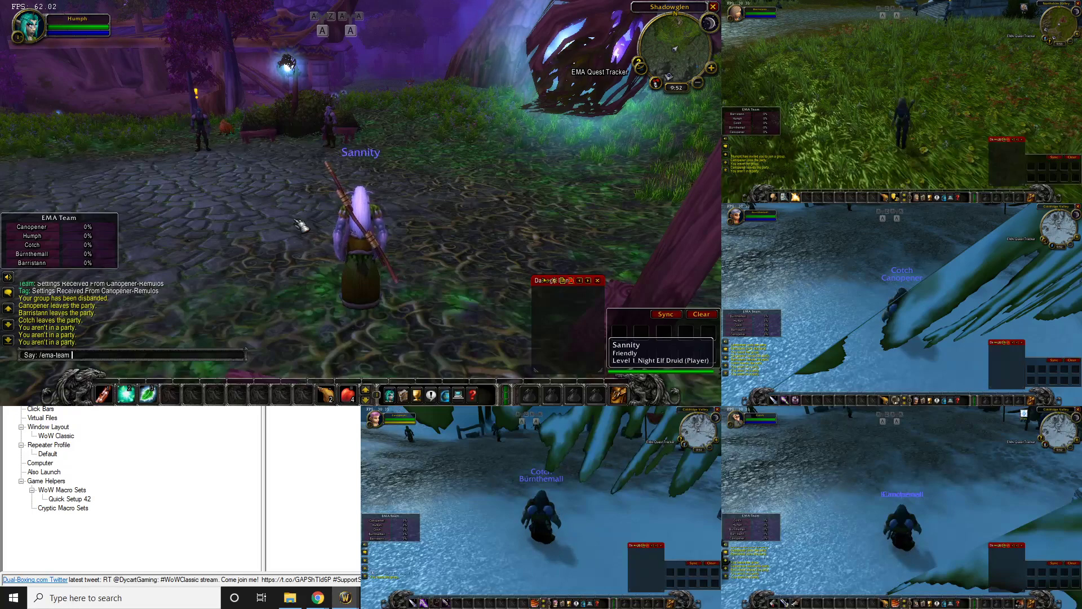
type(" invite")
key("Return")
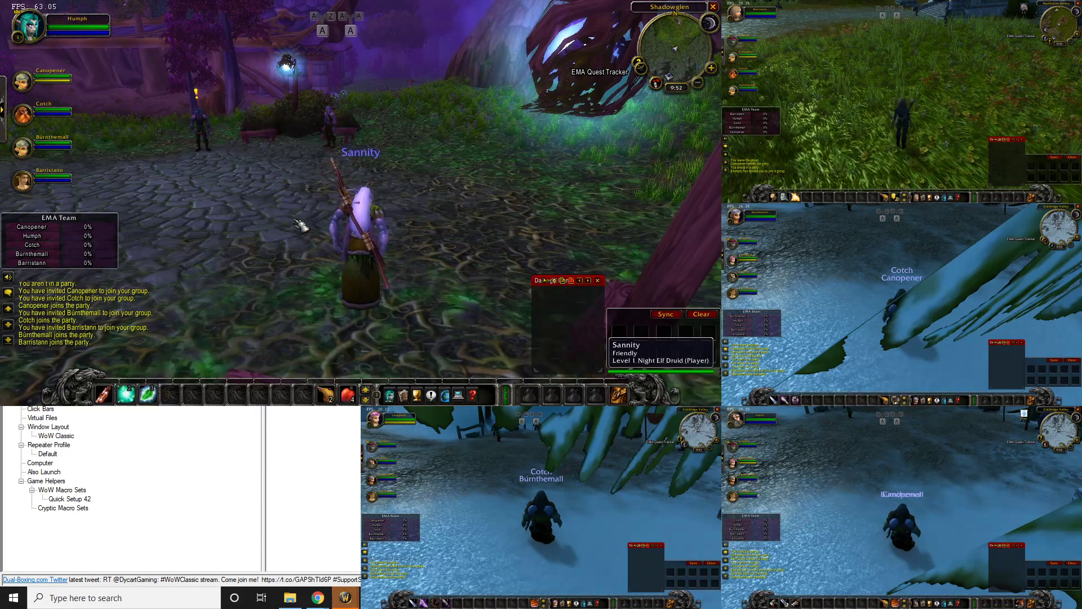
key("Scroll_Lock")
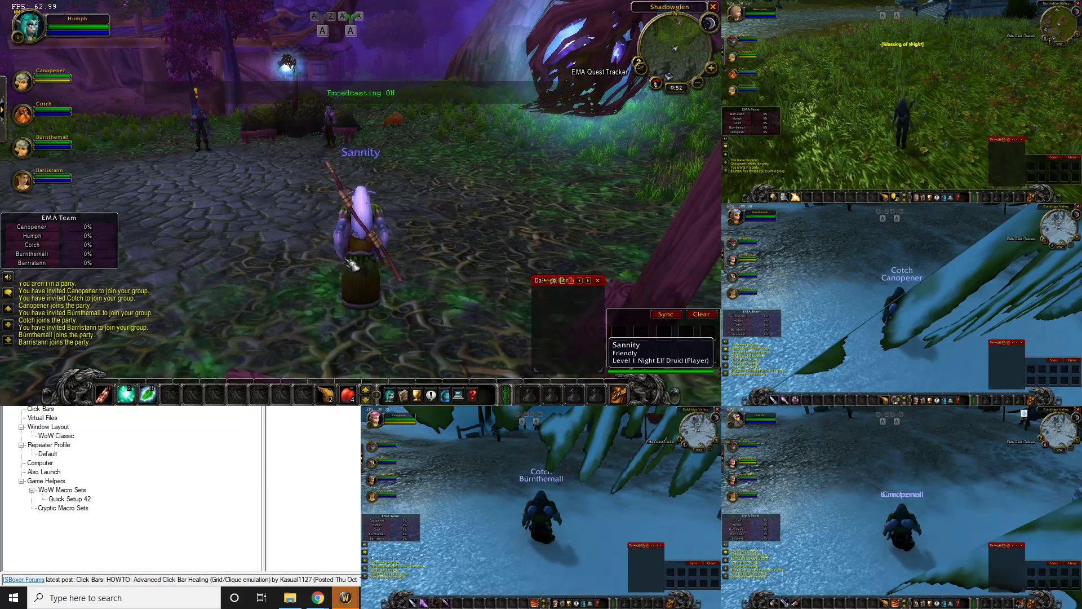
In Interface Options' Raid Profiles, enable raid-style party frames and adjust the frame height
left_click(458, 395)
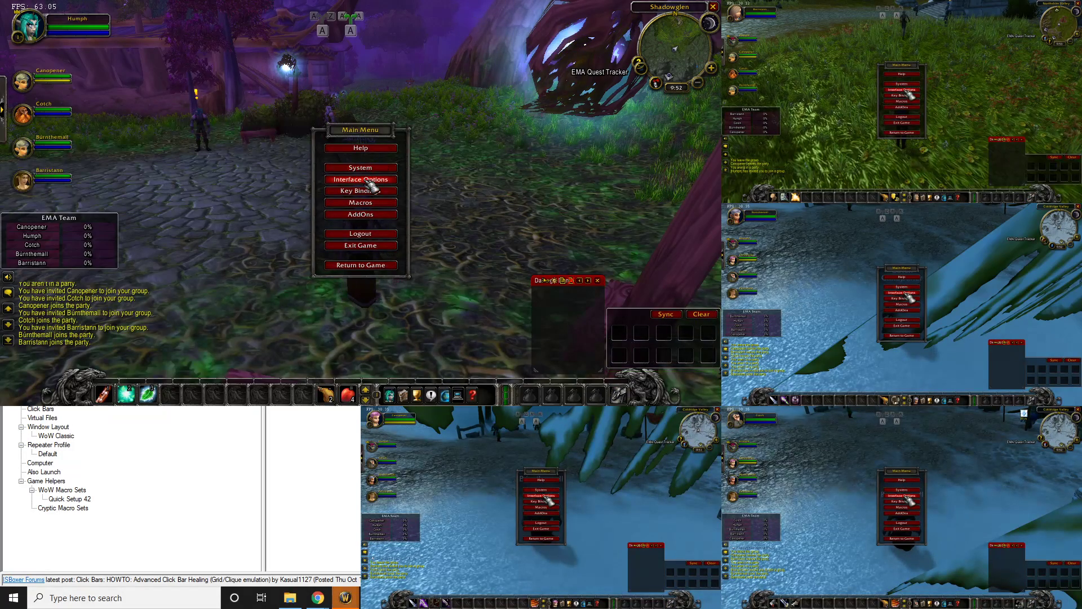
left_click(367, 180)
left_click(214, 144)
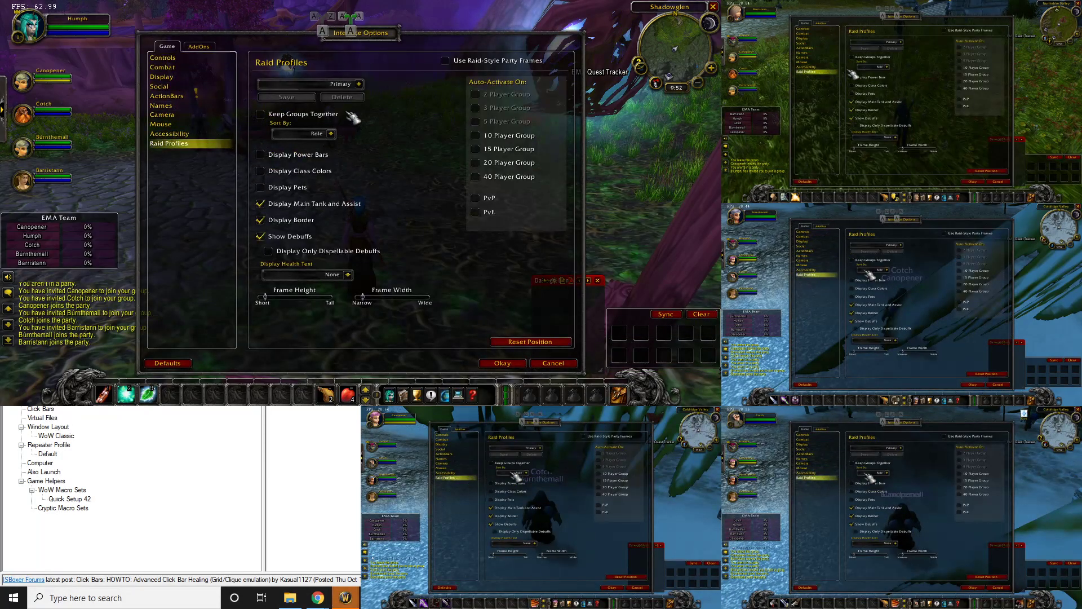
left_click(445, 61)
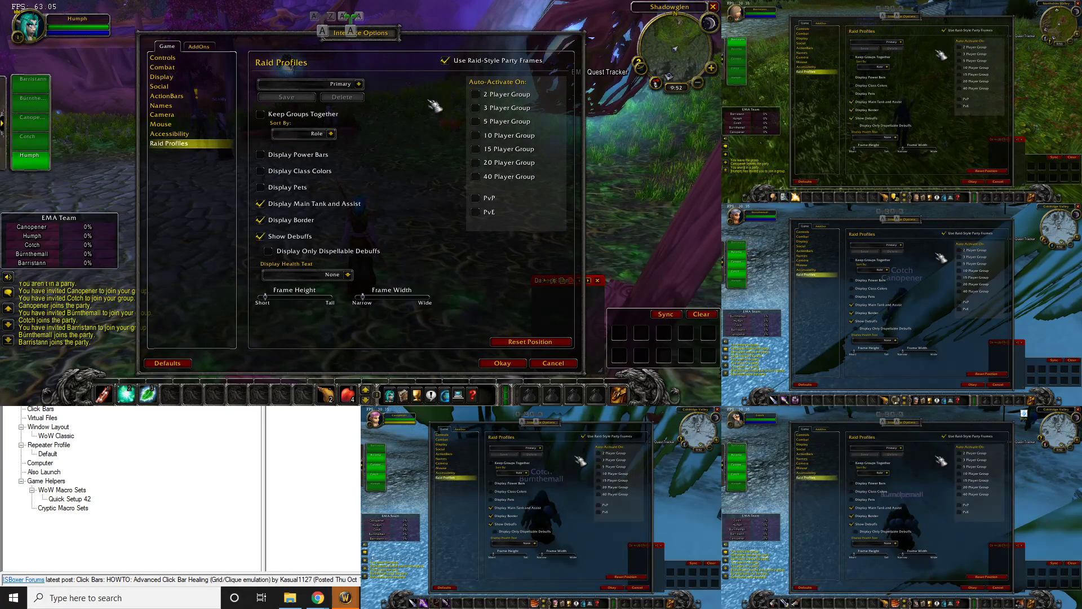
left_click(309, 296)
left_click_drag(311, 299, 443, 299)
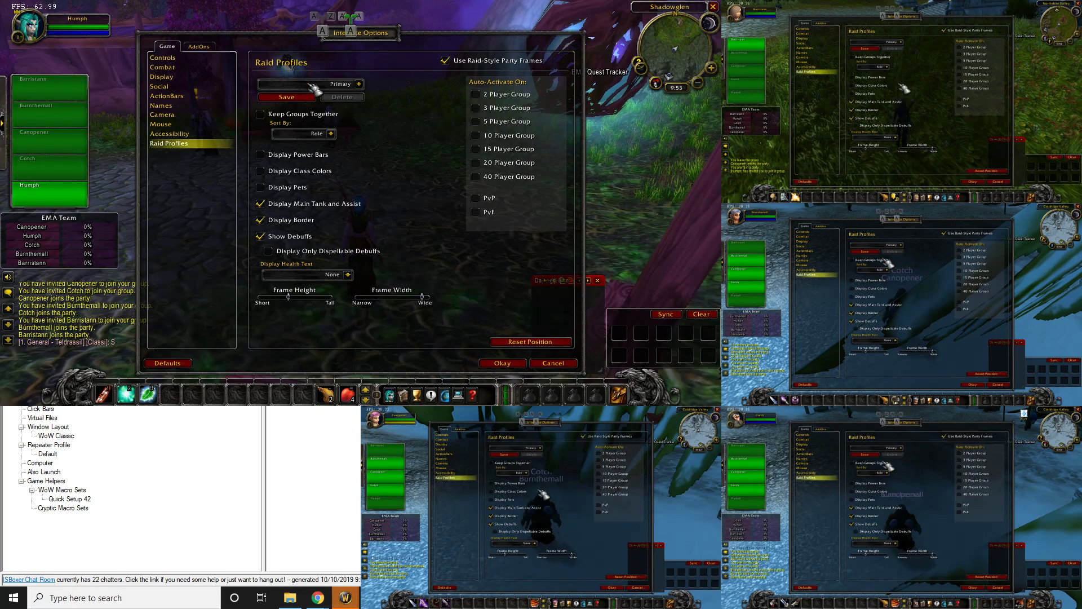
Sort raid frames alphabetically and show power bars and class colours
left_click(331, 134)
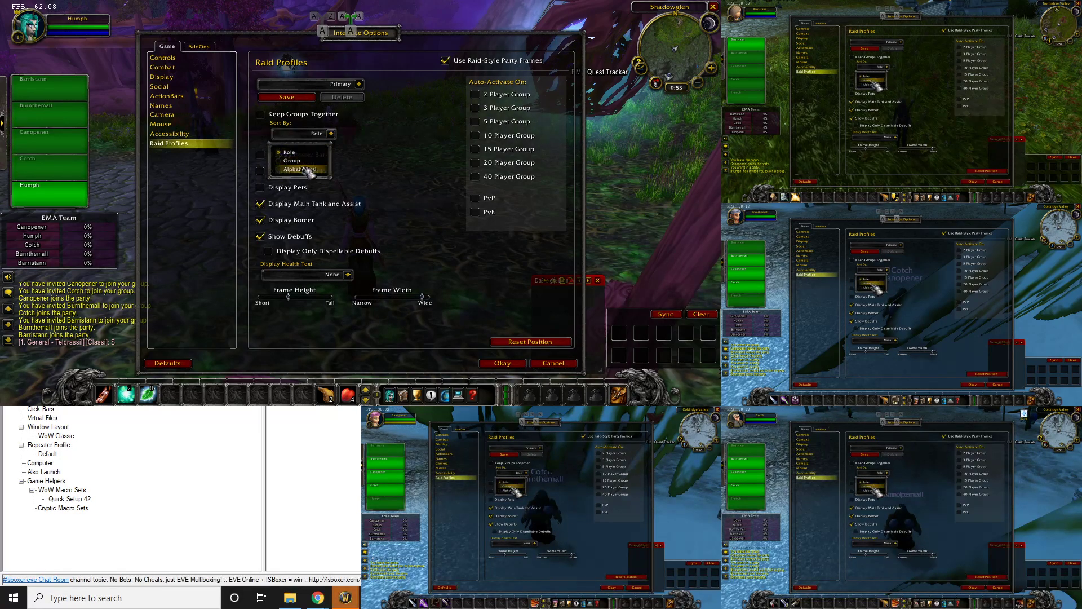
left_click(305, 168)
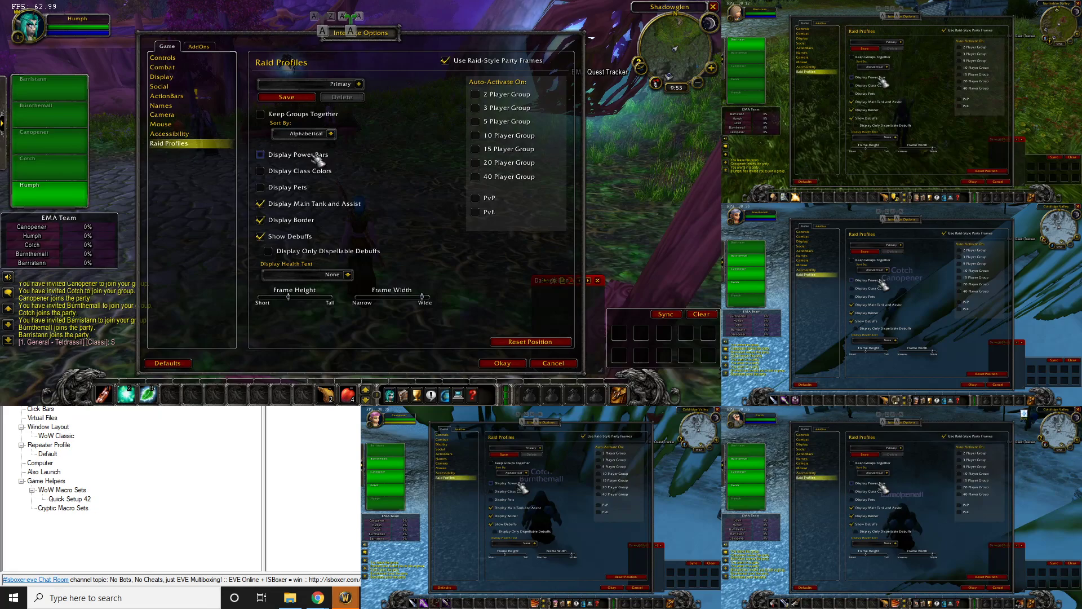
left_click(295, 163)
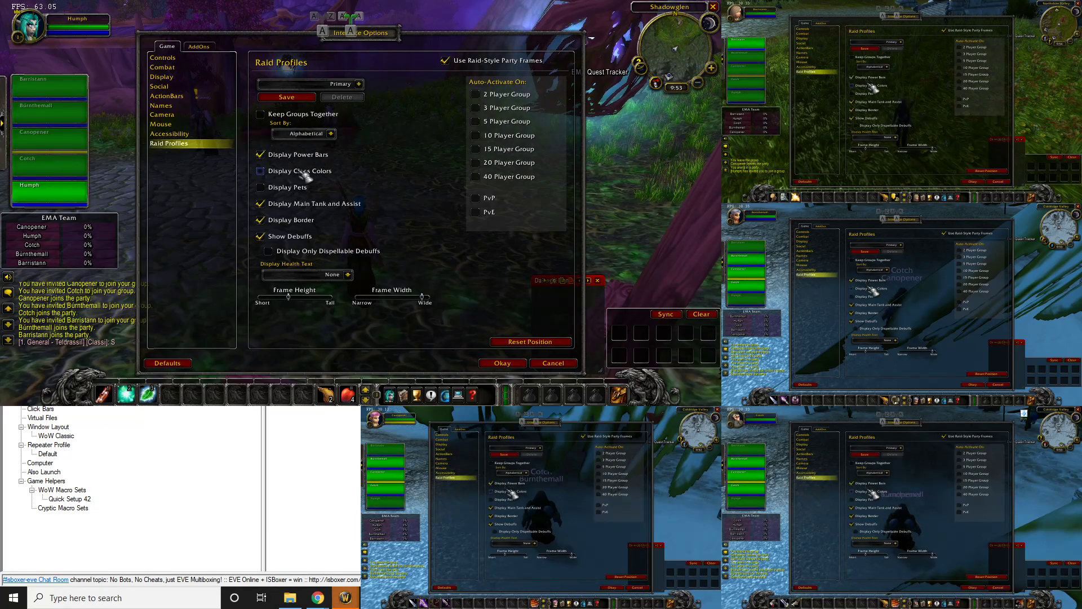
left_click(293, 171)
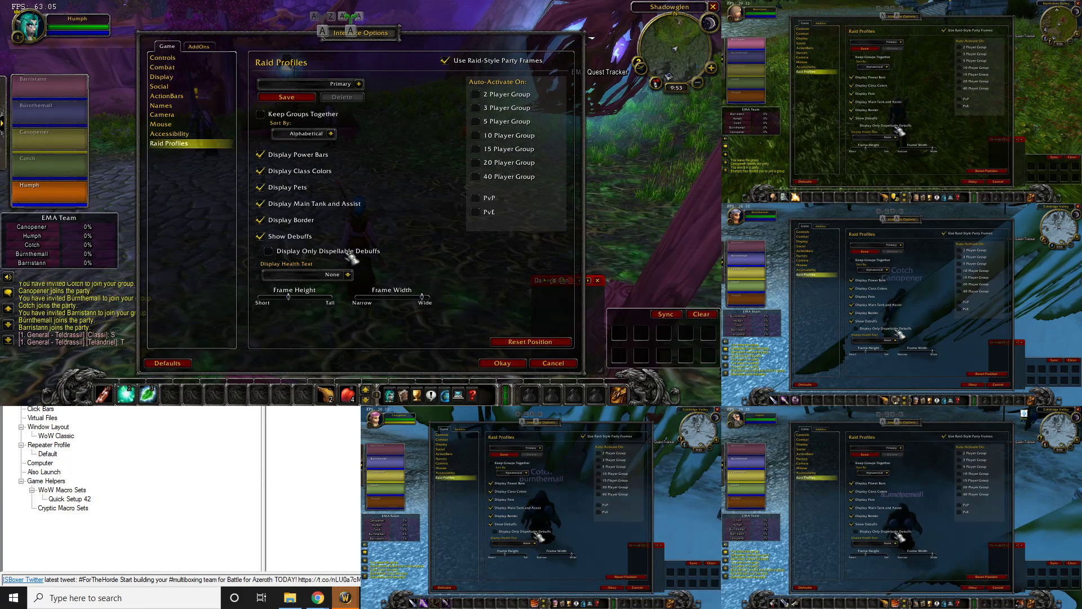
left_click(349, 274)
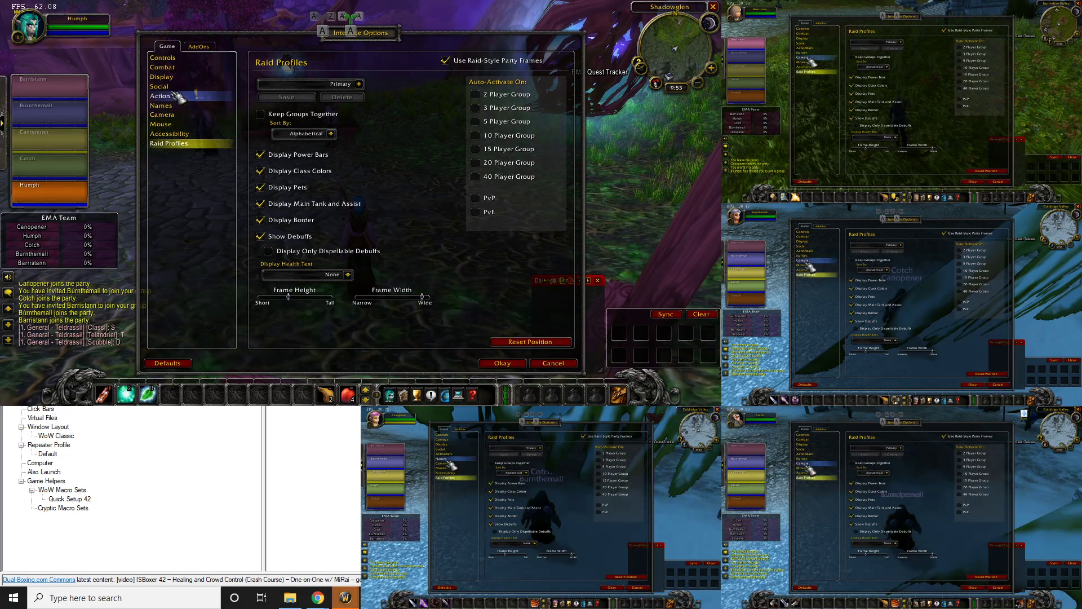
Turn on Auto Loot under Controls, then look over the Combat and Display settings
left_click(167, 58)
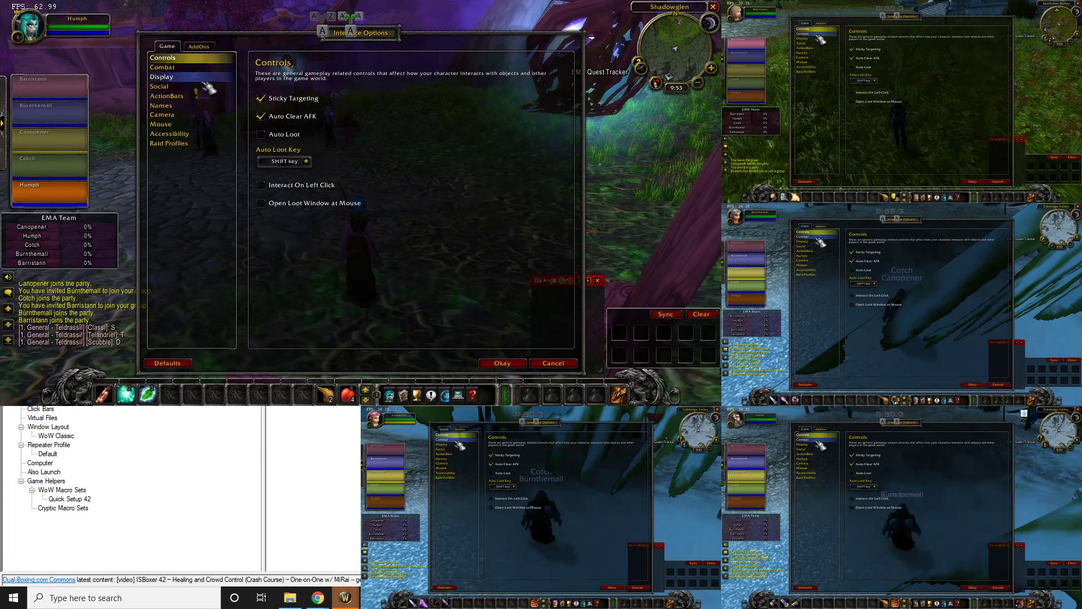
left_click(263, 134)
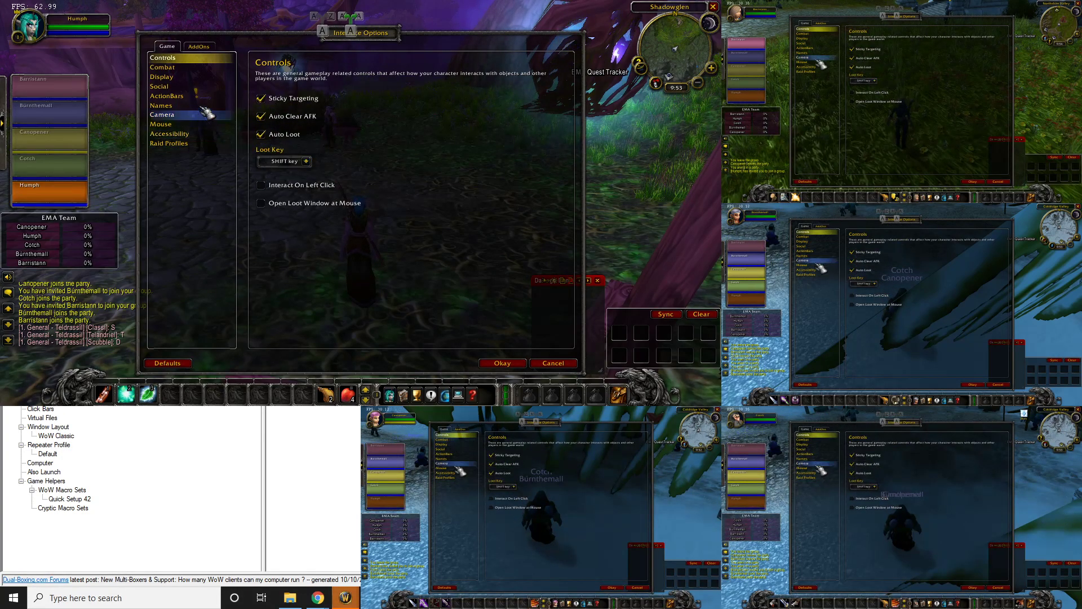
left_click(164, 67)
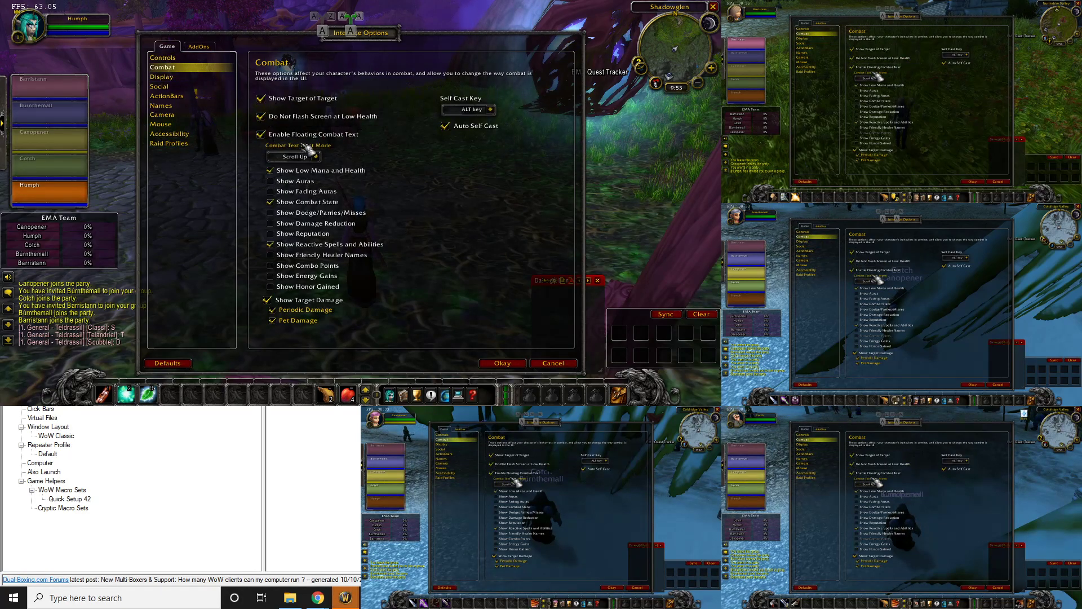
left_click(173, 78)
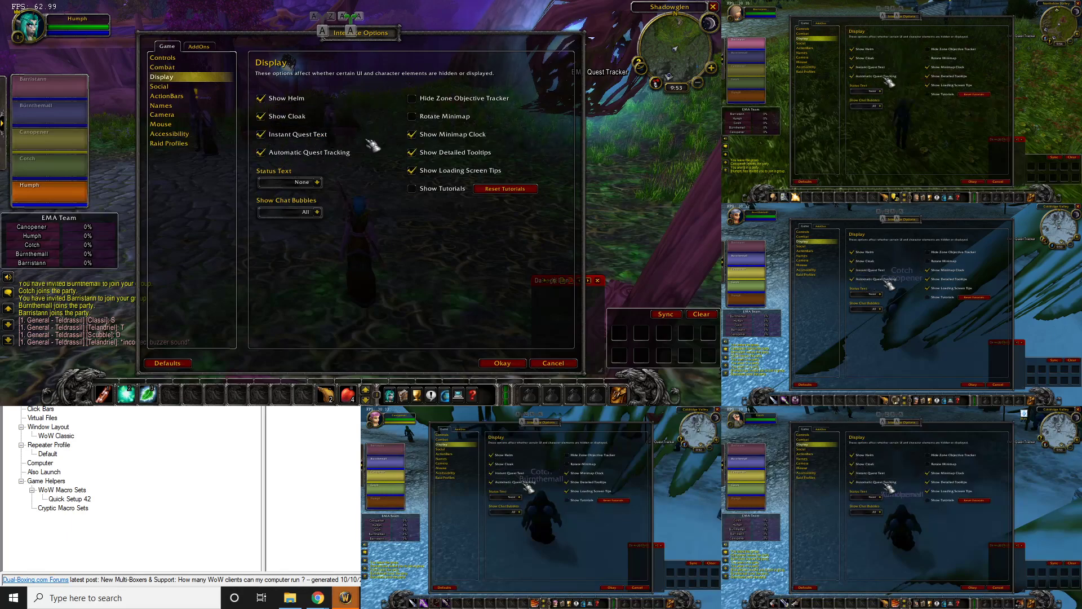
Review Social, ActionBars, Names, Camera, Mouse, Accessibility and Raid Profiles settings, ending back on Controls
left_click(164, 86)
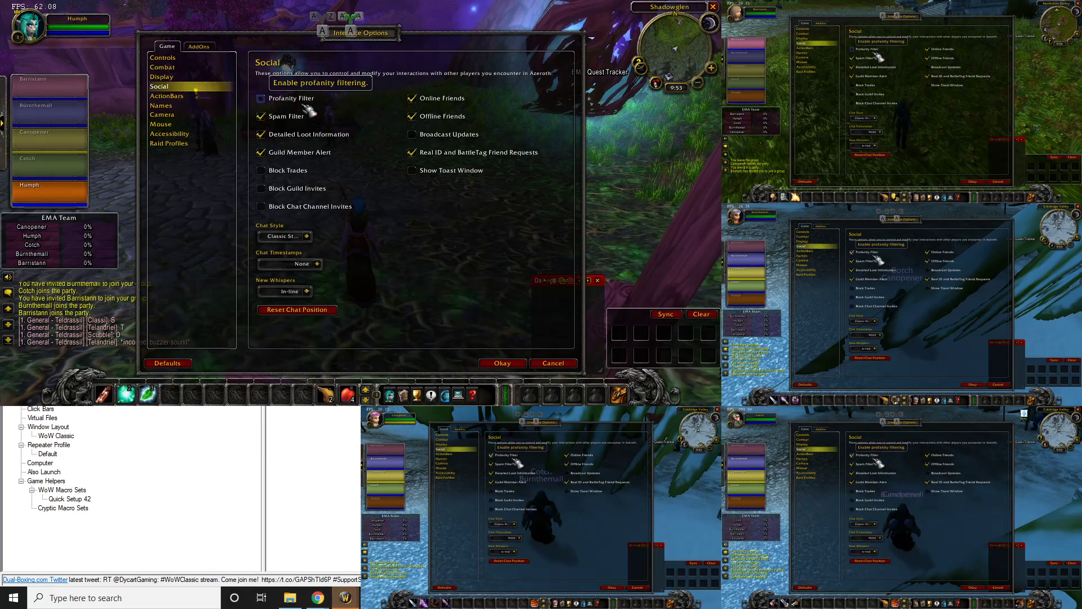
left_click(181, 97)
left_click(163, 106)
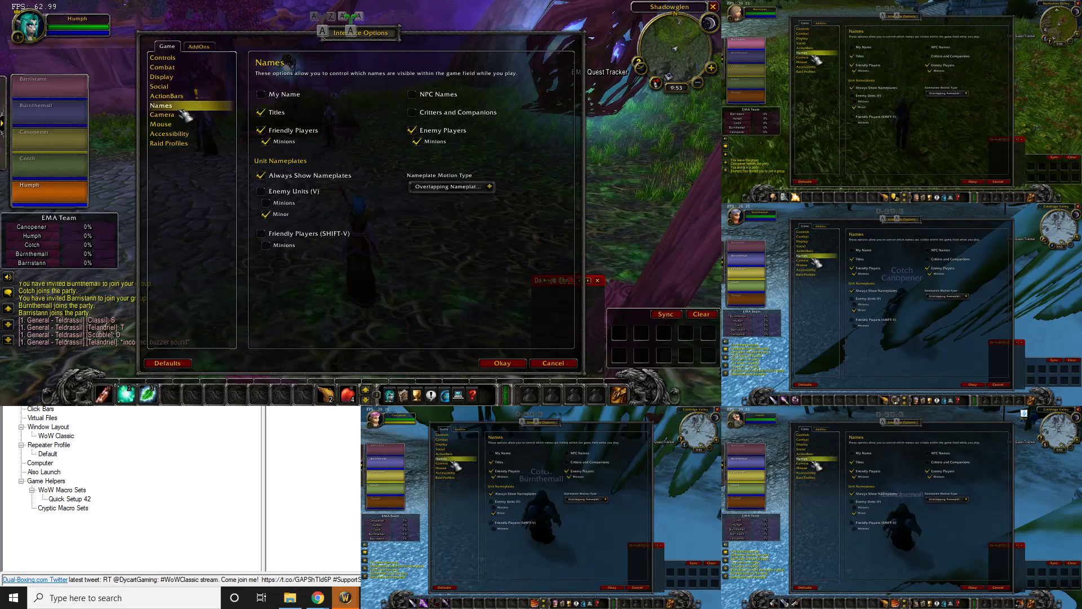
left_click(180, 114)
left_click(181, 124)
left_click(180, 134)
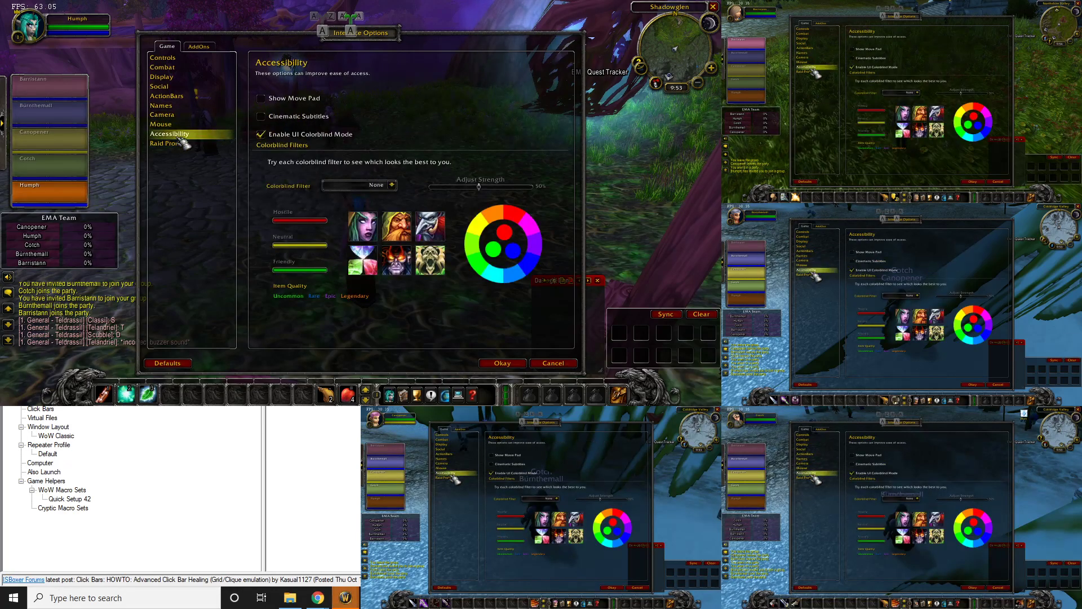
left_click(169, 143)
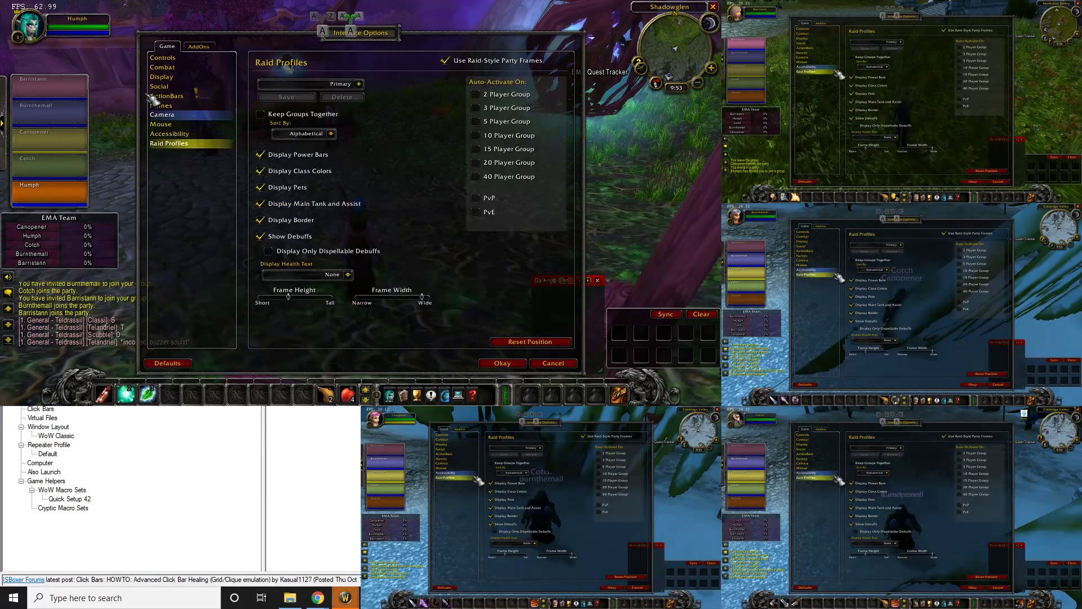
left_click(166, 58)
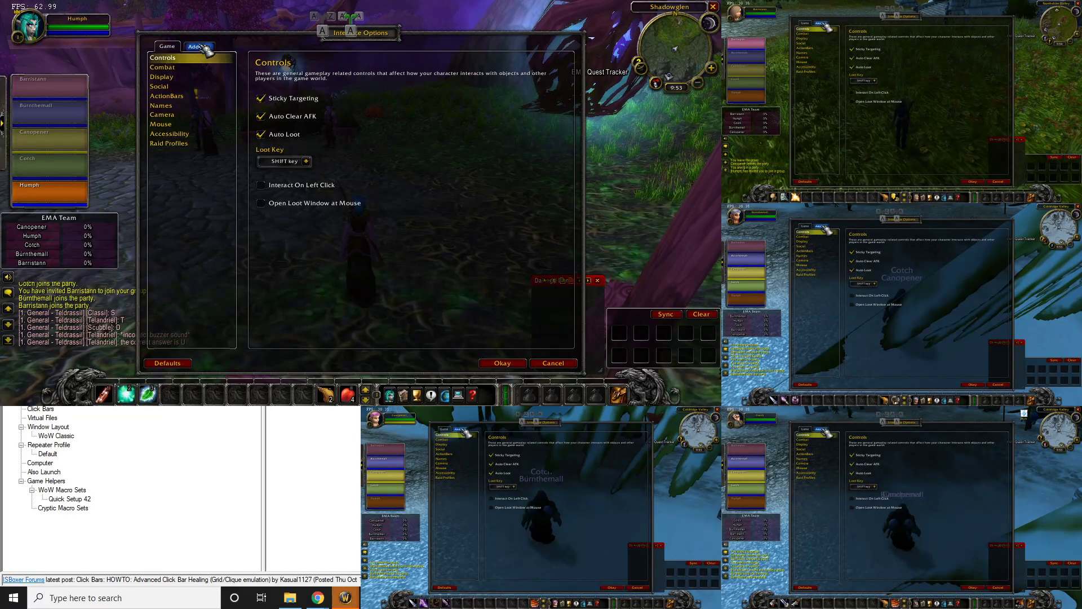
Save the interface settings and browse the Target Markers, Camera and Targeting key bindings
left_click(513, 364)
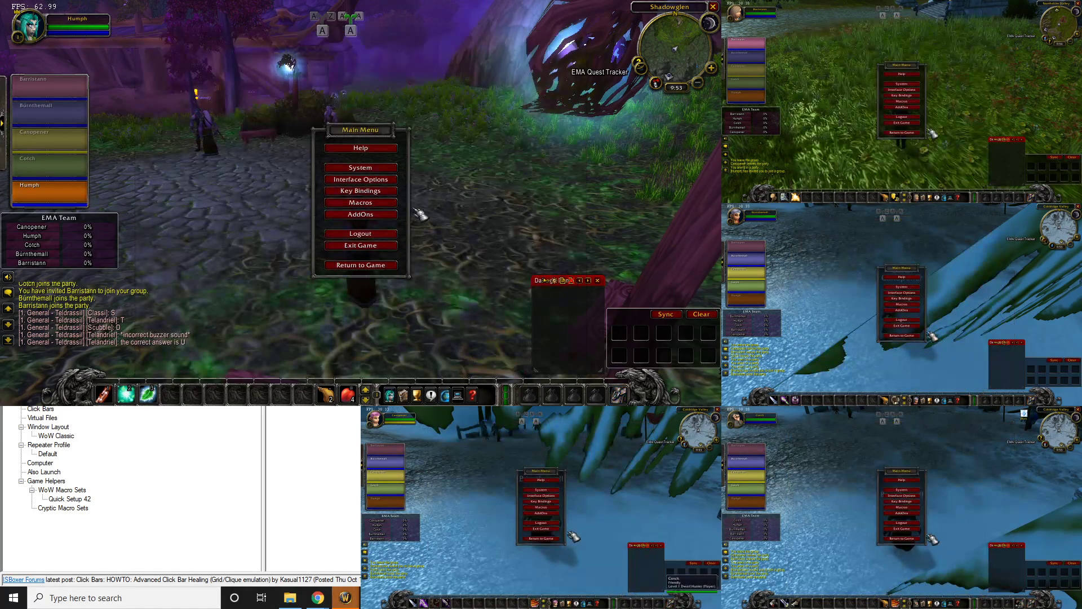
left_click(360, 192)
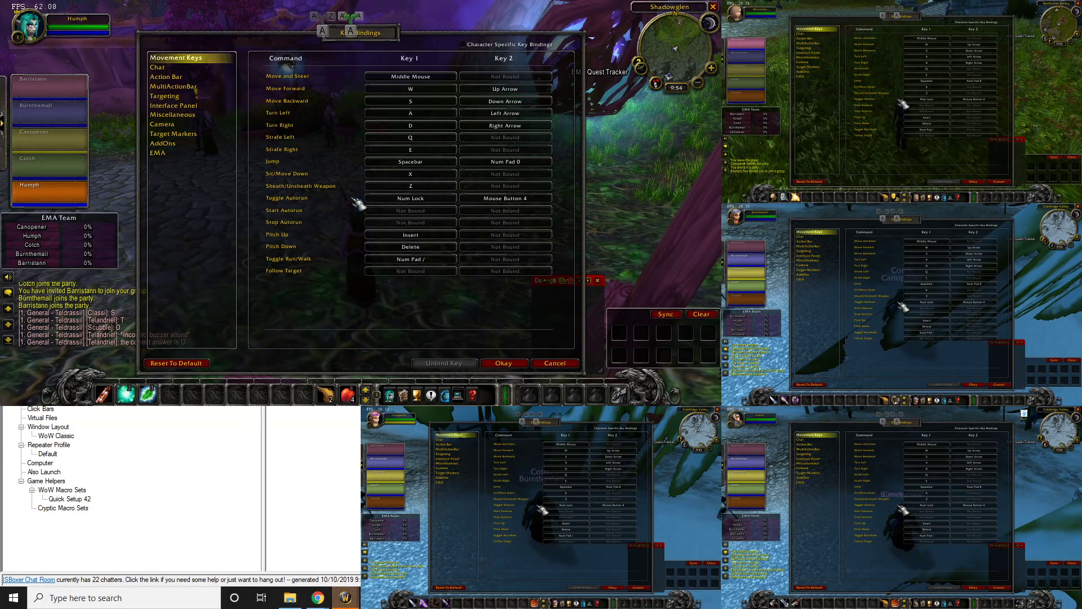
left_click(190, 135)
left_click(192, 124)
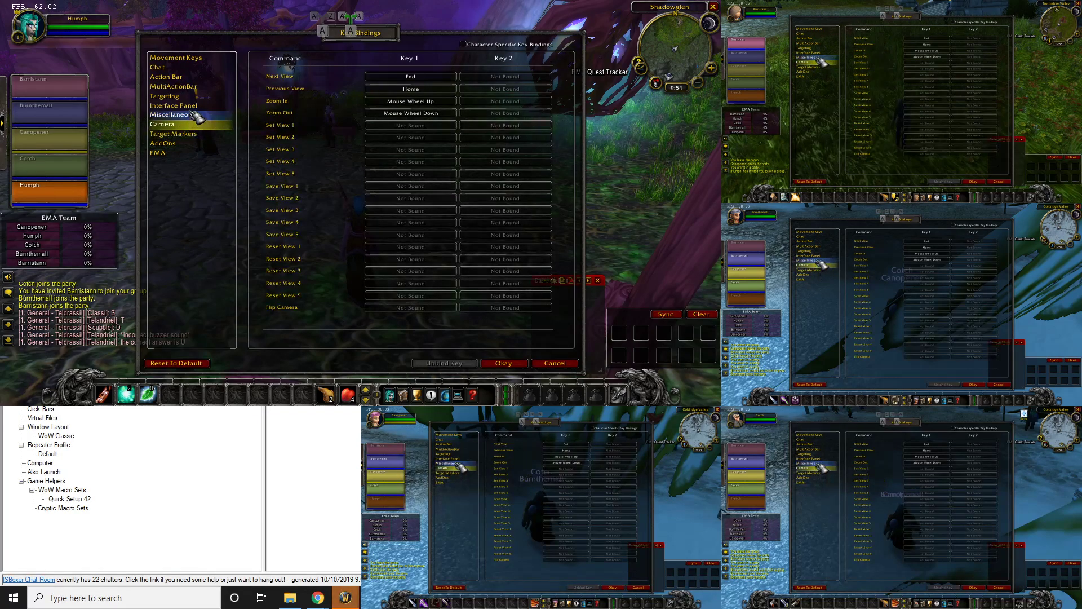
left_click(191, 97)
scroll(295, 172, "down", 5)
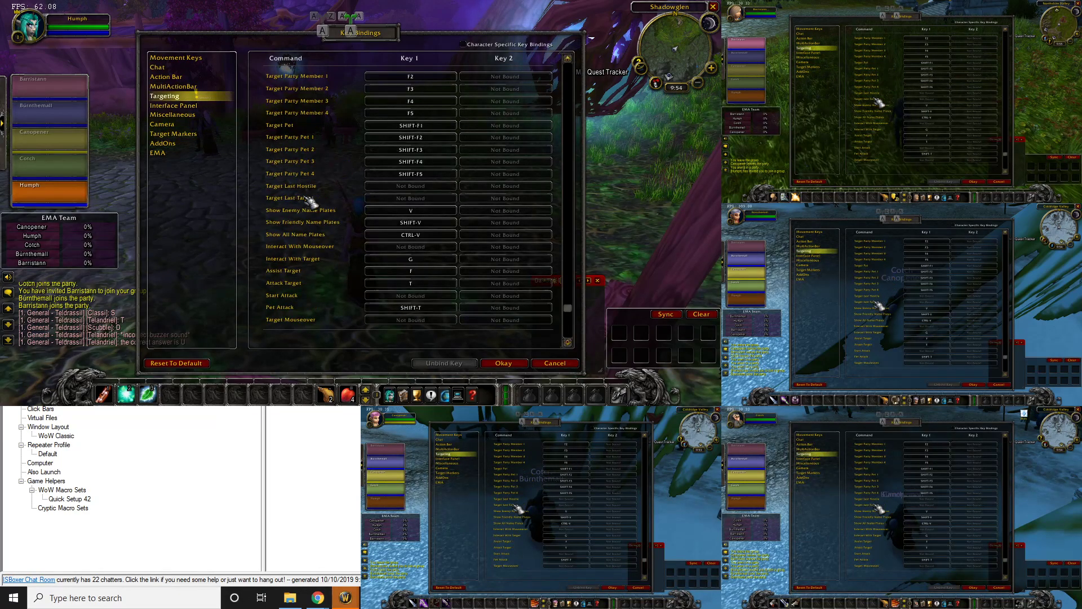
Inspect the Interact With Target and Pet Attack bindings, then save the key bindings
left_click(414, 248)
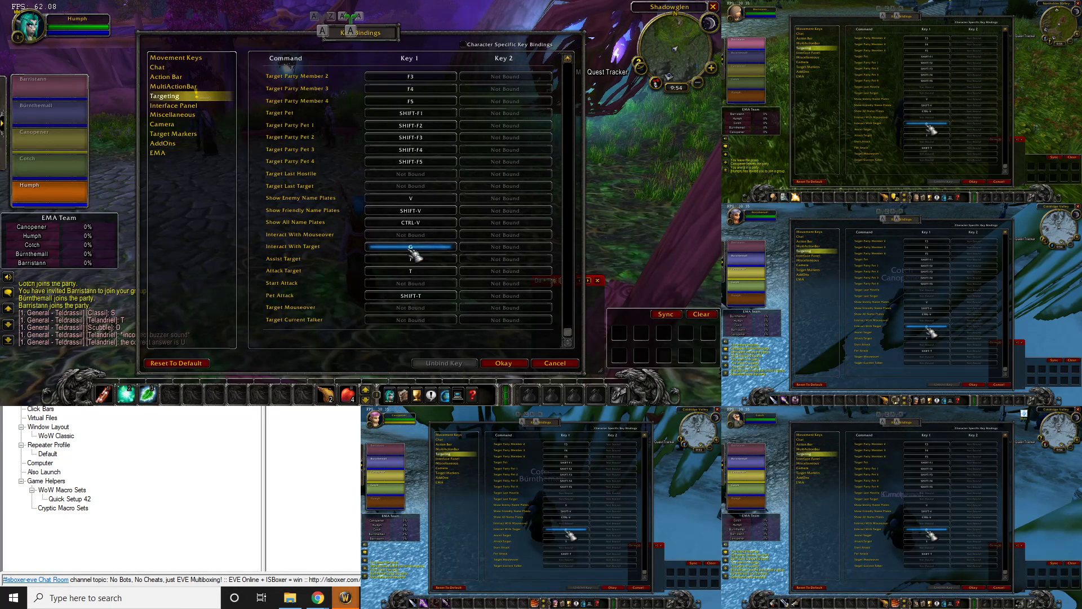
left_click(434, 297)
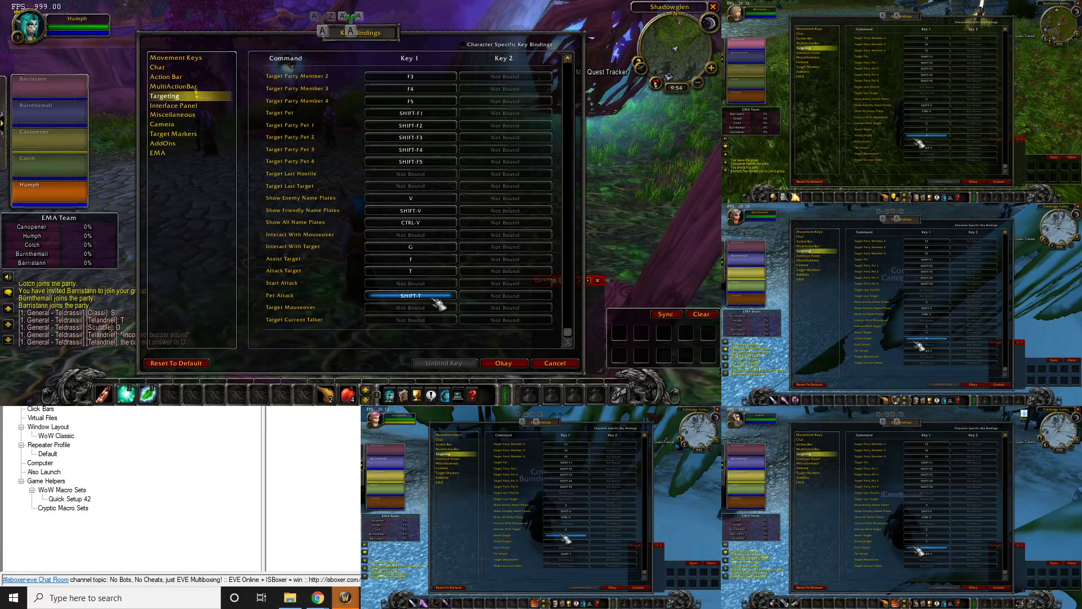
left_click(503, 363)
Resume play, turn off ISBoxer broadcasting, swap Canopener into the main window and turn her right
left_click(389, 273)
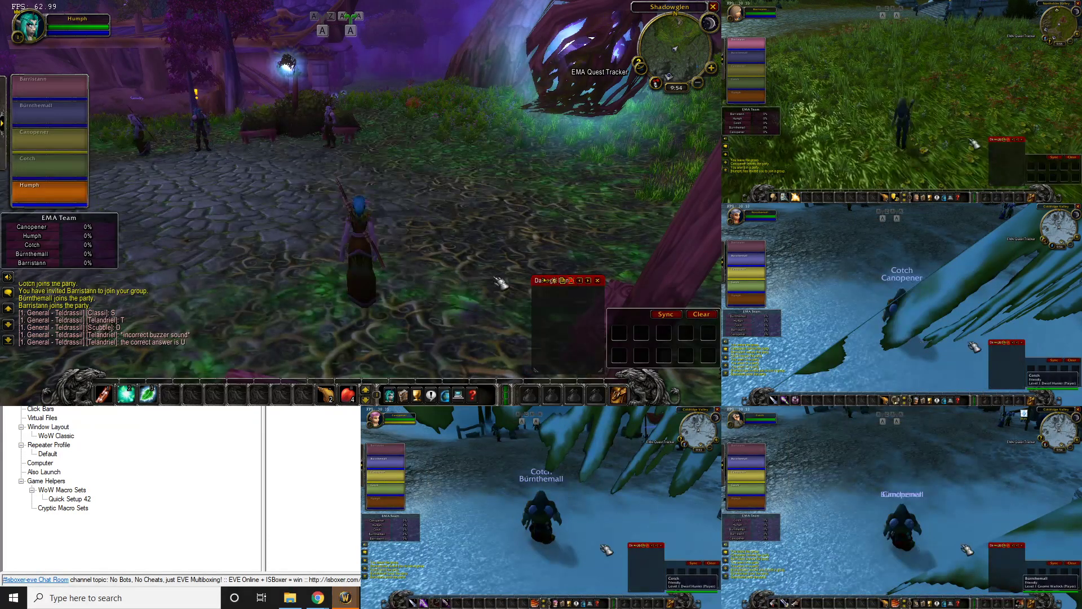
key("ctrl+shift+alt+r")
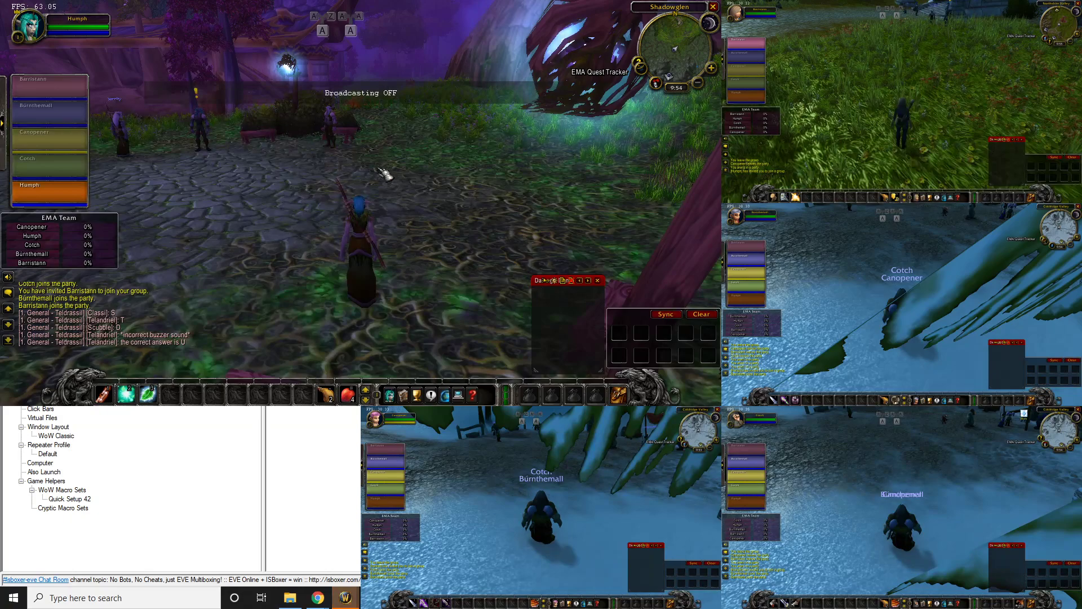
key("ctrl+alt+2")
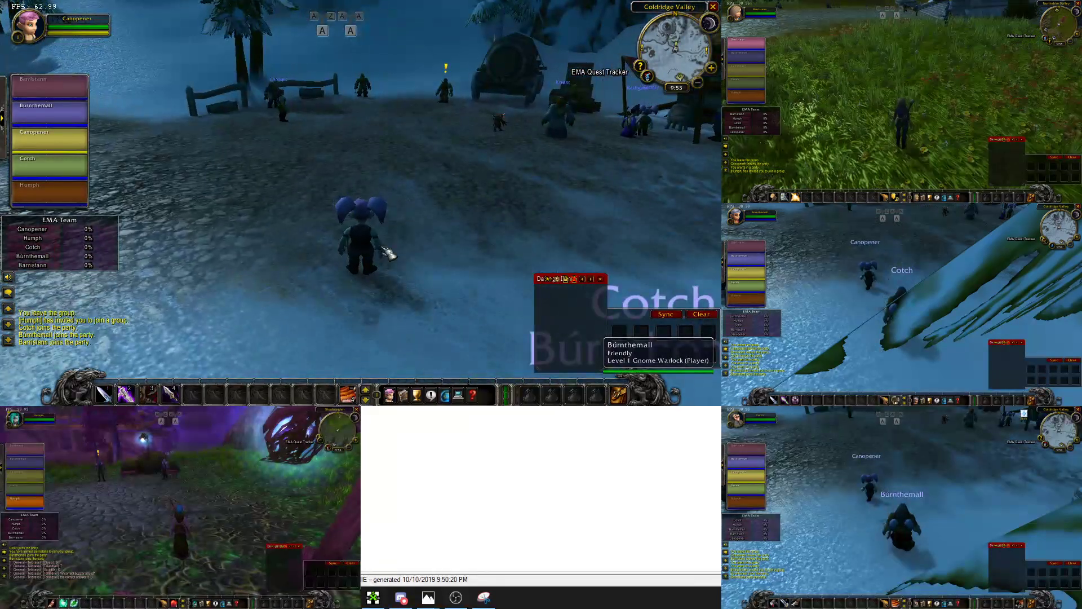
key("d")
key("d")
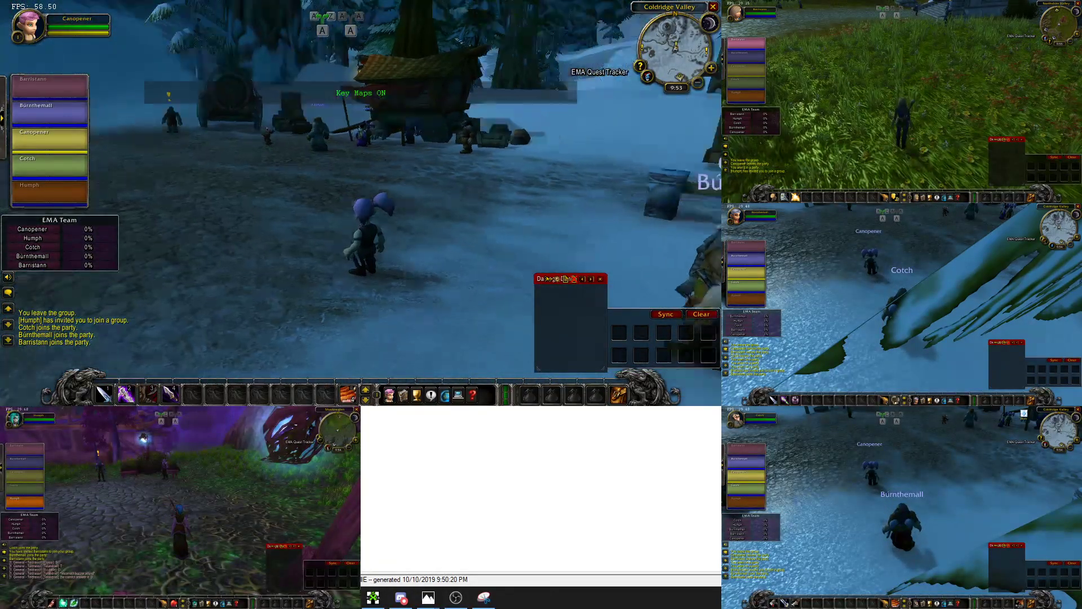
Walk Canopener from the fence through camp past the cart toward the building and snowy trees
key("a")
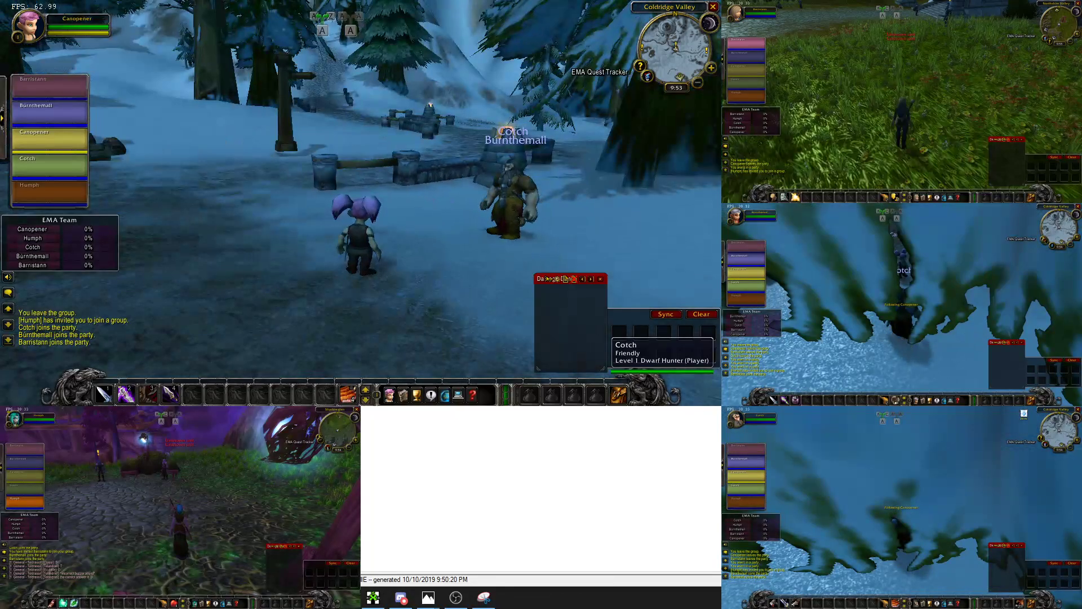
key("d")
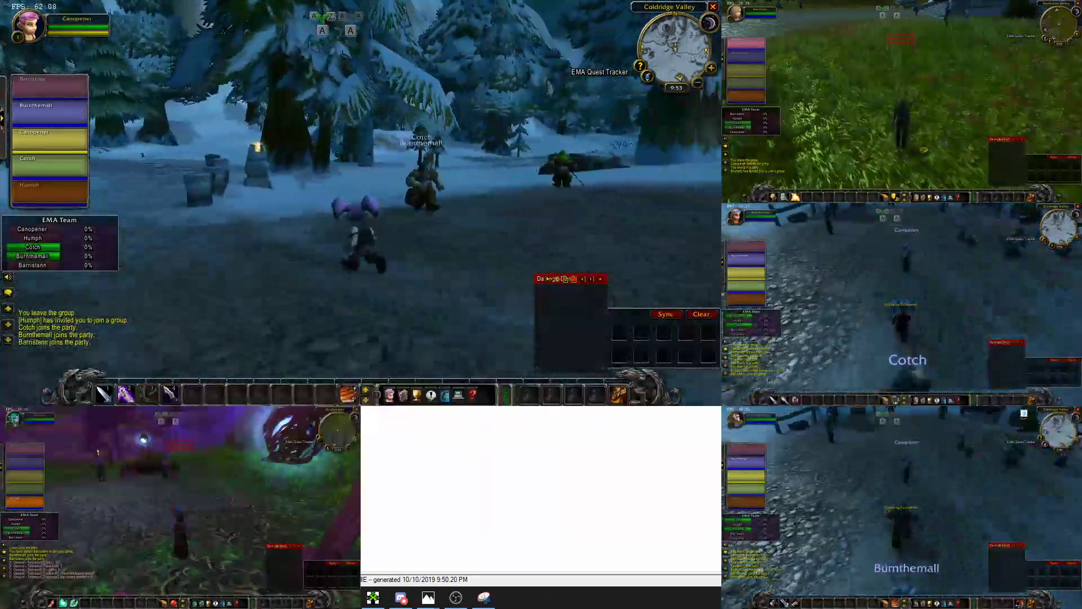
key("a")
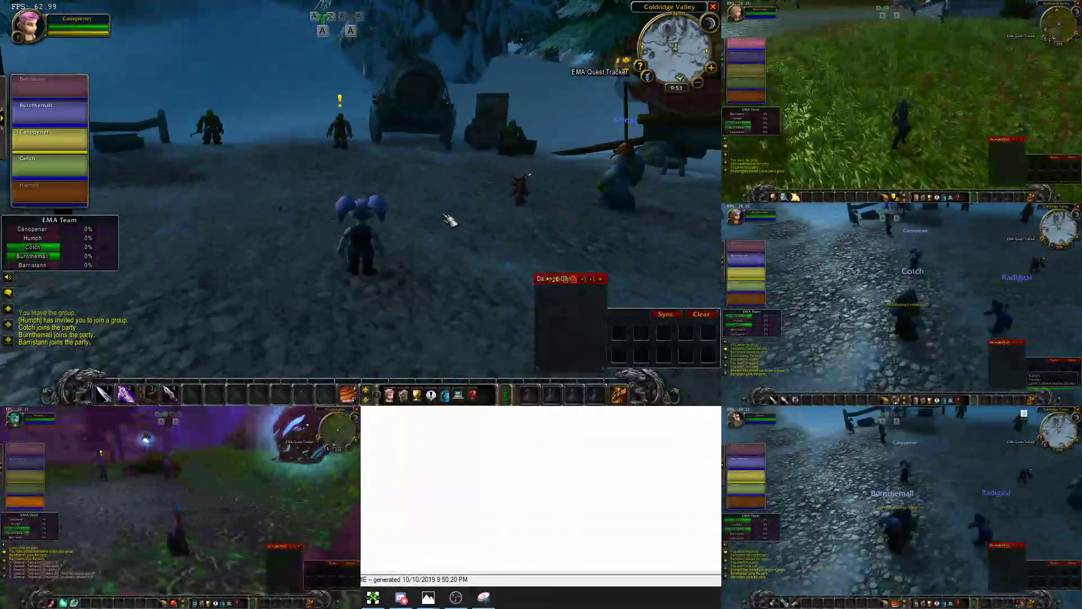
key("a")
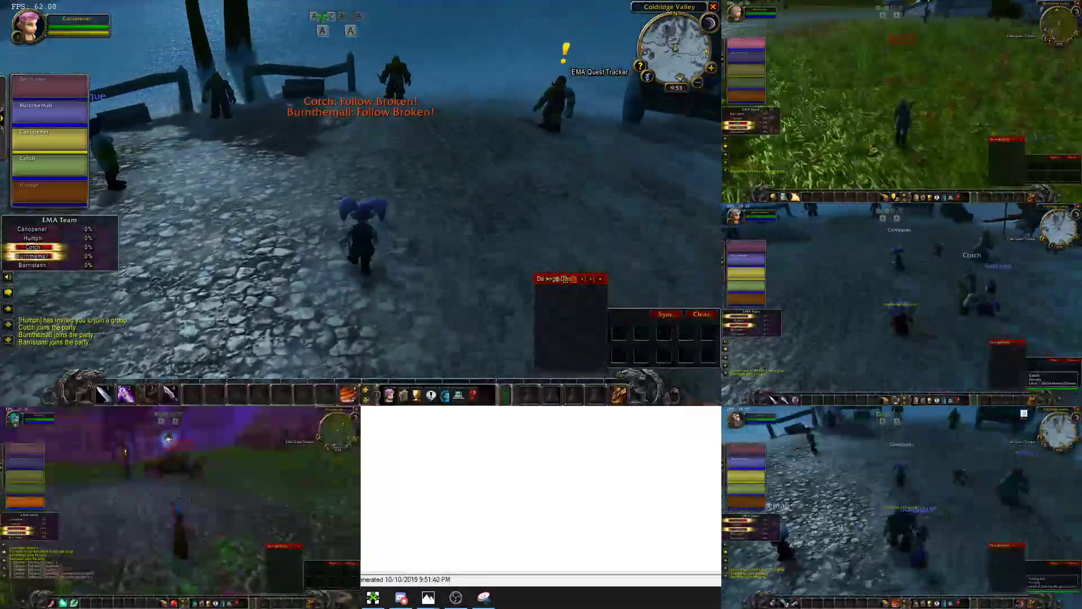
key("a")
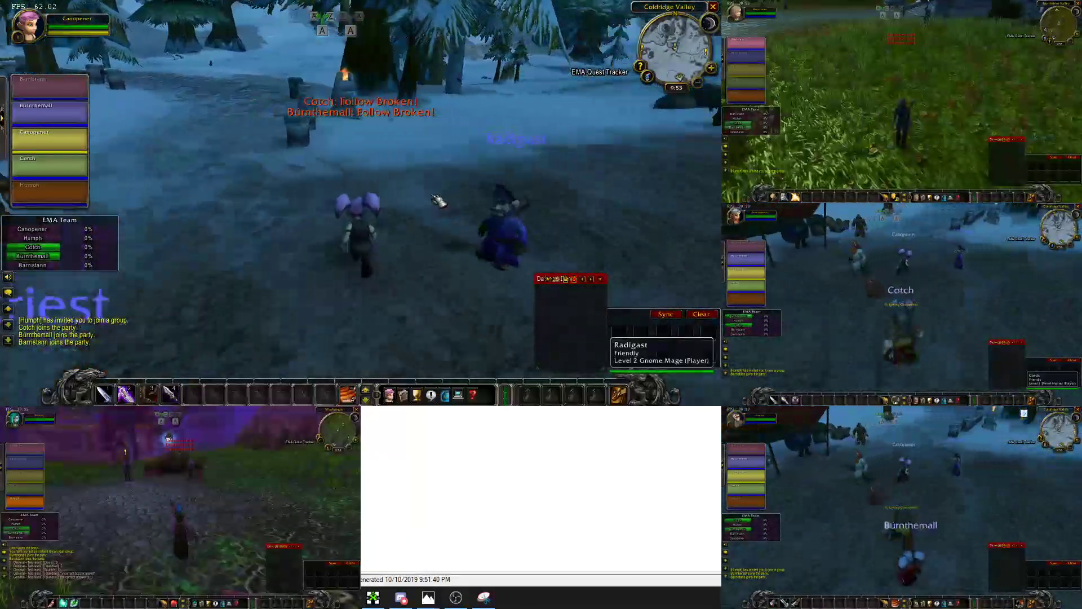
key("a")
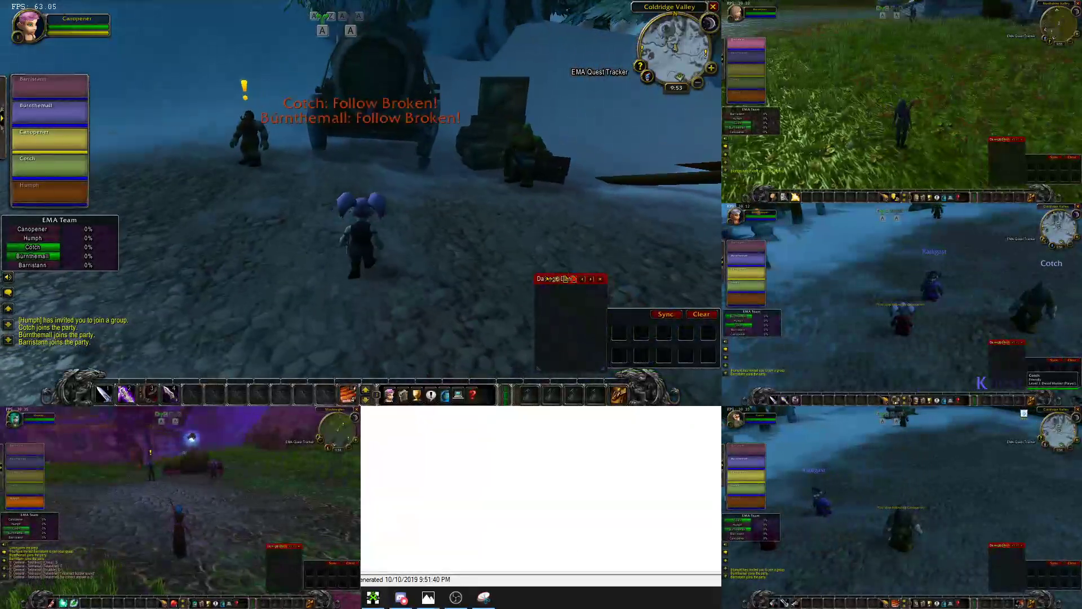
key("a")
key("a")
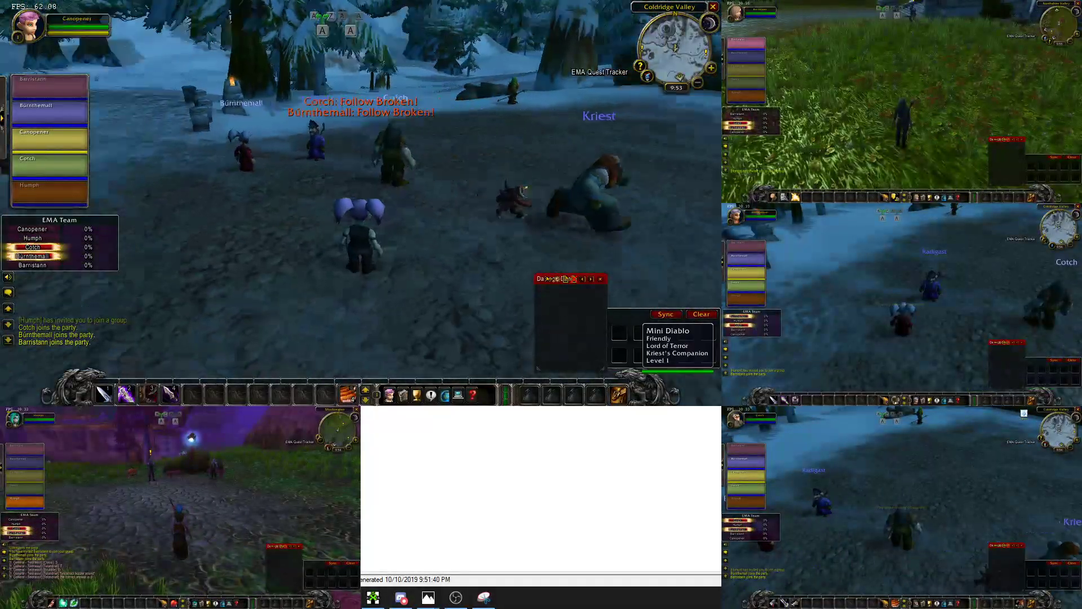